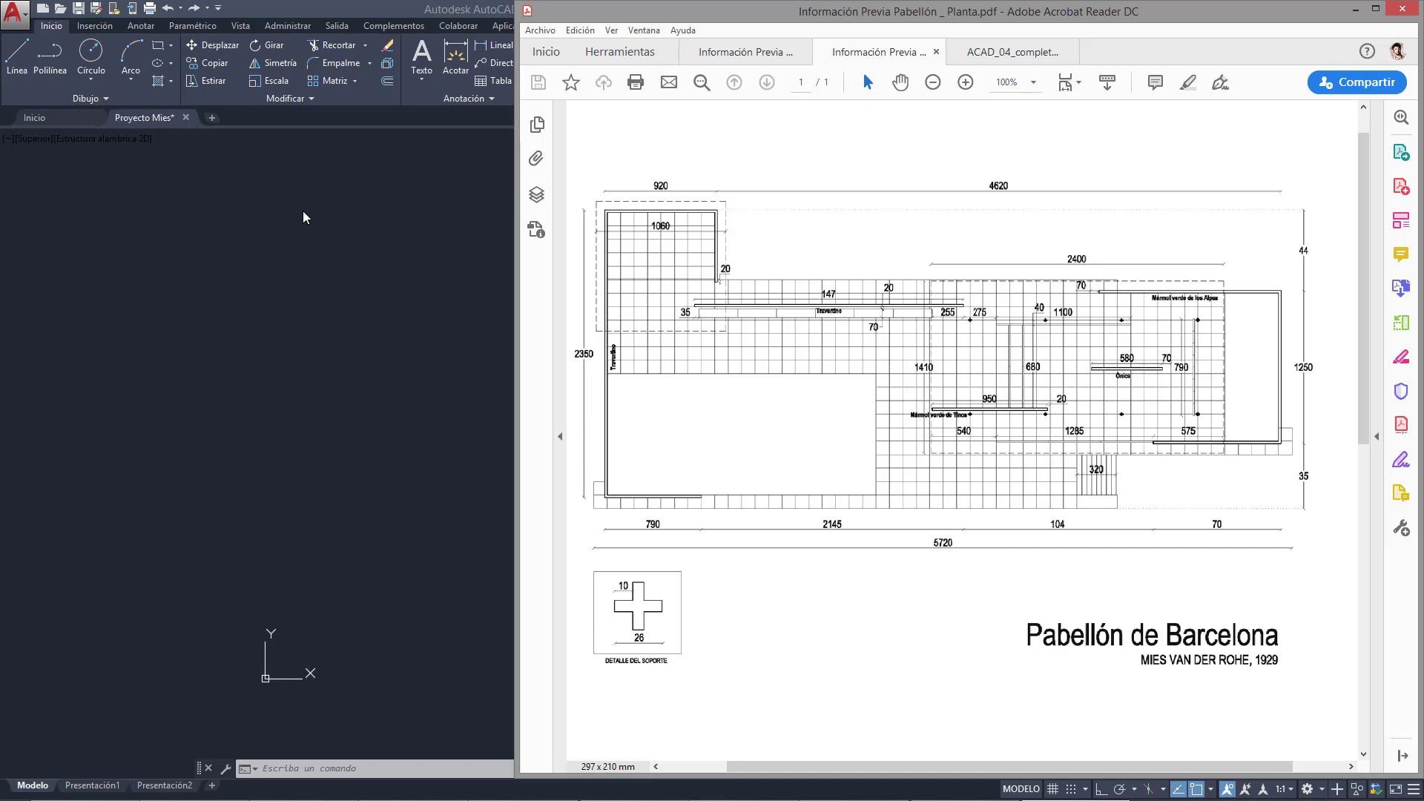
- Consult the pavilion plan PDF, return to AutoCAD and set the insertion scale units to Centímetros in the drawing units
click(302, 210)
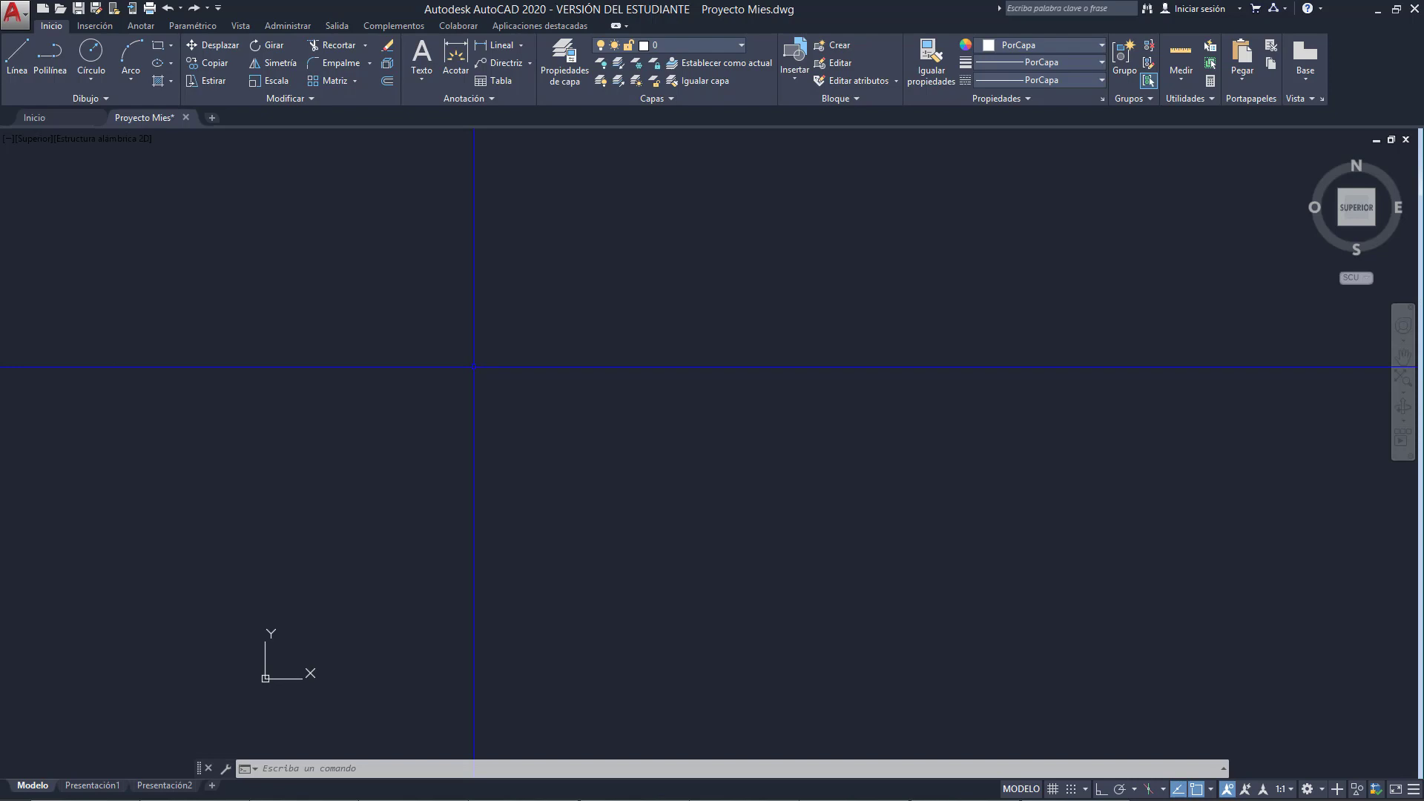
key(alt+Tab)
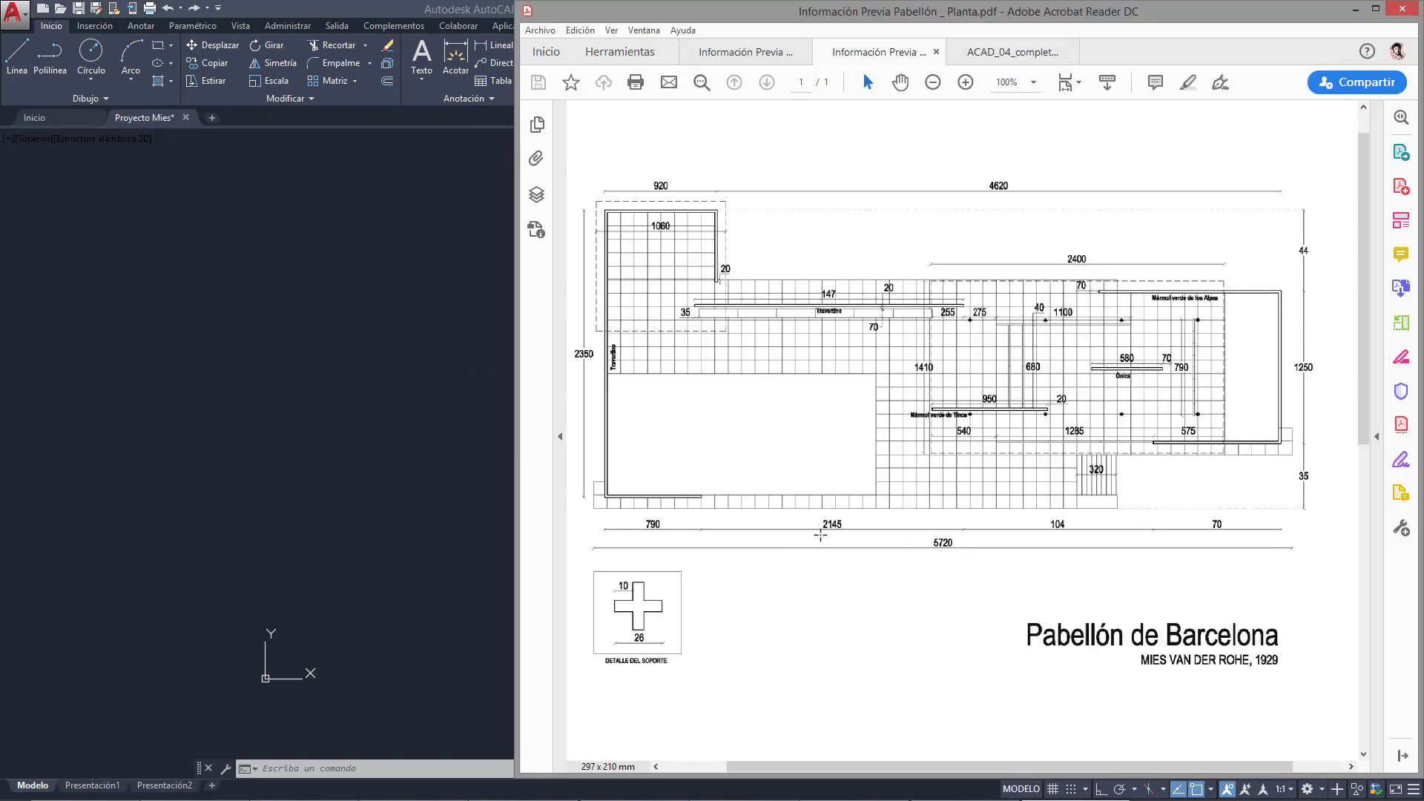
click(412, 424)
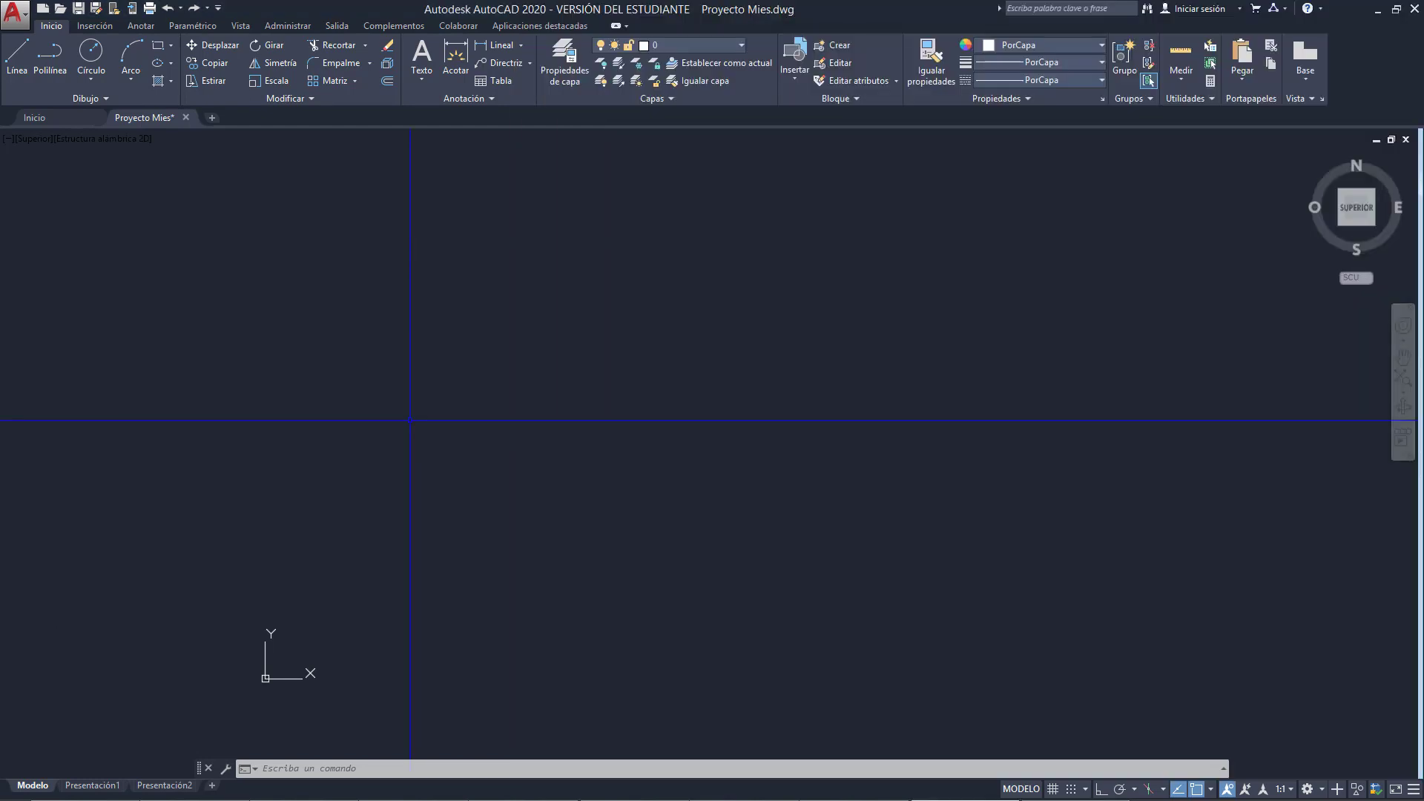
text(UNIDAde)
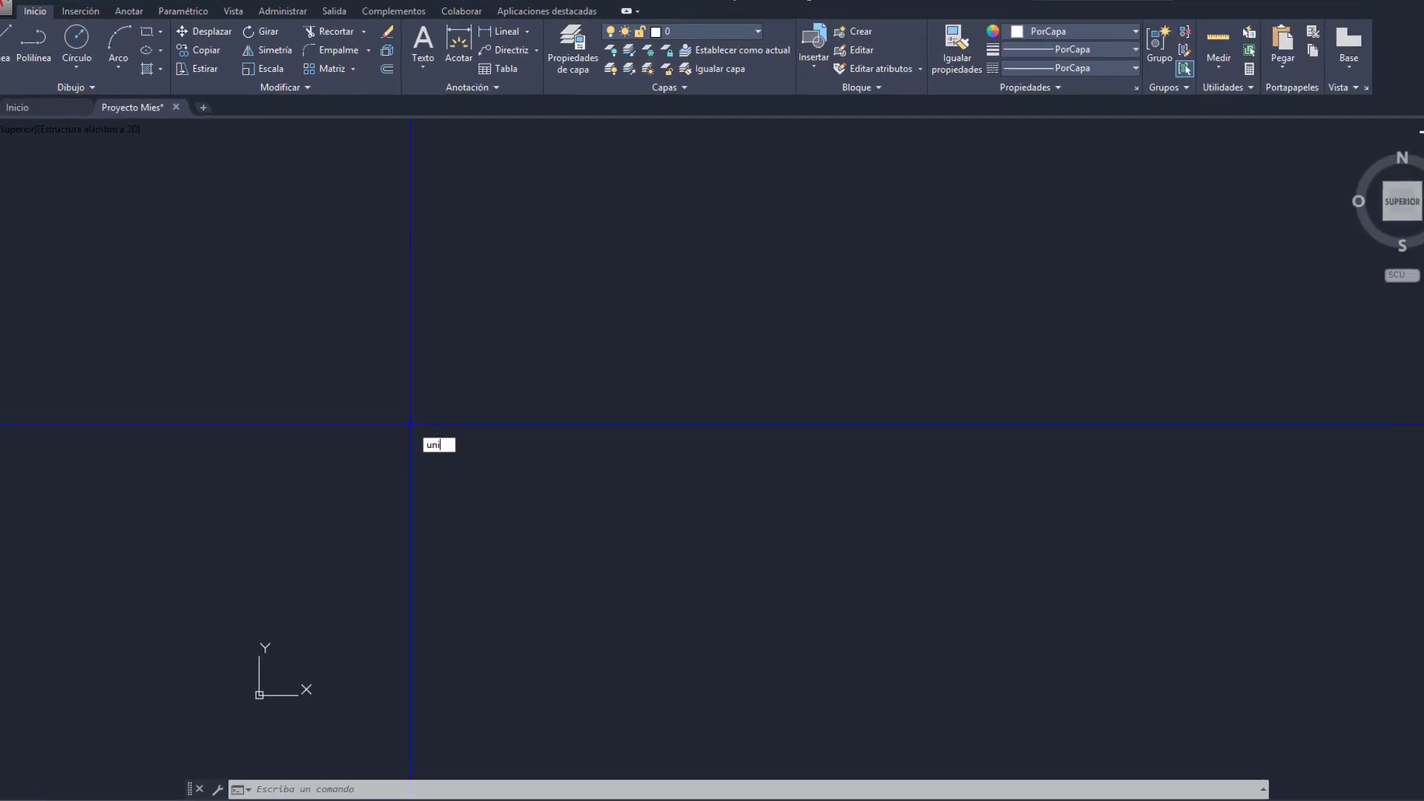
text(s)
key(Return)
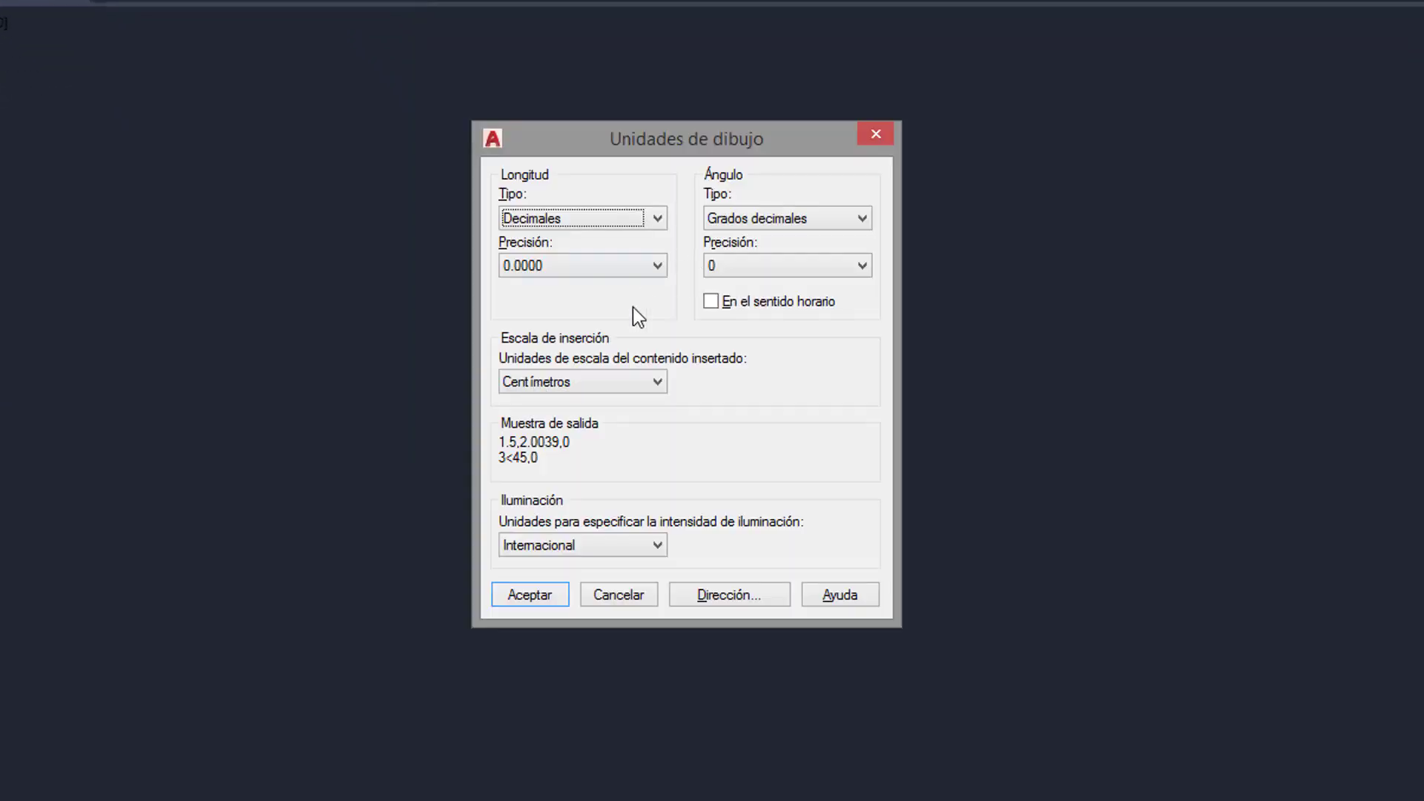
click(657, 382)
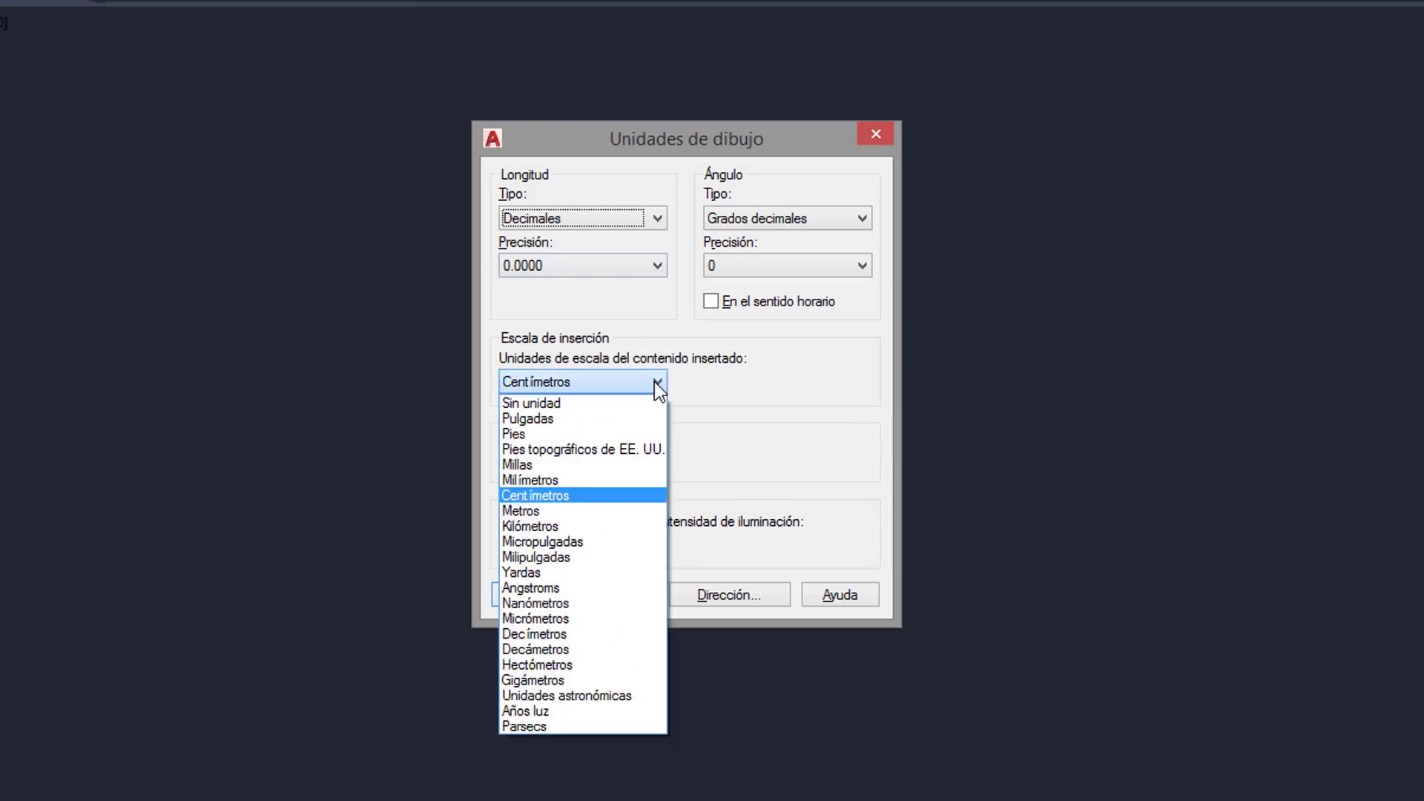
click(581, 496)
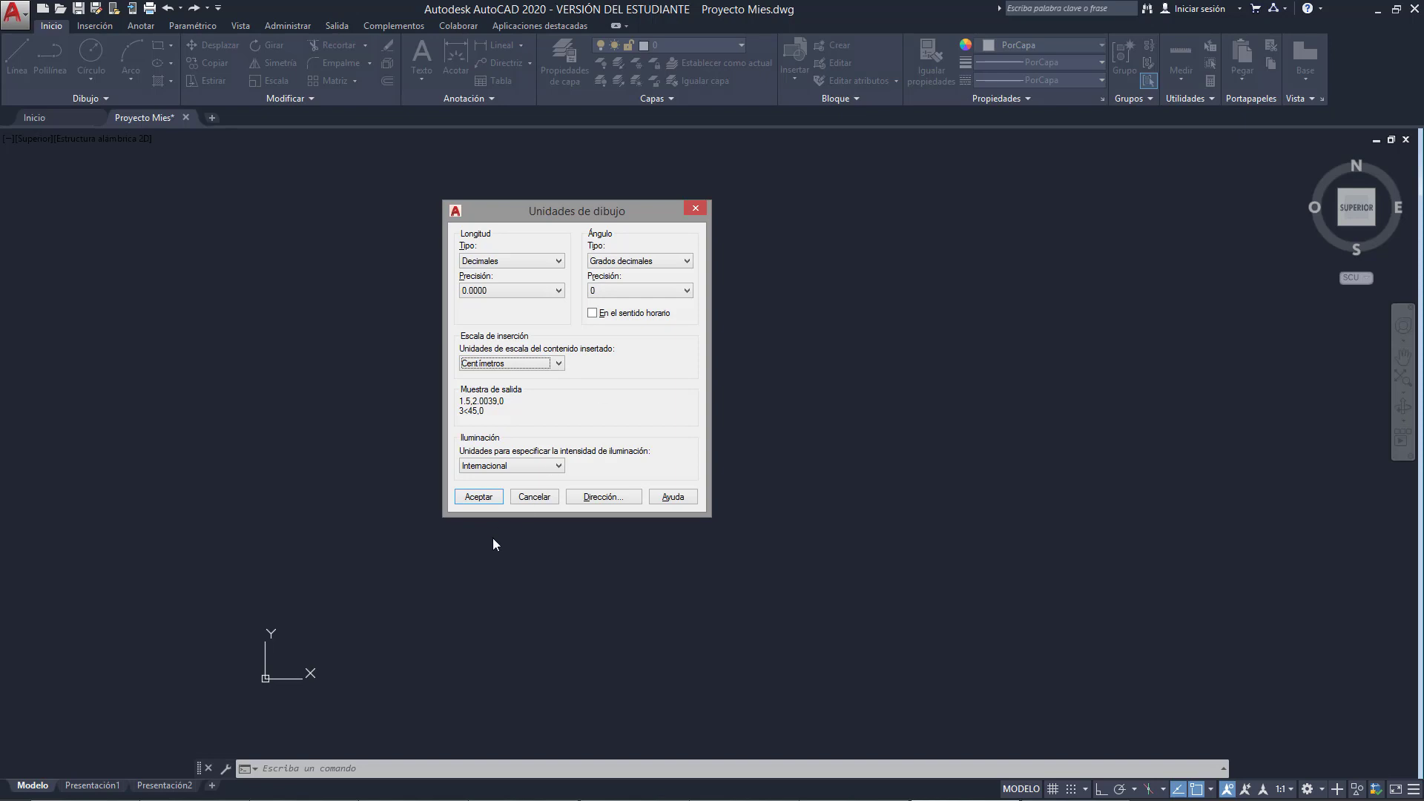
click(489, 498)
- Check the plan PDF again and set the snap distance in X to 110 in AutoCAD's snap and grid settings
key(alt+Tab)
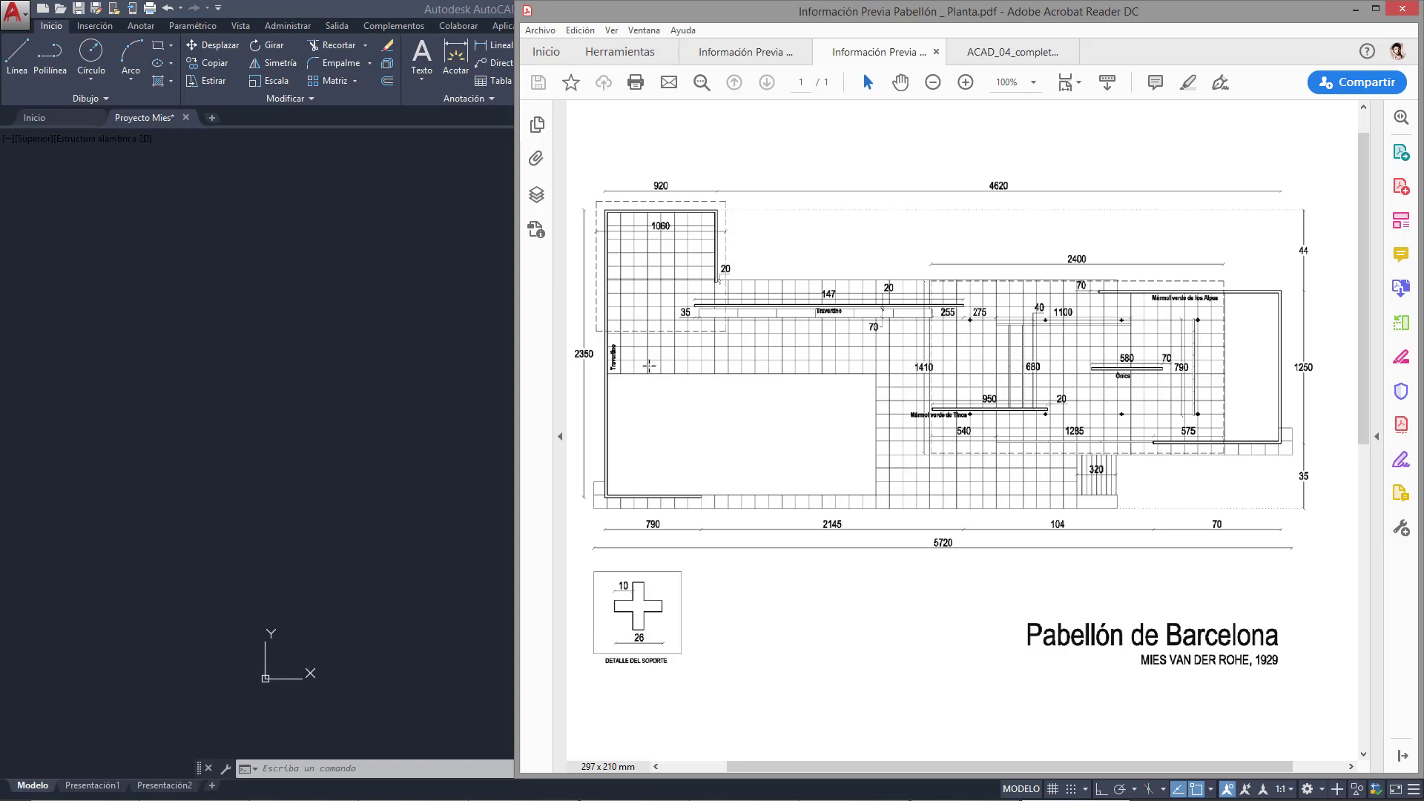
click(483, 372)
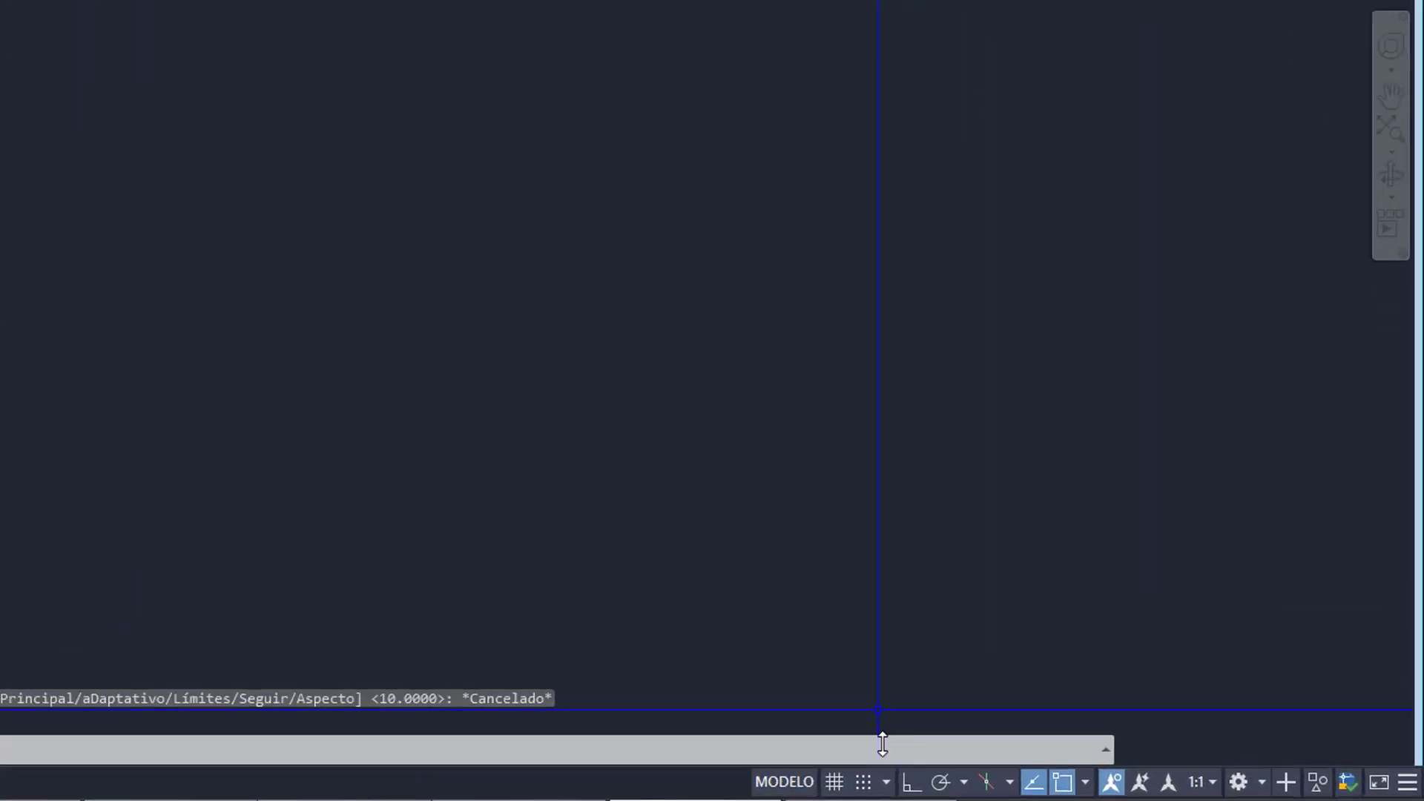
click(886, 781)
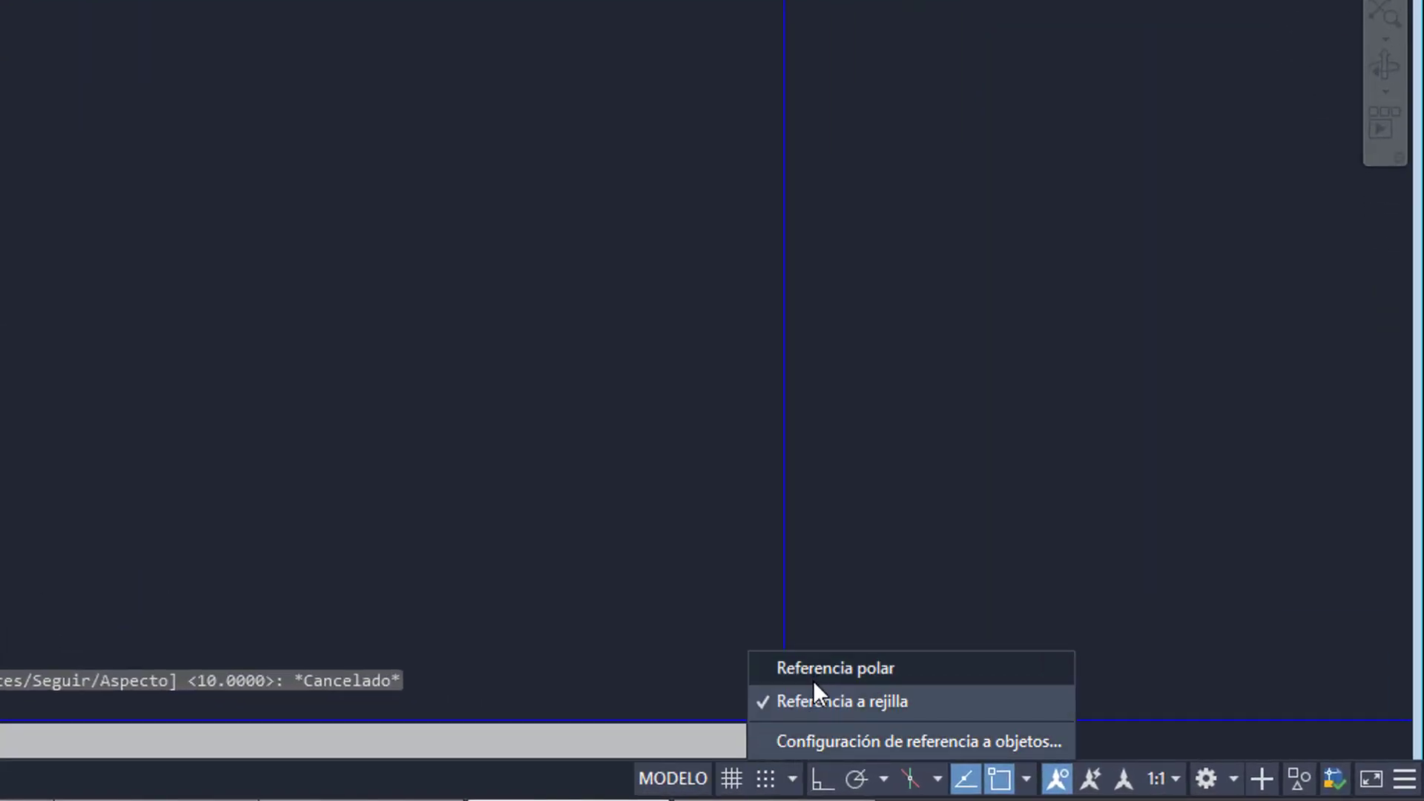
click(900, 738)
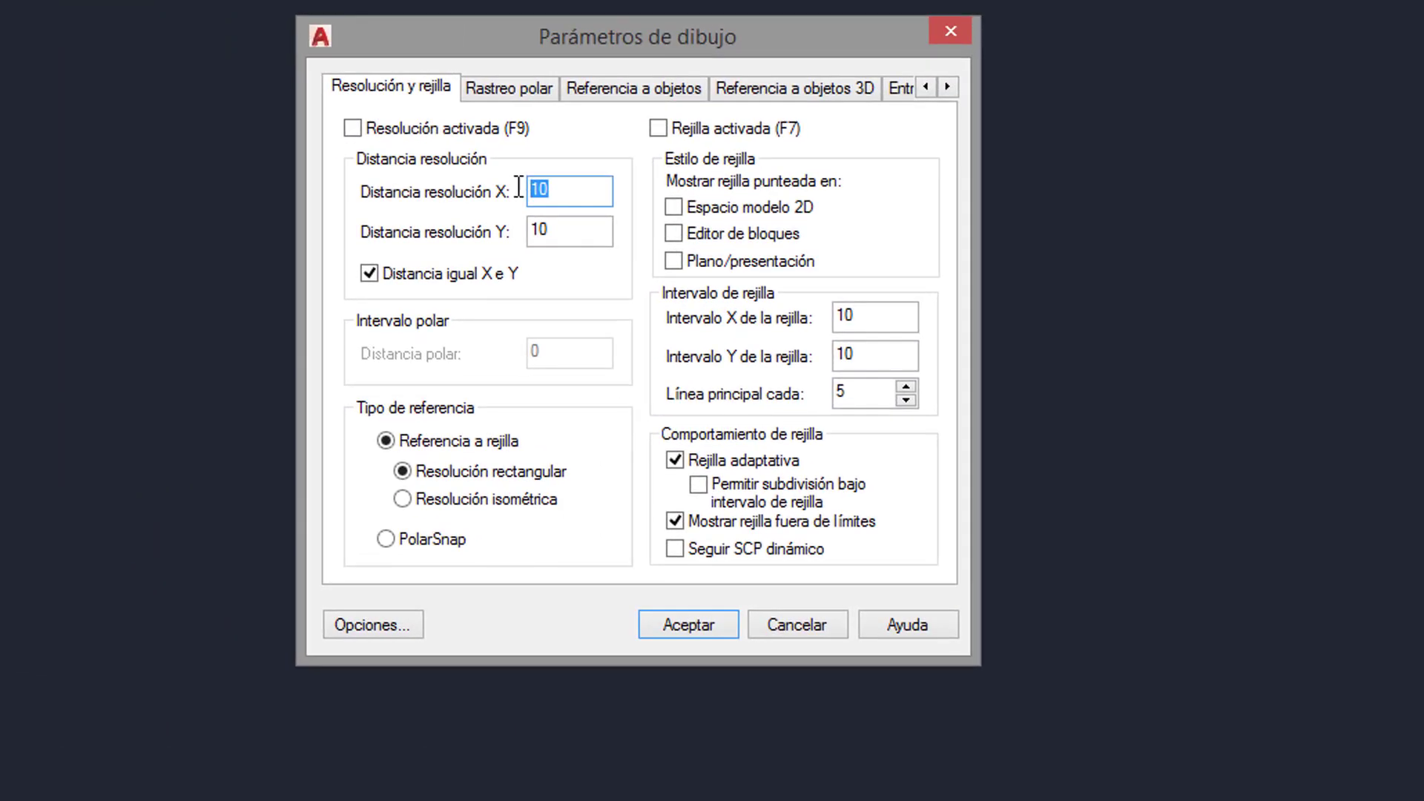
text(110)
- Try a snap distance of 220 in X and Y and switch the equal X and Y spacing off and on
drag(548, 231, 497, 232)
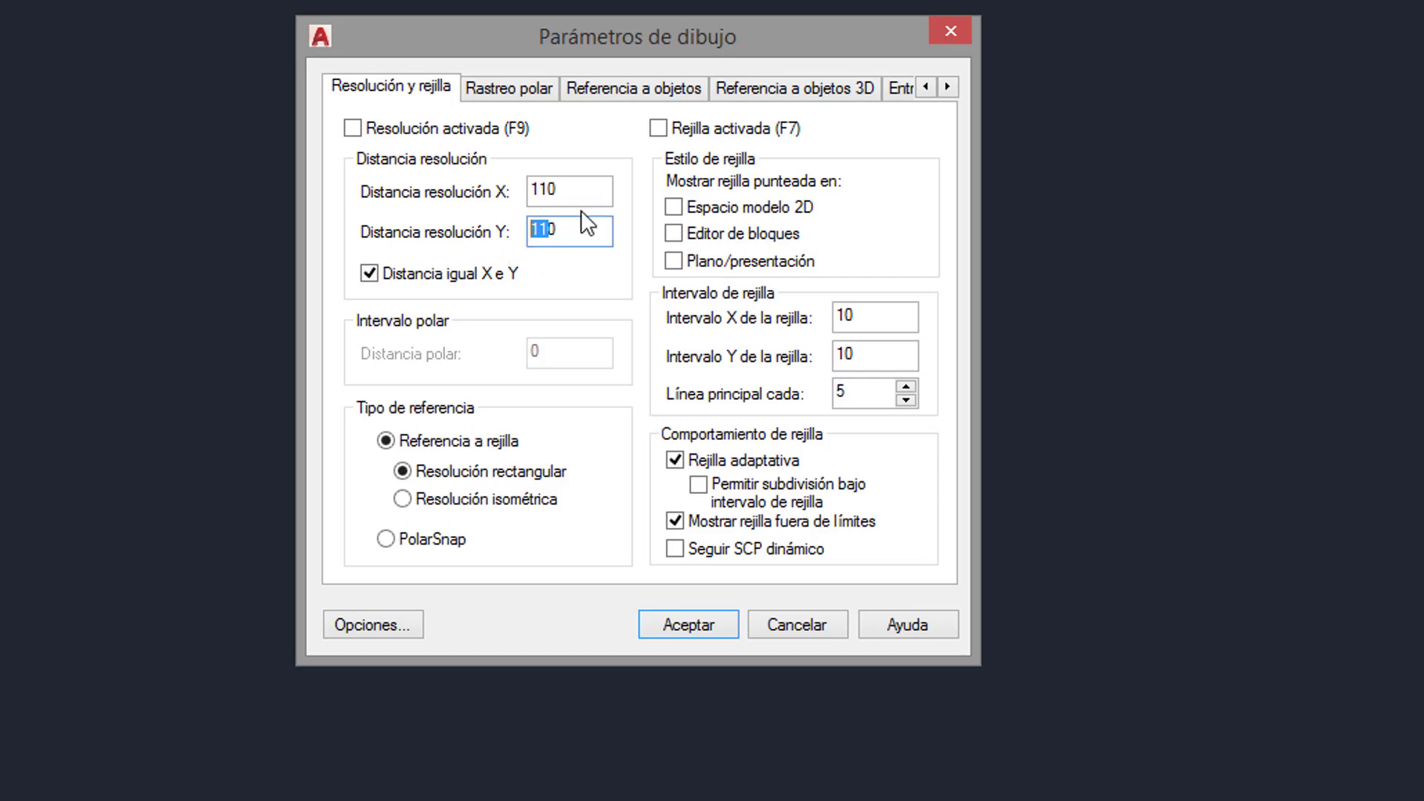
click(586, 190)
drag(588, 193, 521, 188)
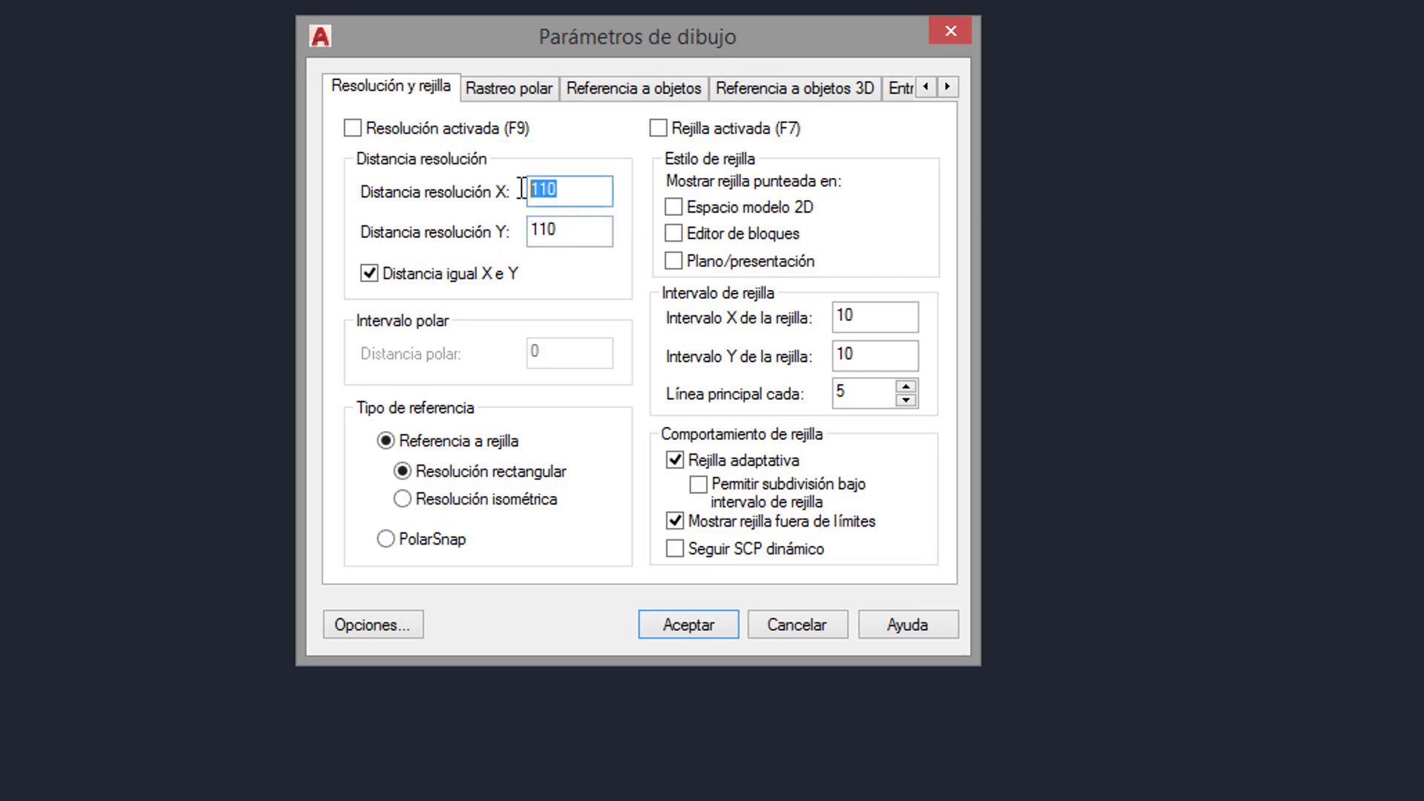
text(220)
click(588, 230)
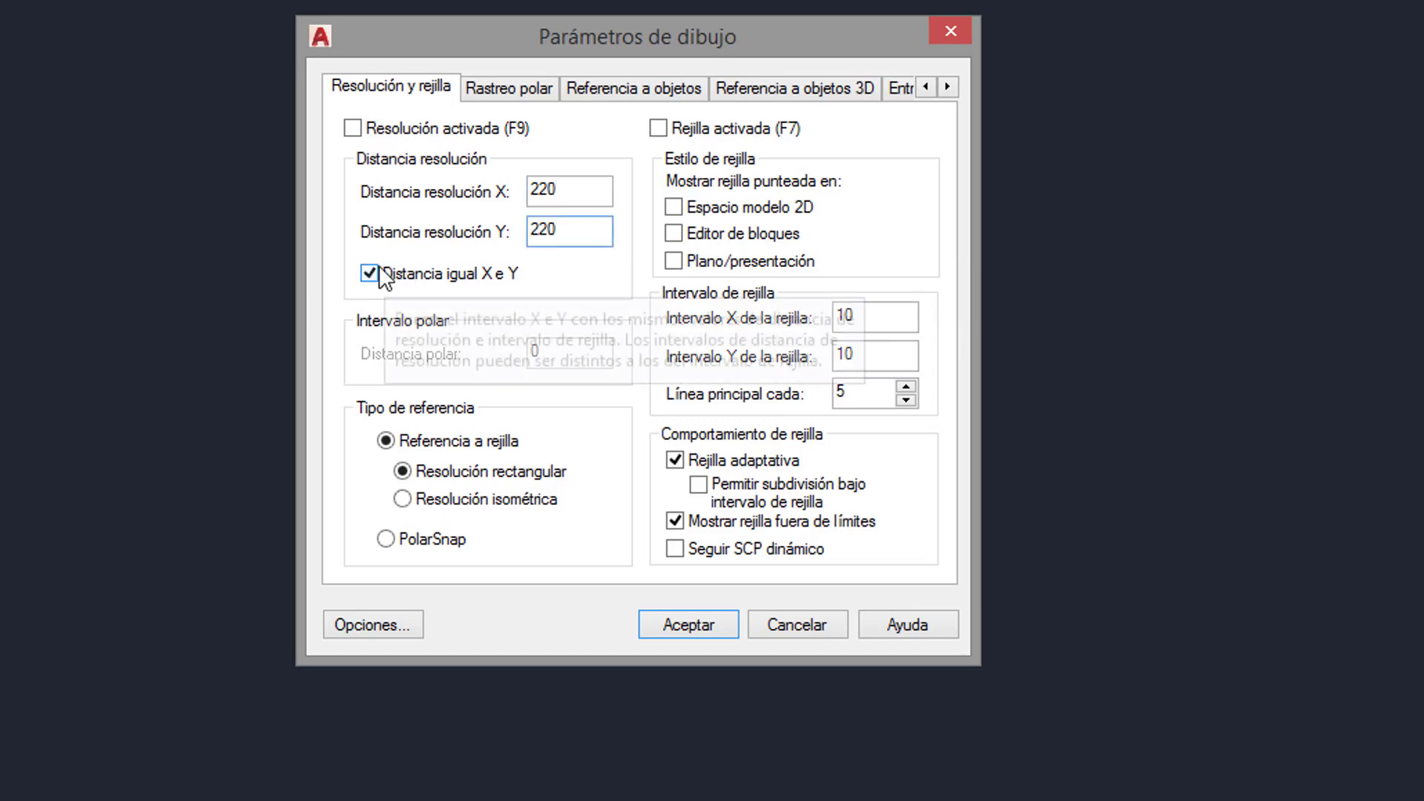
click(372, 273)
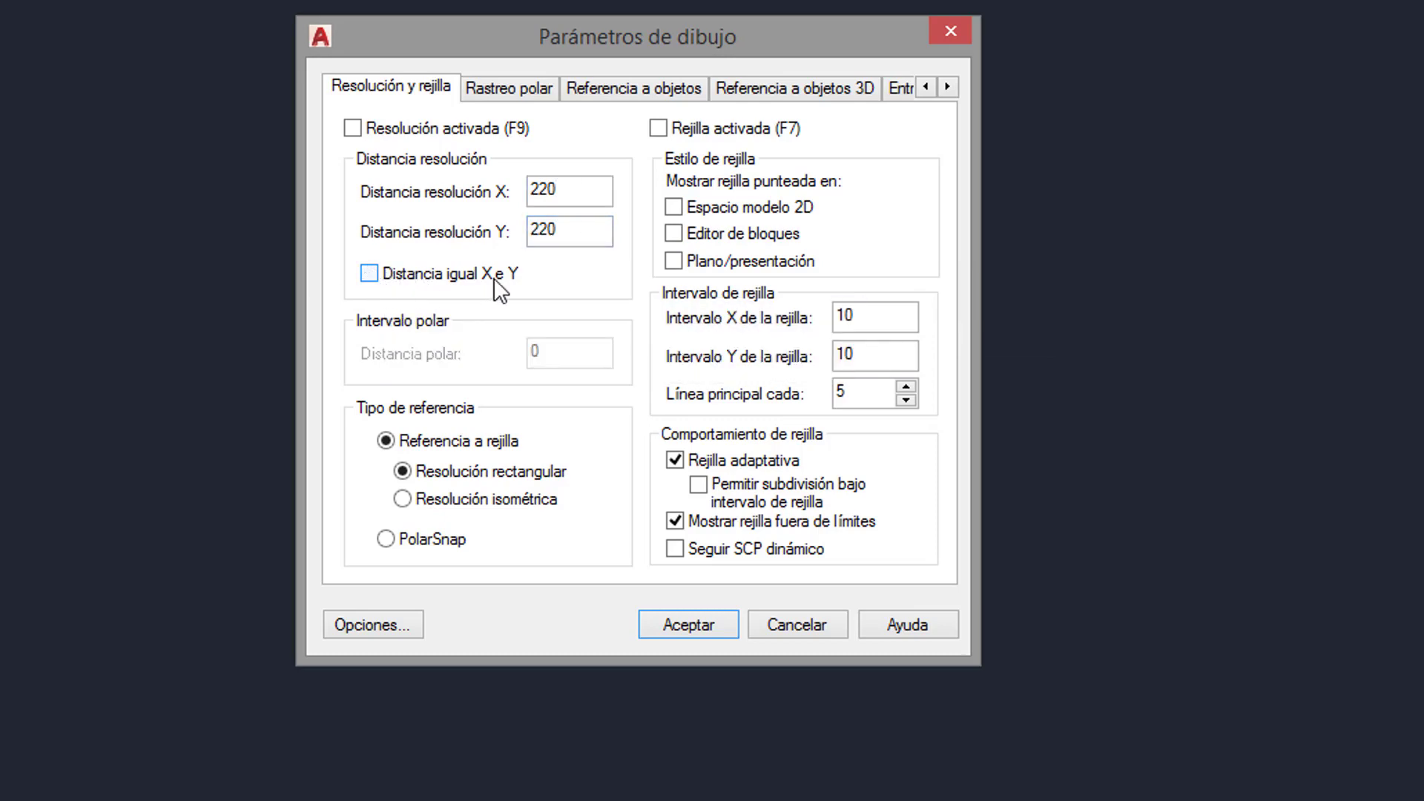
click(371, 273)
- Set the snap distance to 110 with equal X and Y spacing and apply the settings with snap and grid enabled
double_click(588, 191)
text(110)
click(353, 127)
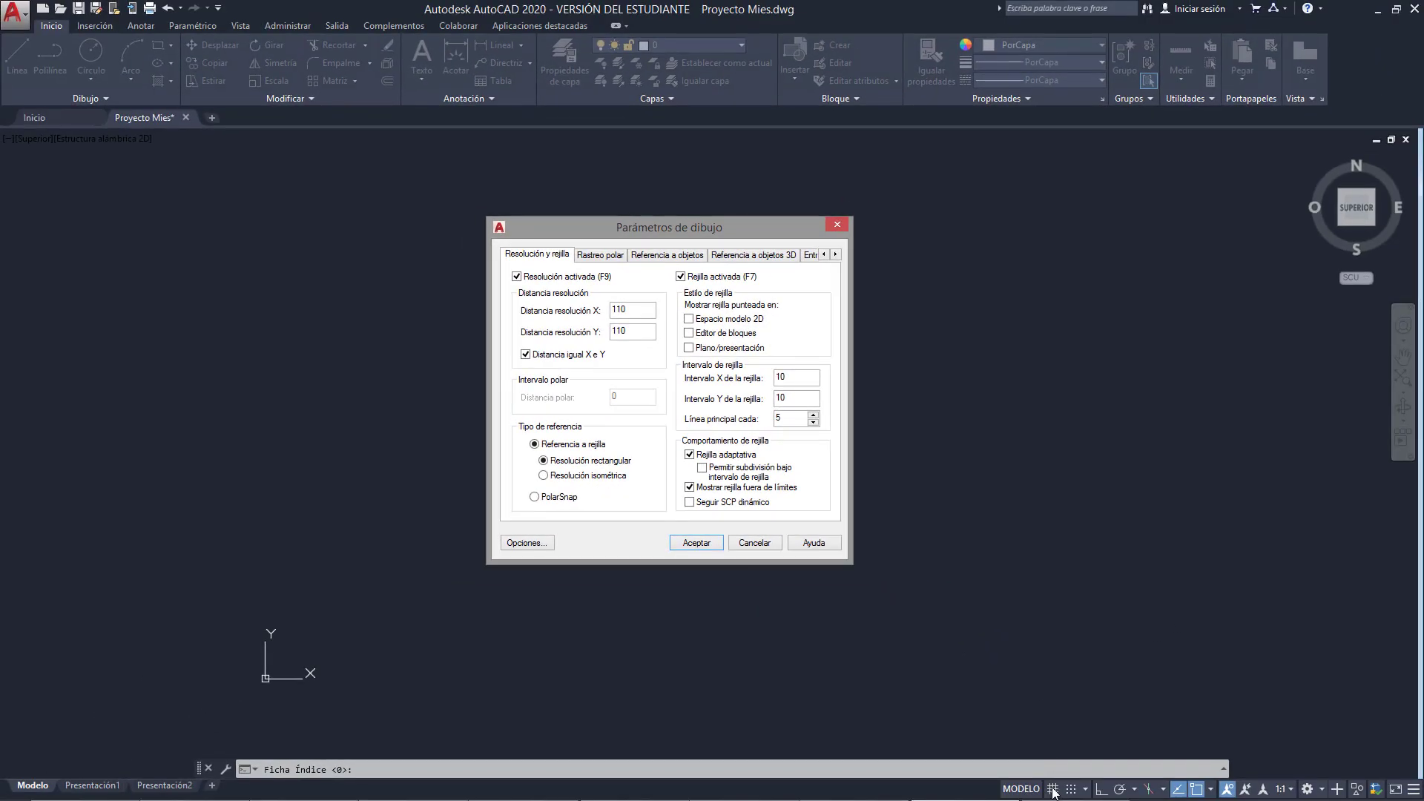
click(697, 543)
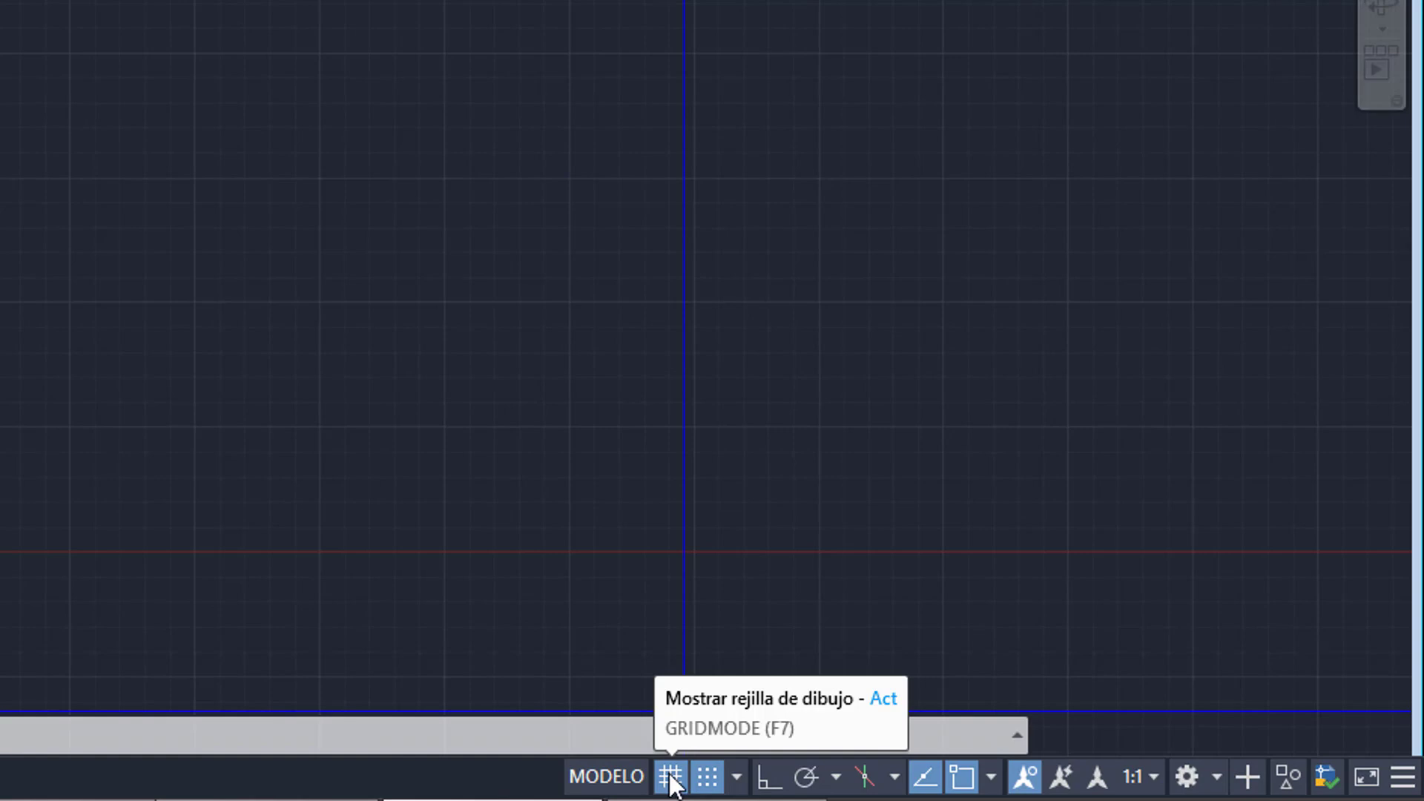
- Toggle the grid display and the snap mode off and back on
click(672, 778)
click(672, 779)
click(671, 779)
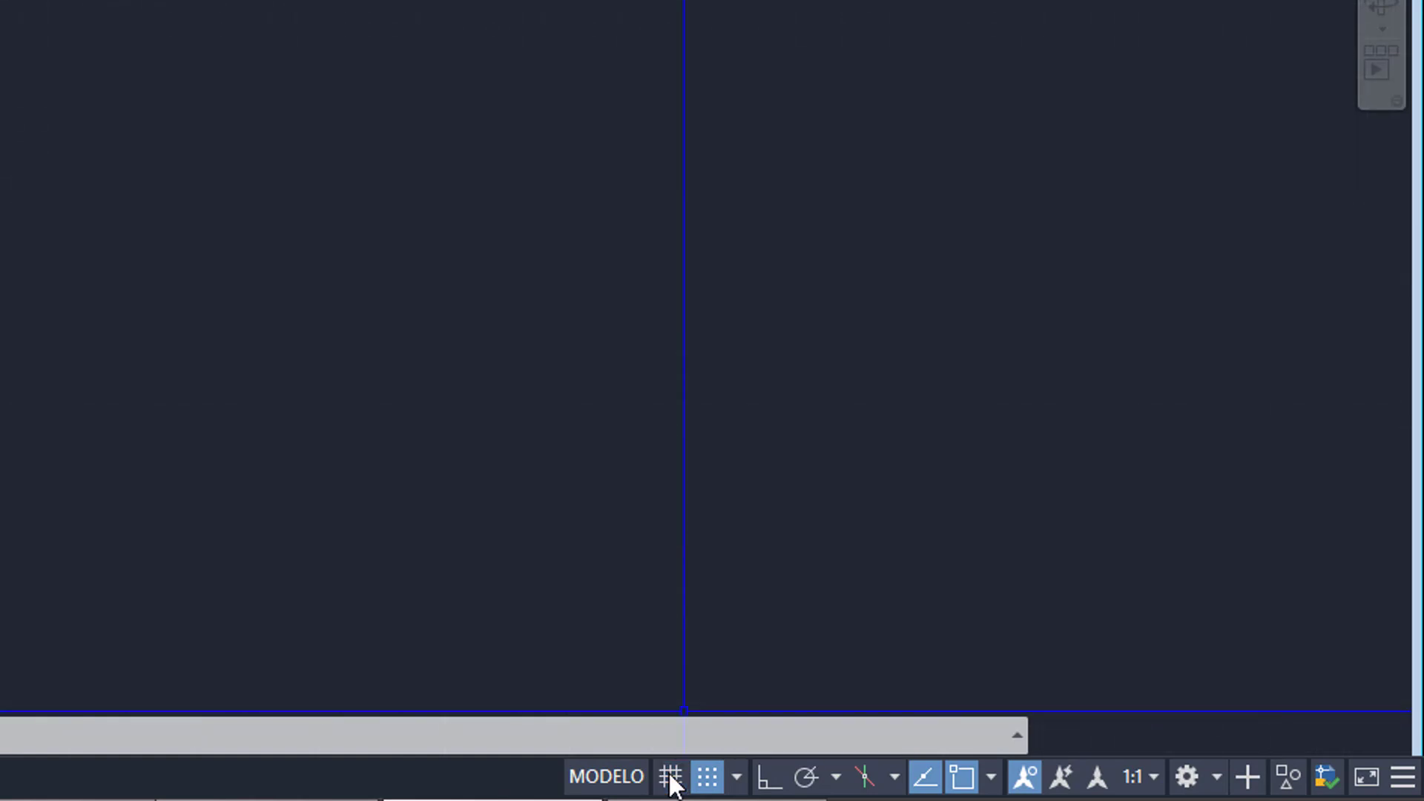
click(671, 778)
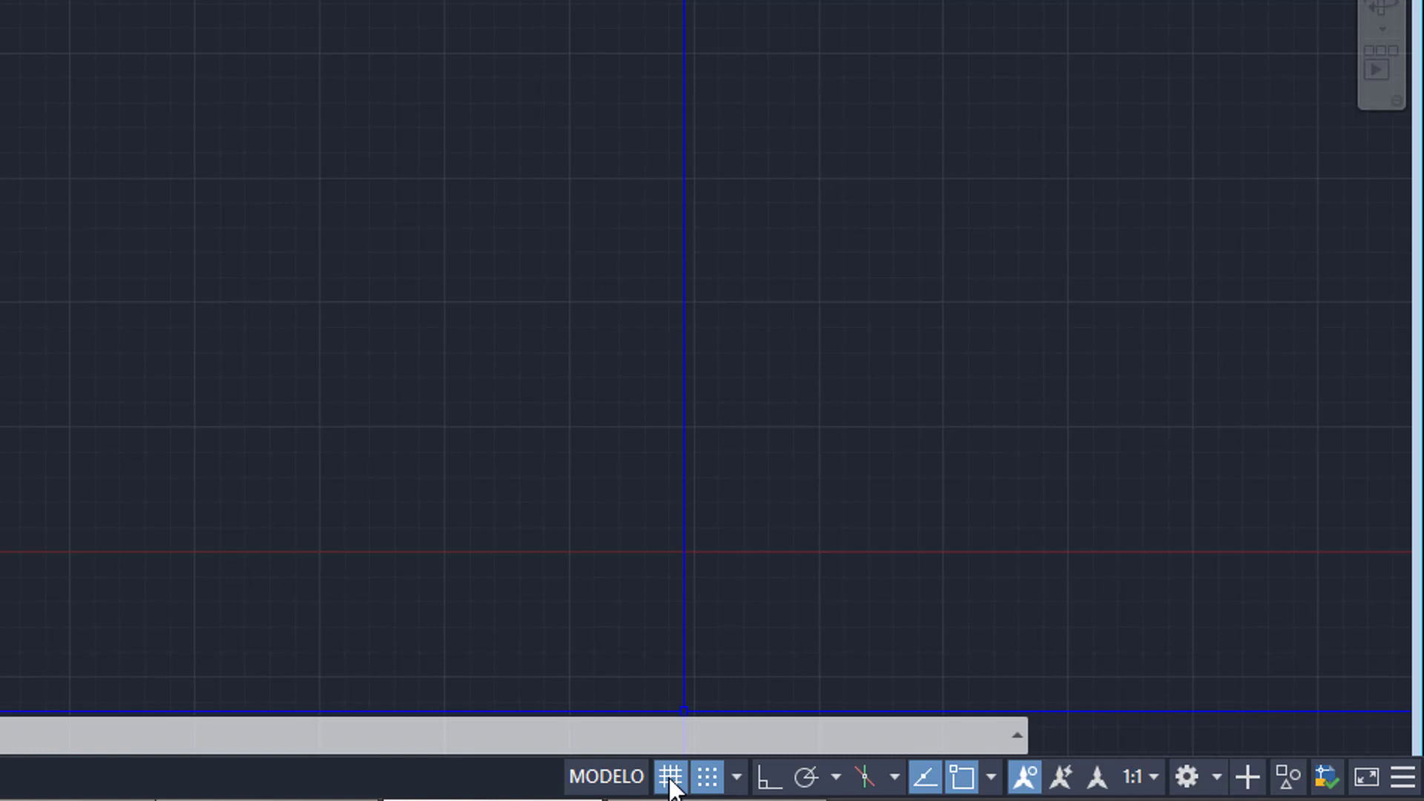
click(708, 778)
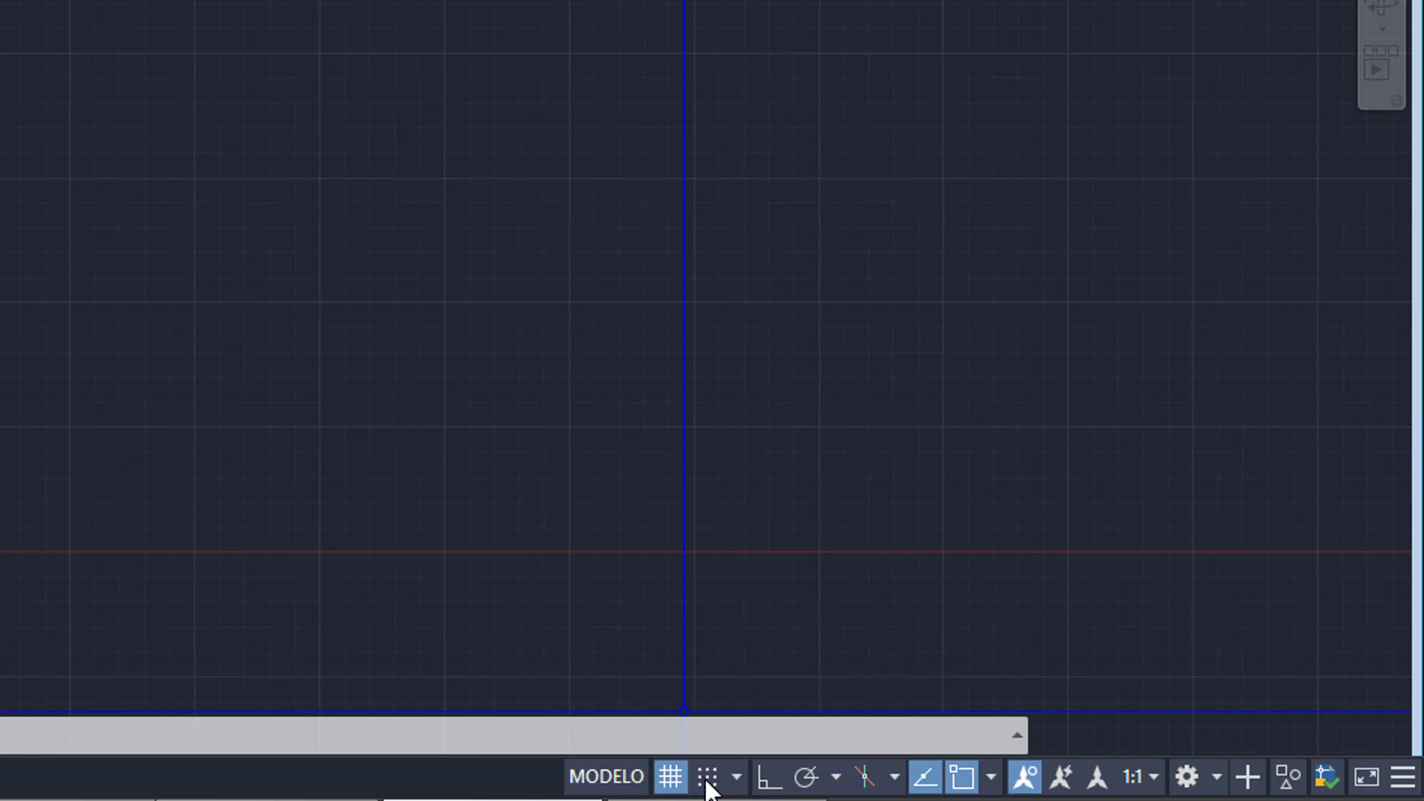
click(709, 778)
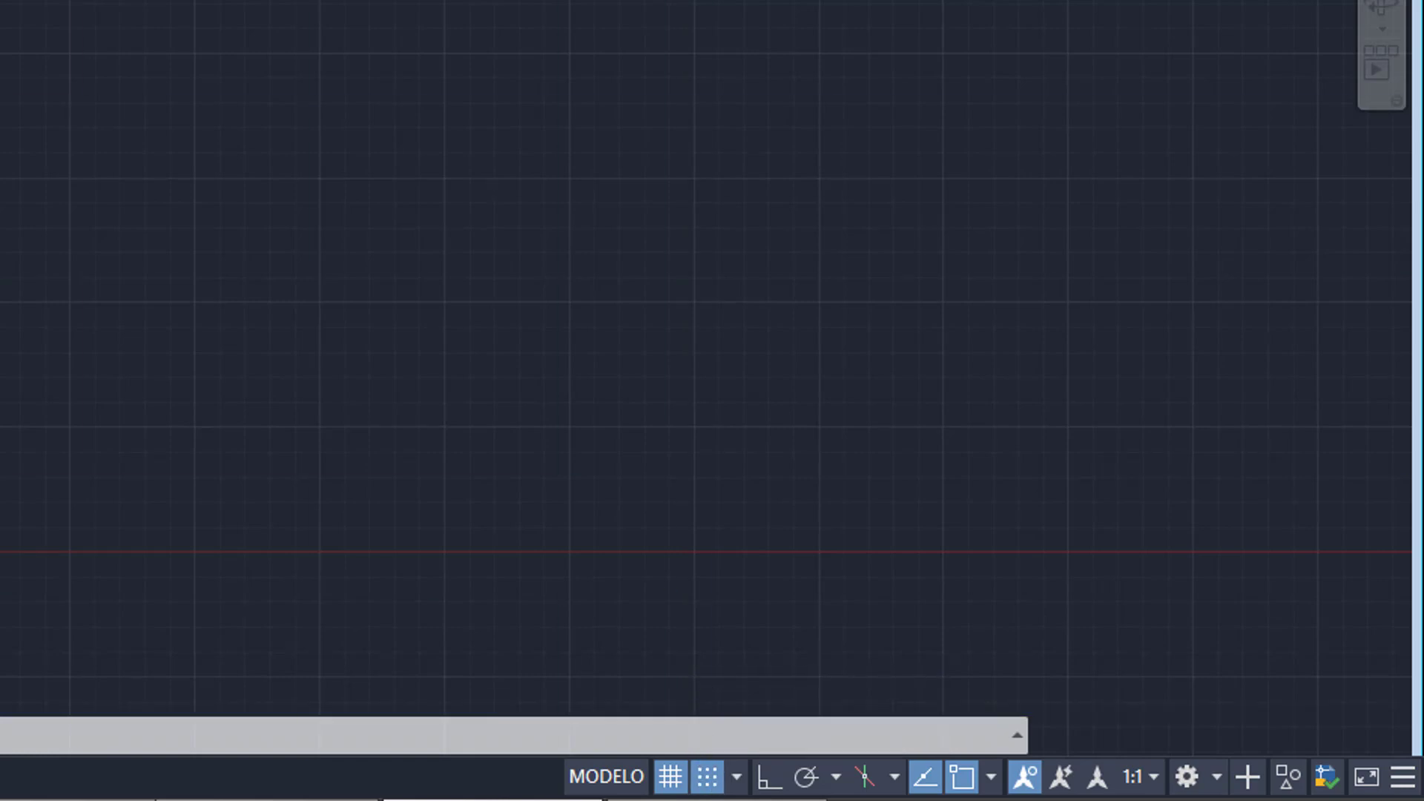
- Start two trial lines to test the cursor's snap increments, cancelling each one
text(l)
key(Return)
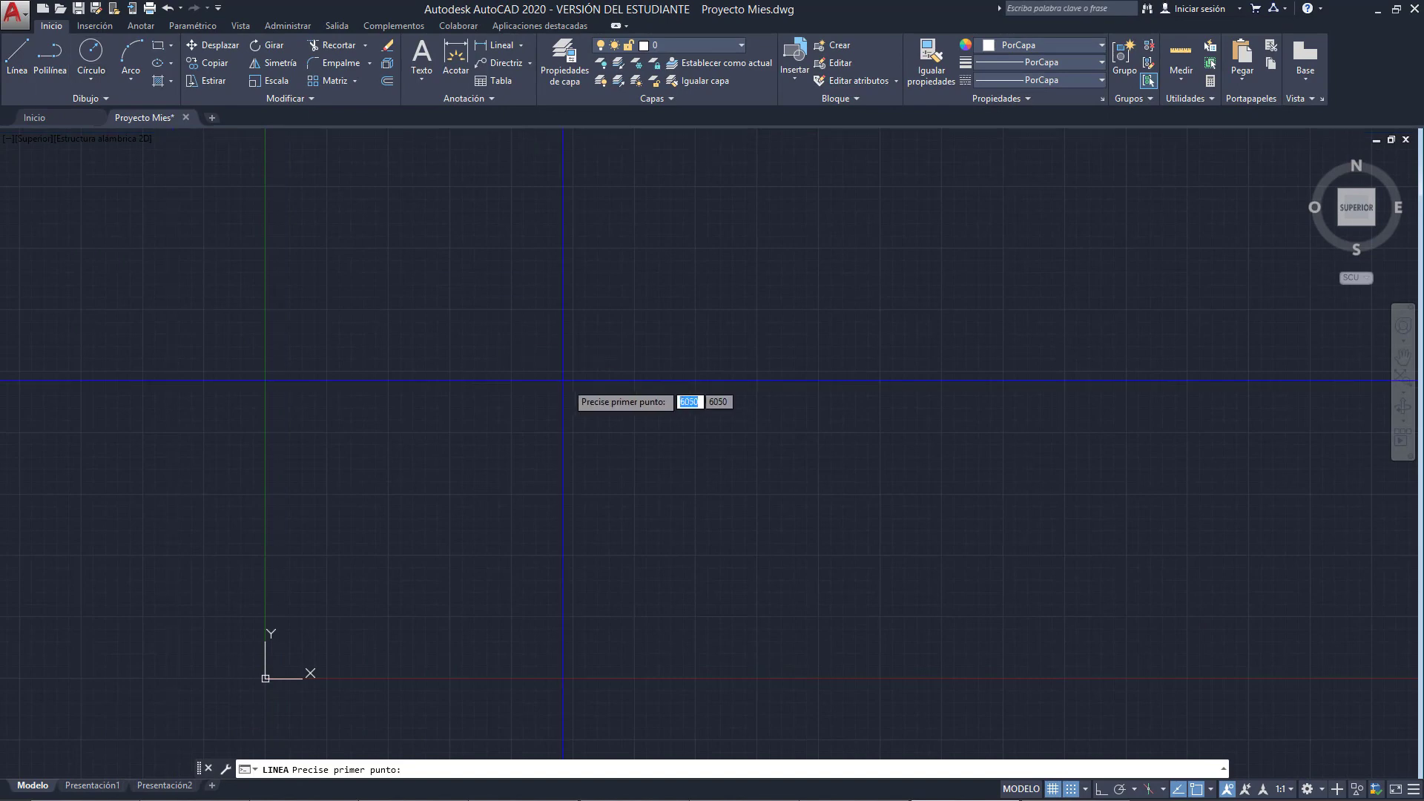
scroll(499, 428, up, 2)
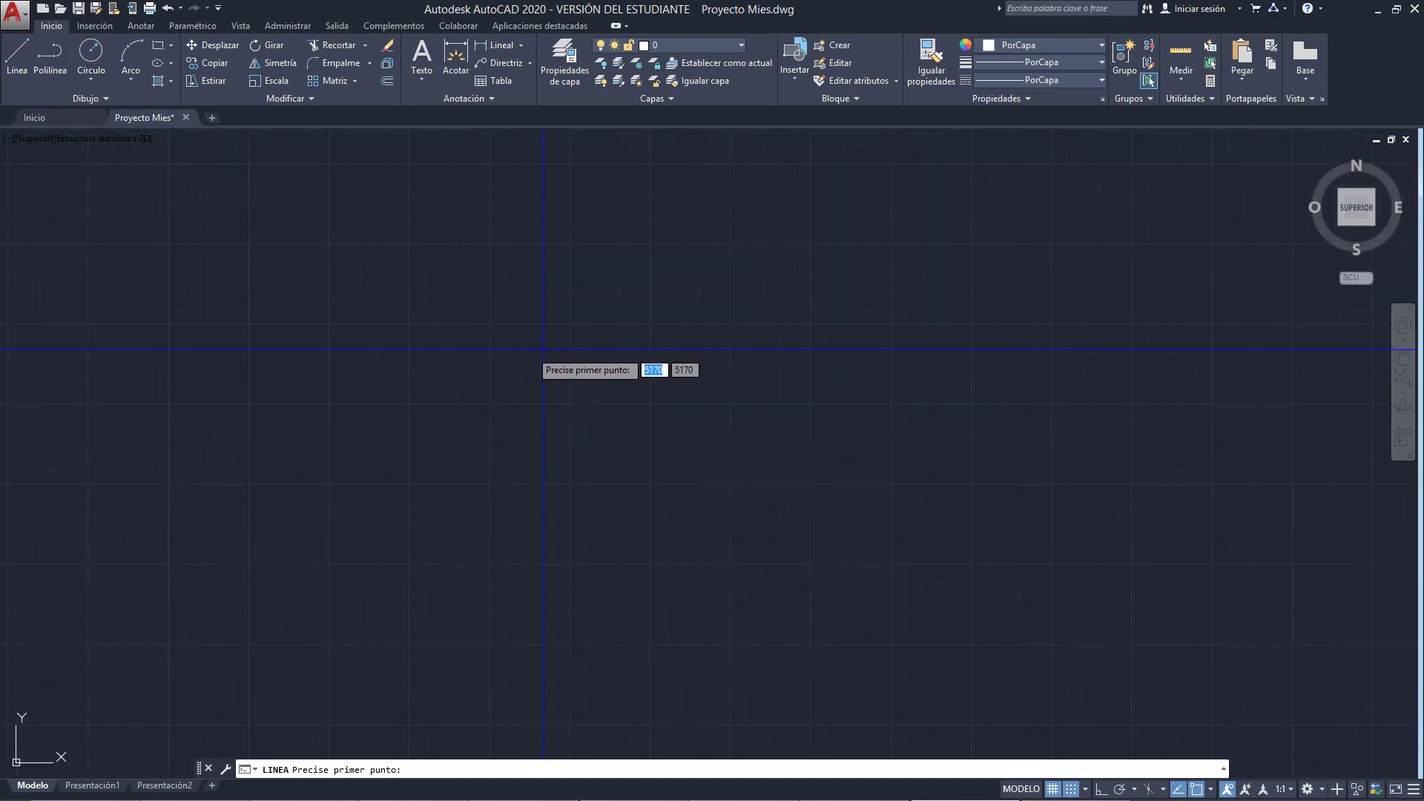
click(509, 384)
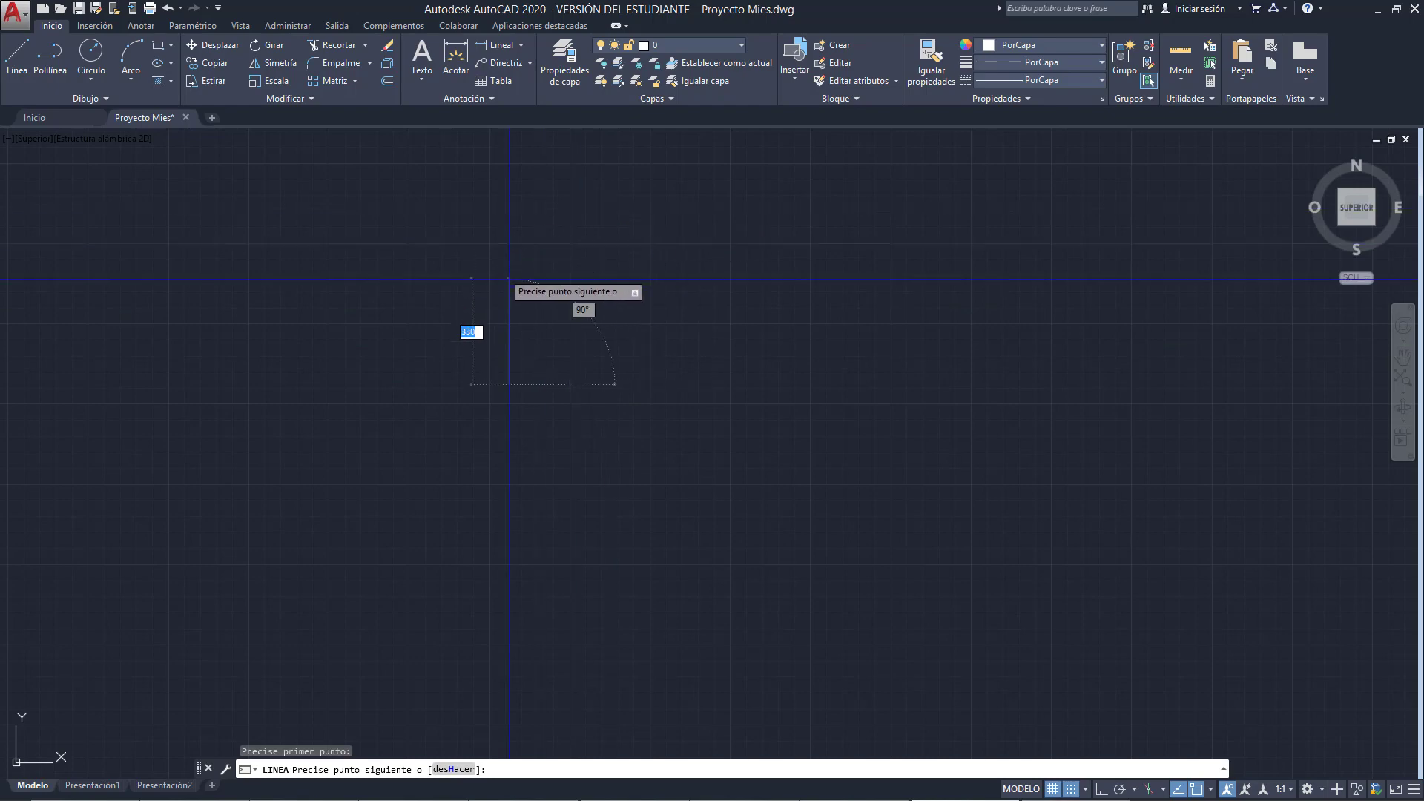
key(Escape)
key(space)
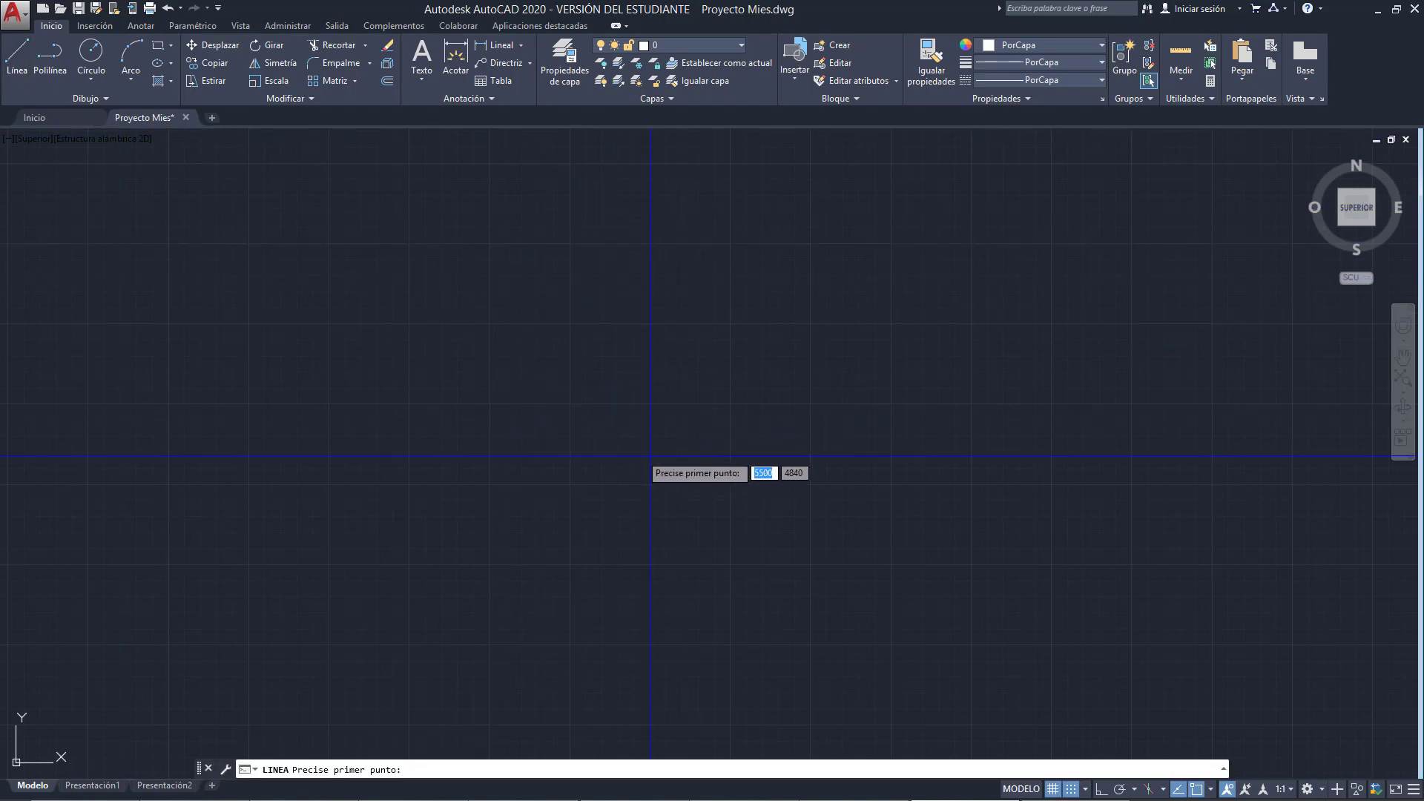
scroll(614, 460, up, 2)
click(571, 462)
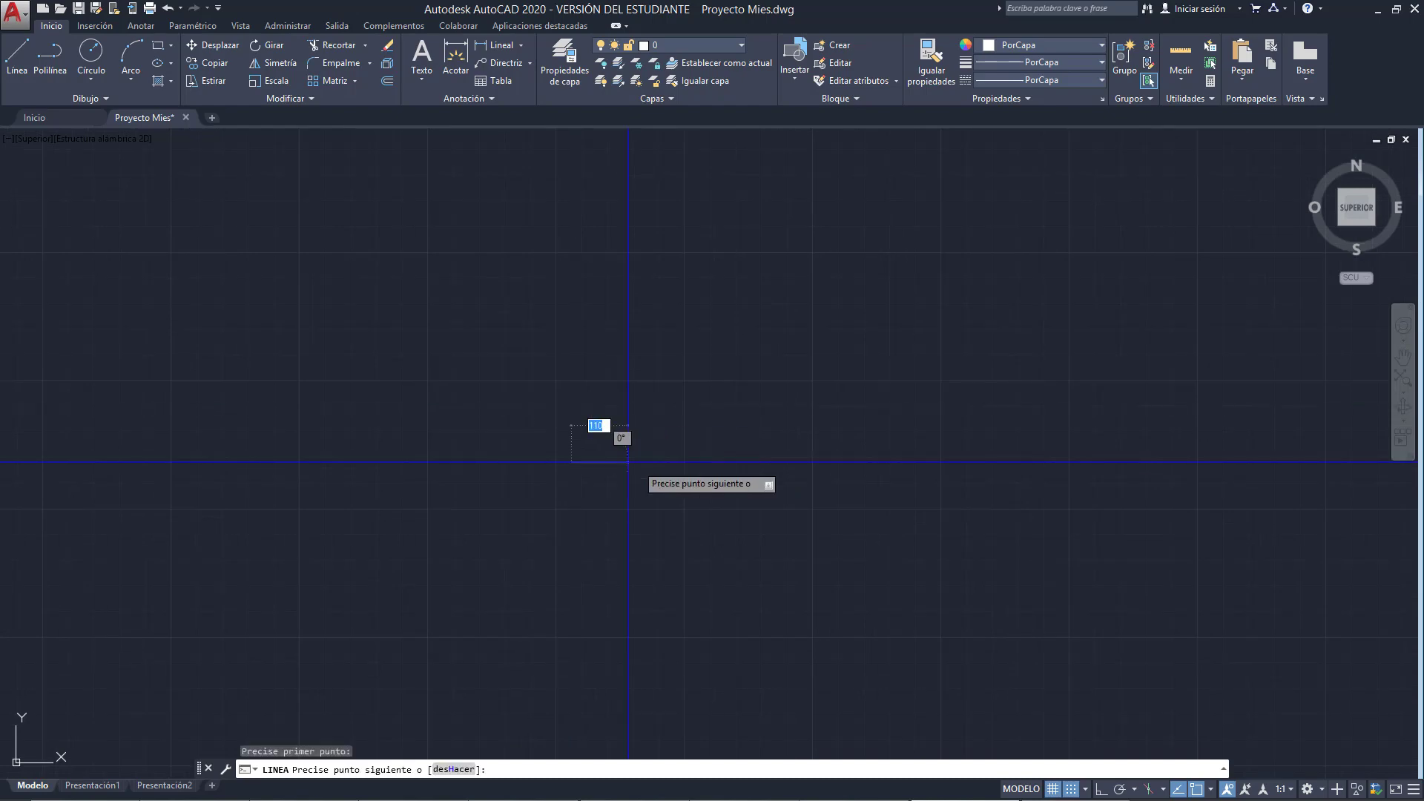
key(Escape)
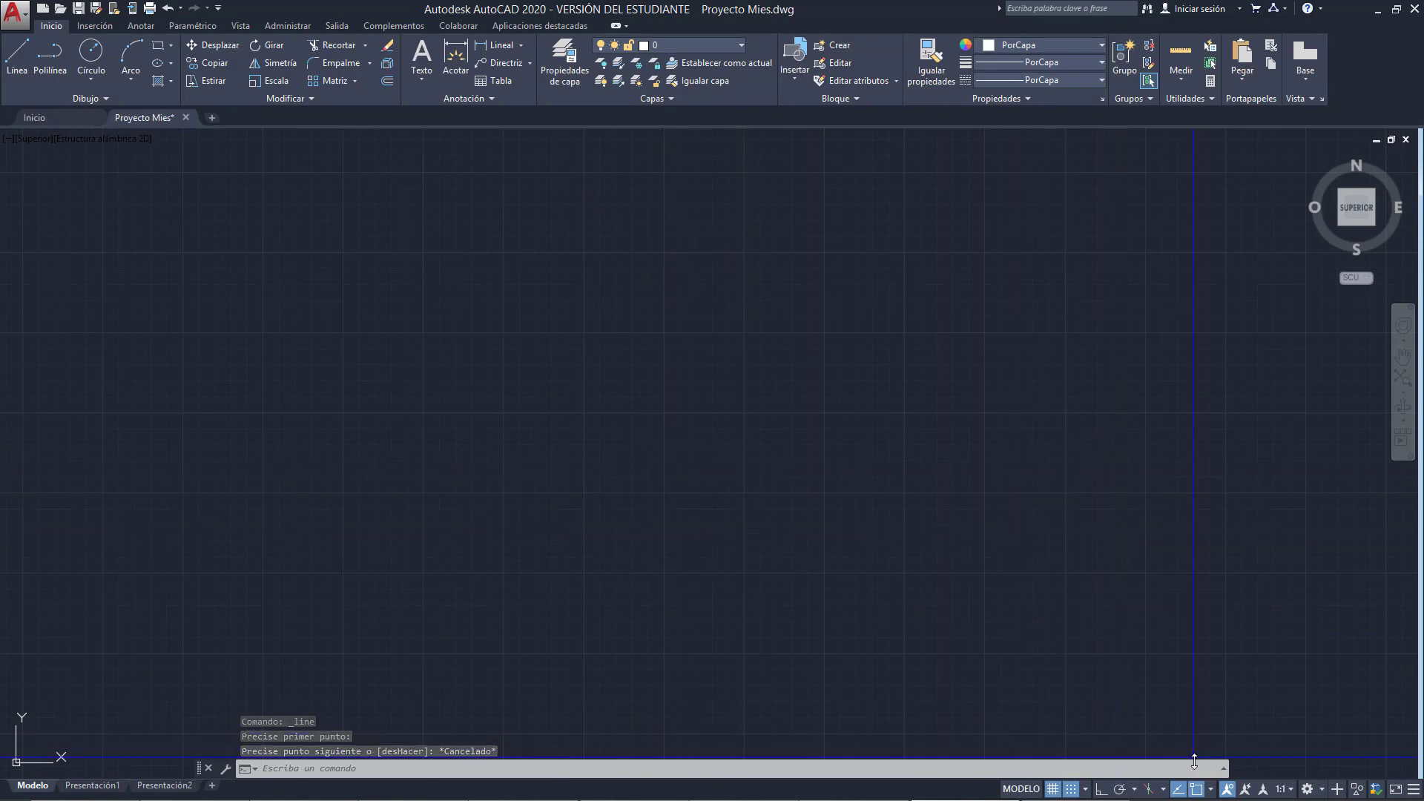
- Set the grid's X and Y intervals to 110 in the snap and grid settings
click(1086, 790)
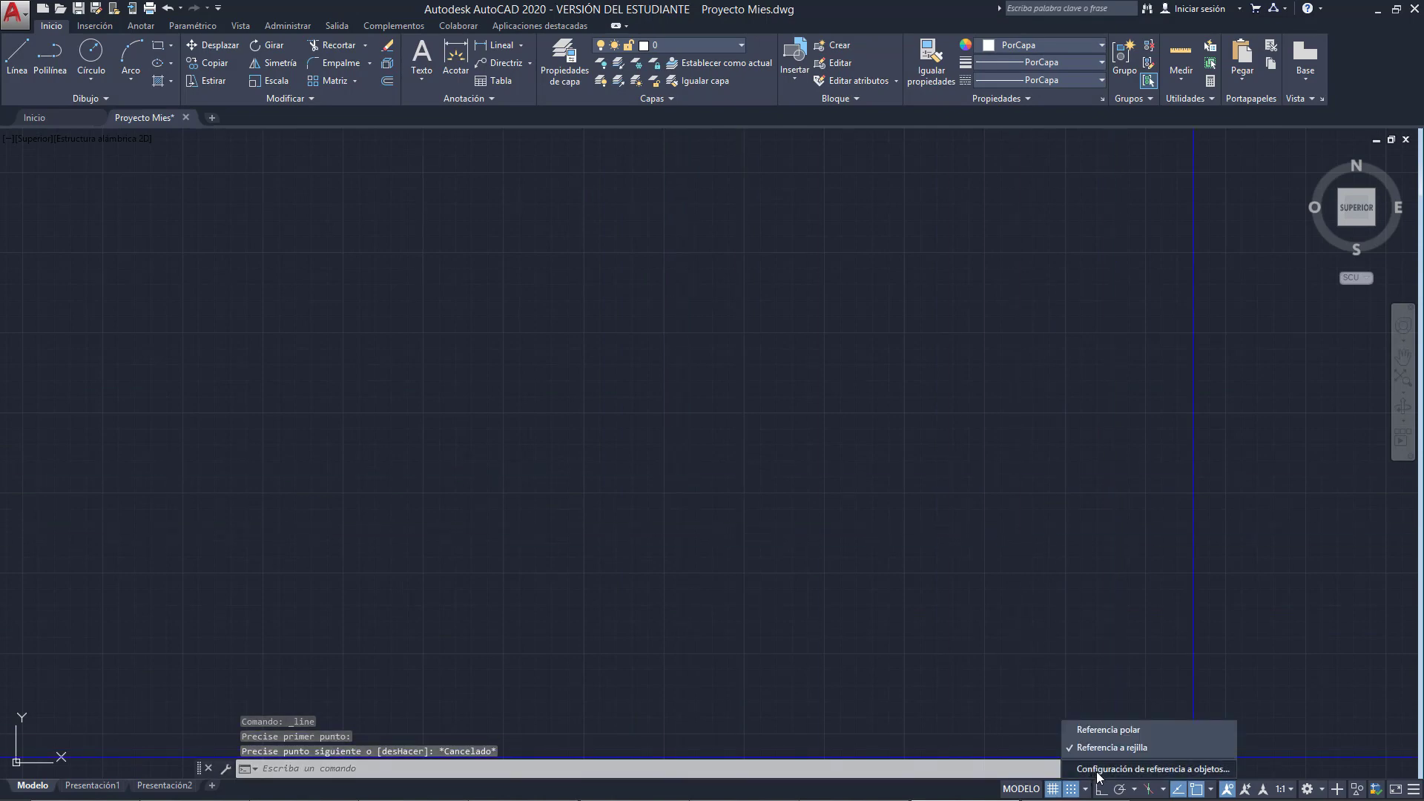
click(1098, 770)
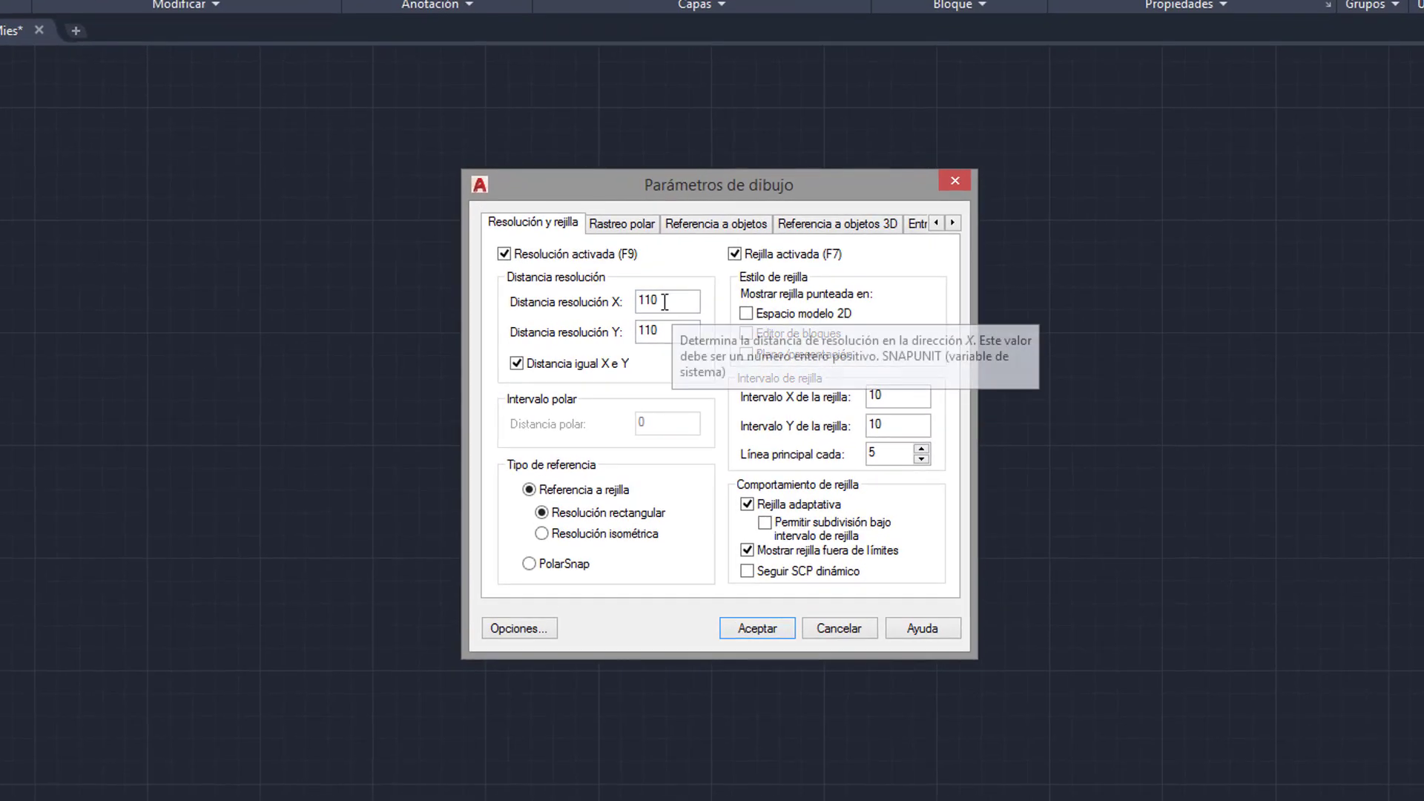
double_click(664, 302)
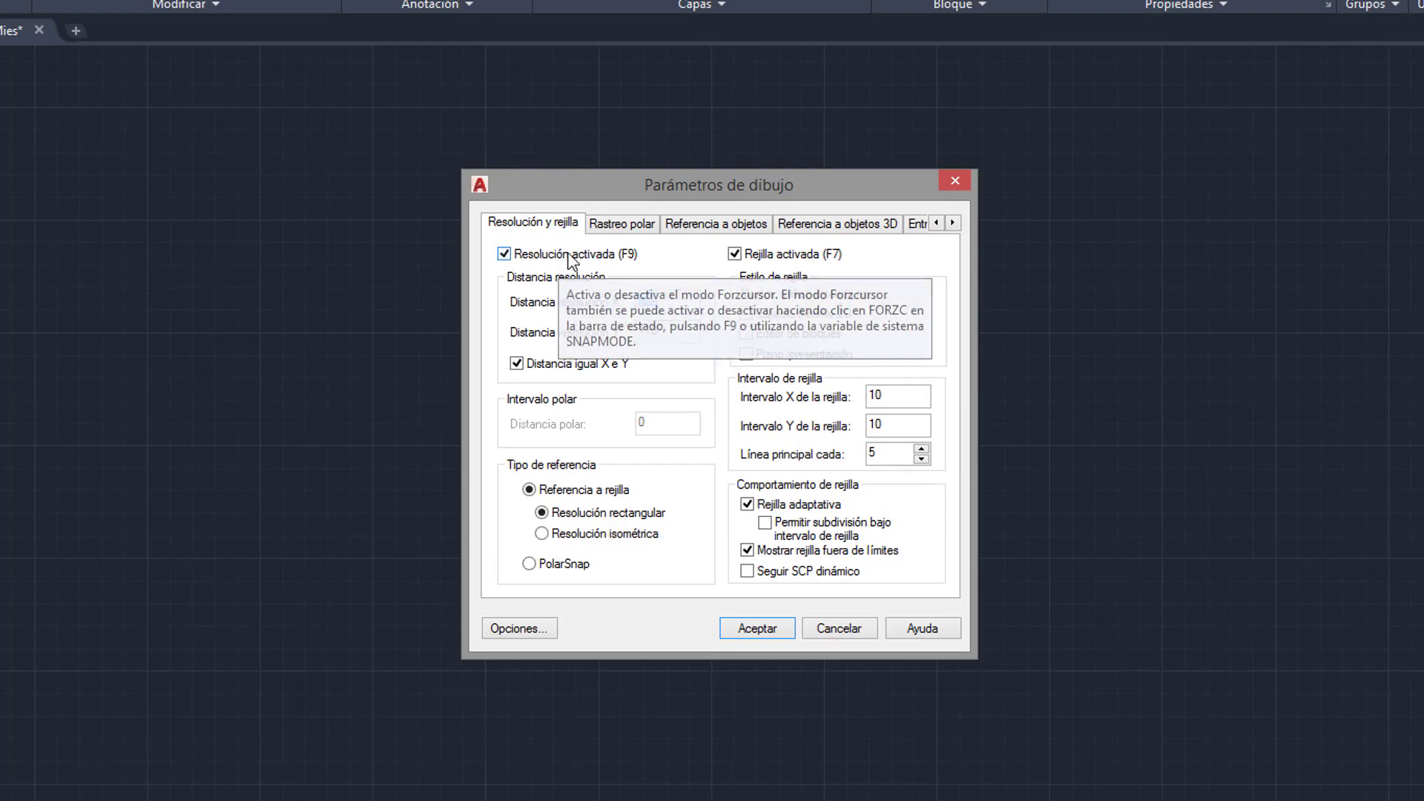
double_click(897, 395)
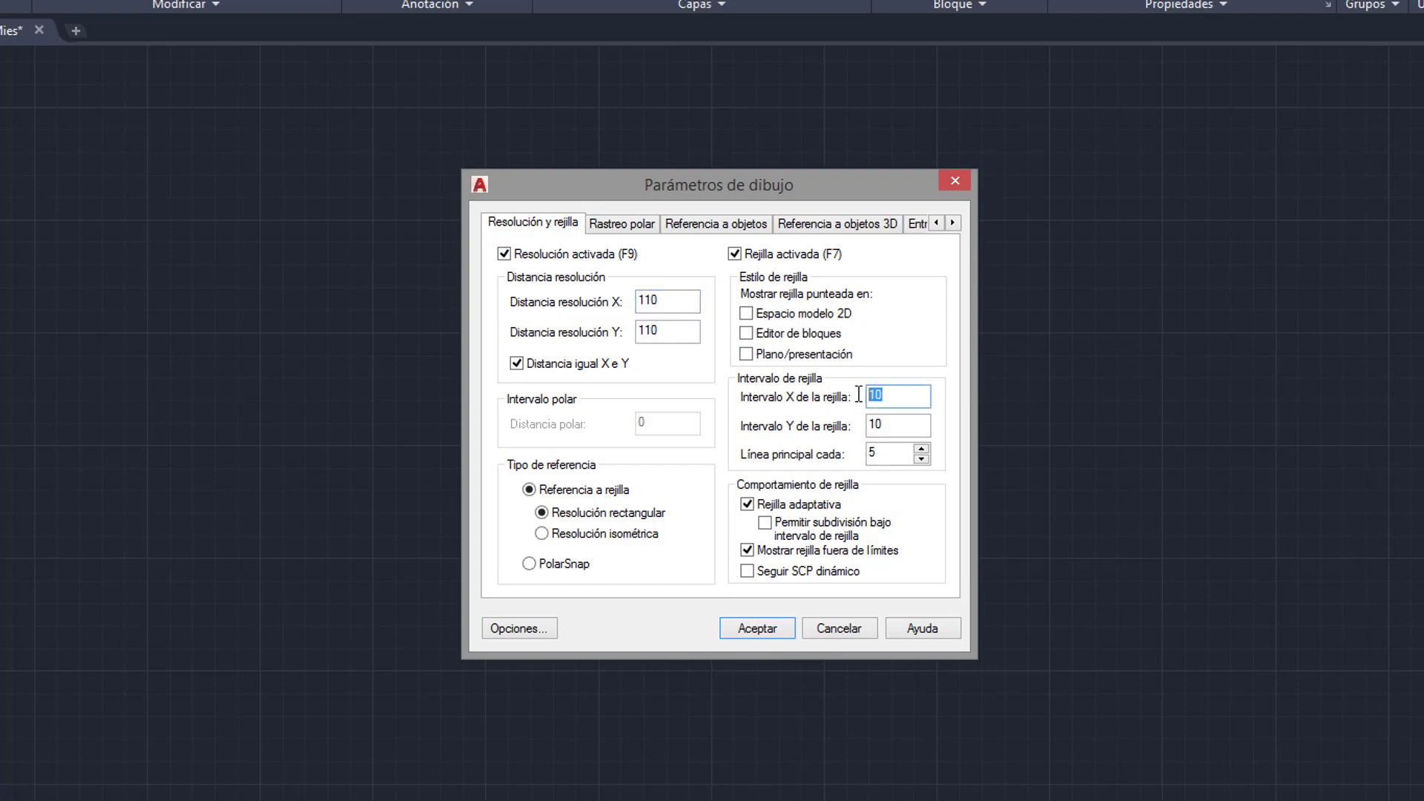
text(110)
click(898, 424)
text(10)
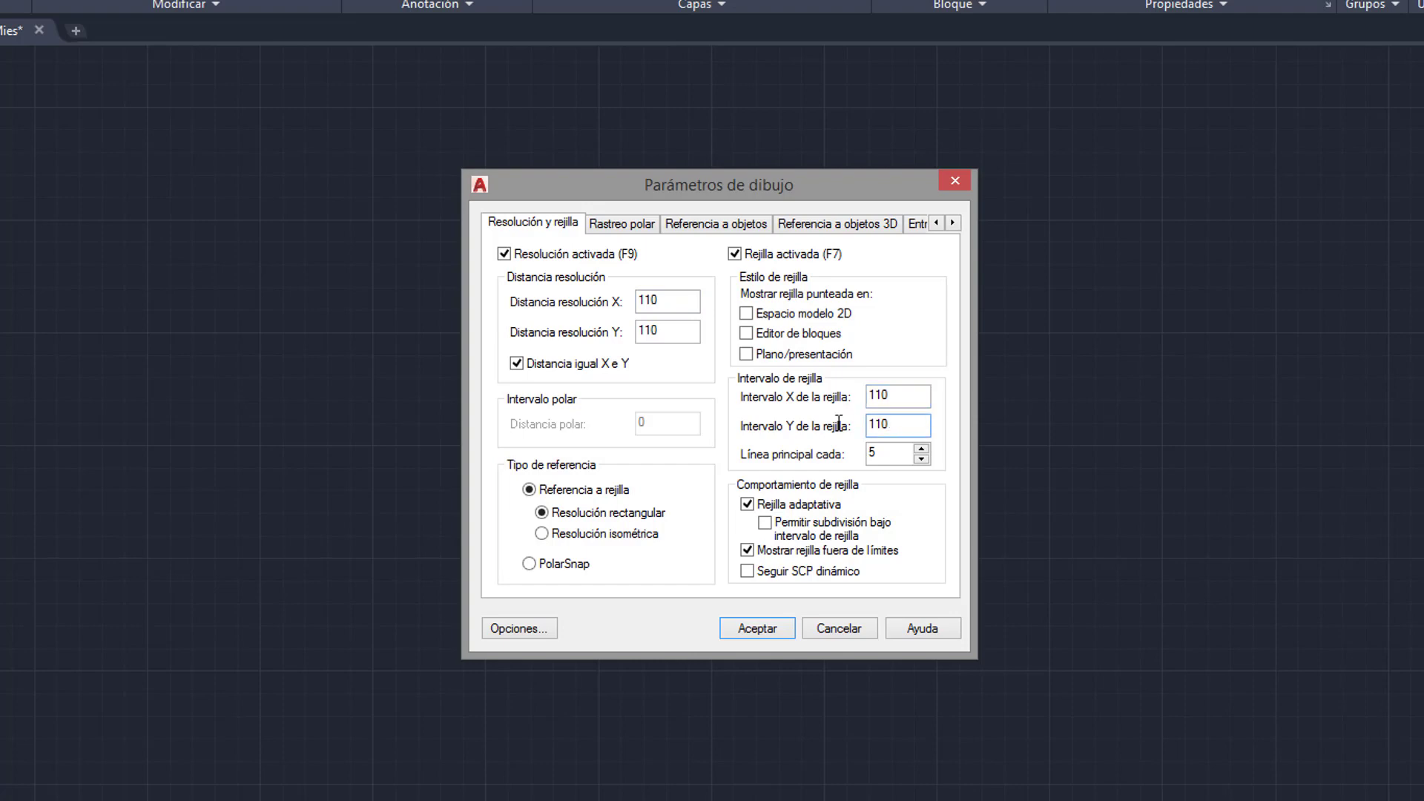
- Edit the grid's major line frequency and apply the drafting settings
click(889, 455)
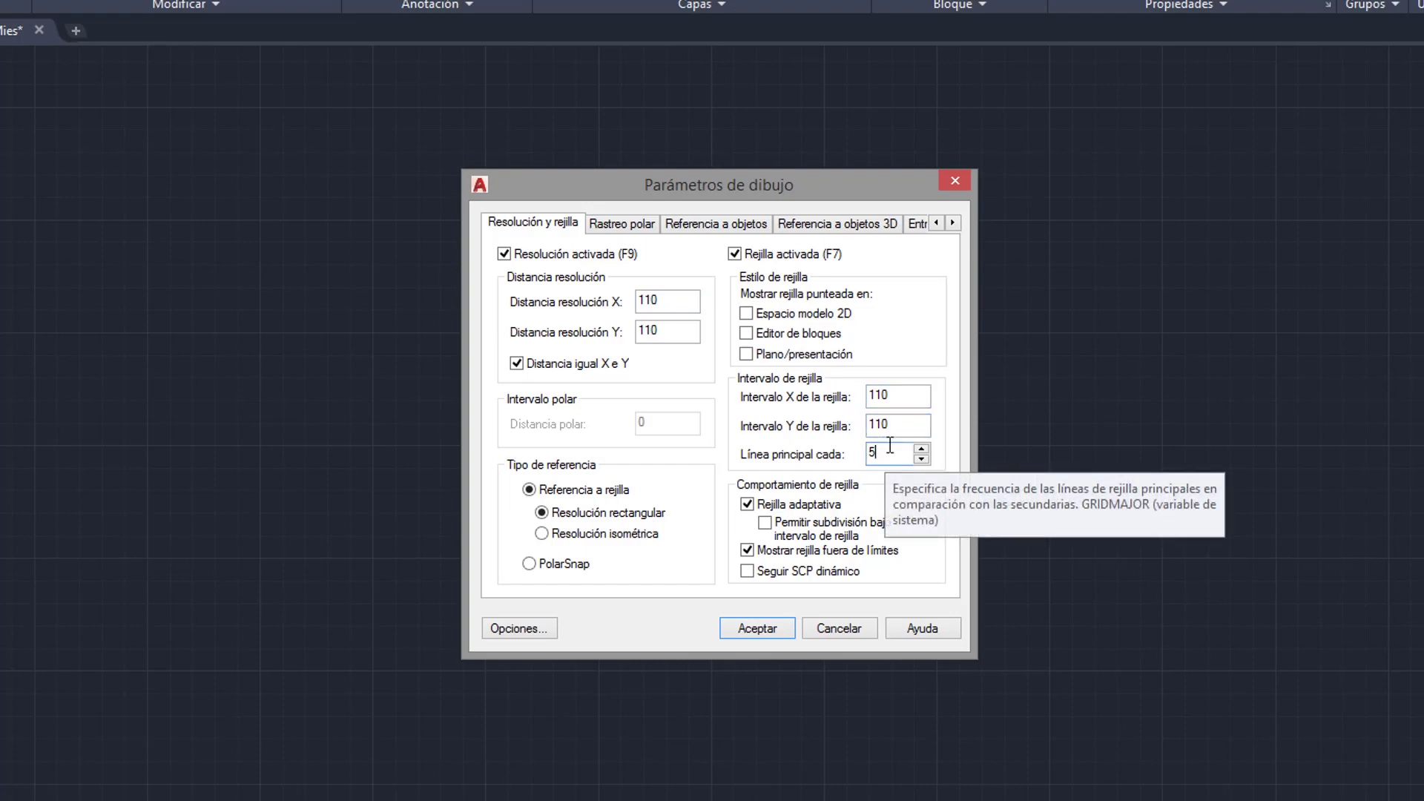
drag(810, 194, 503, 145)
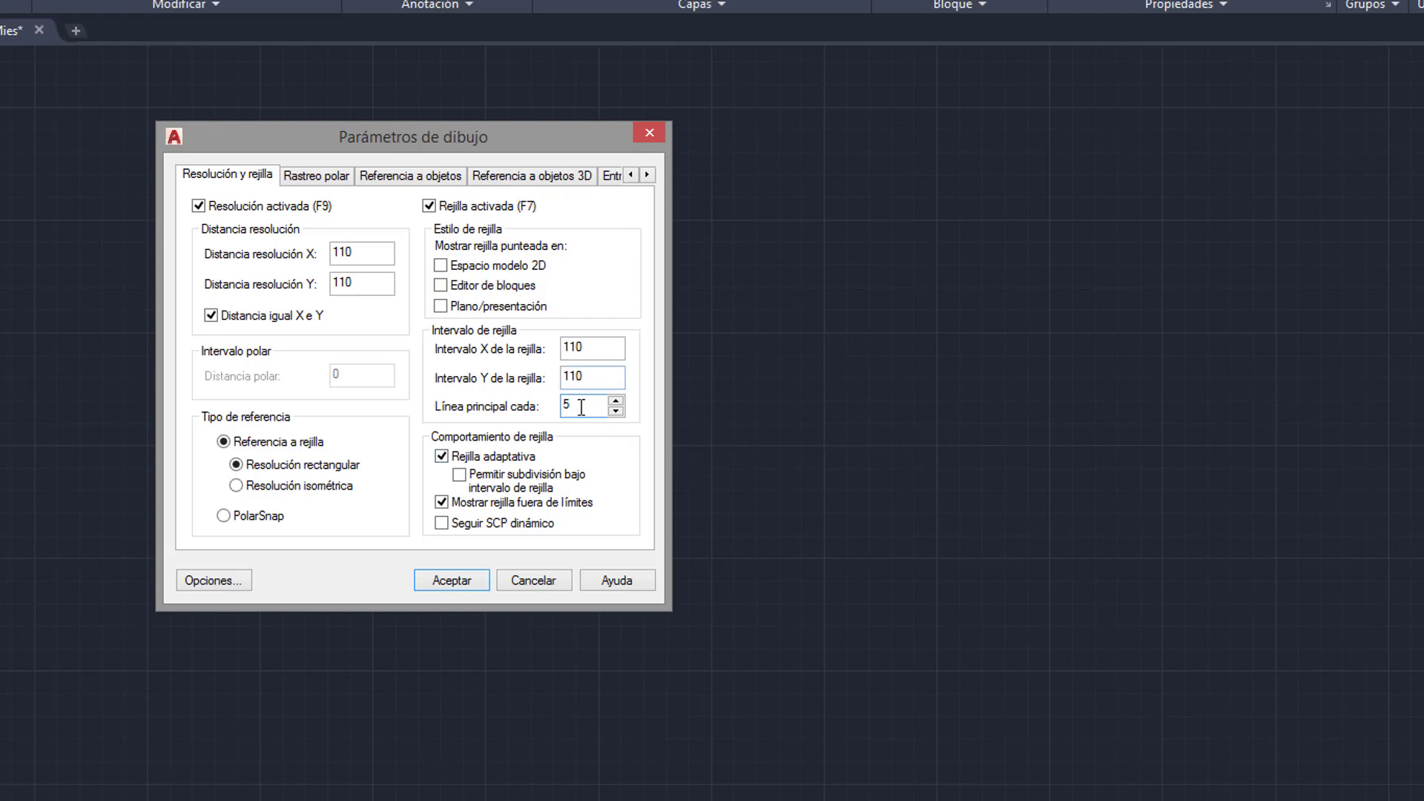
drag(582, 407, 539, 408)
click(615, 380)
key(Return)
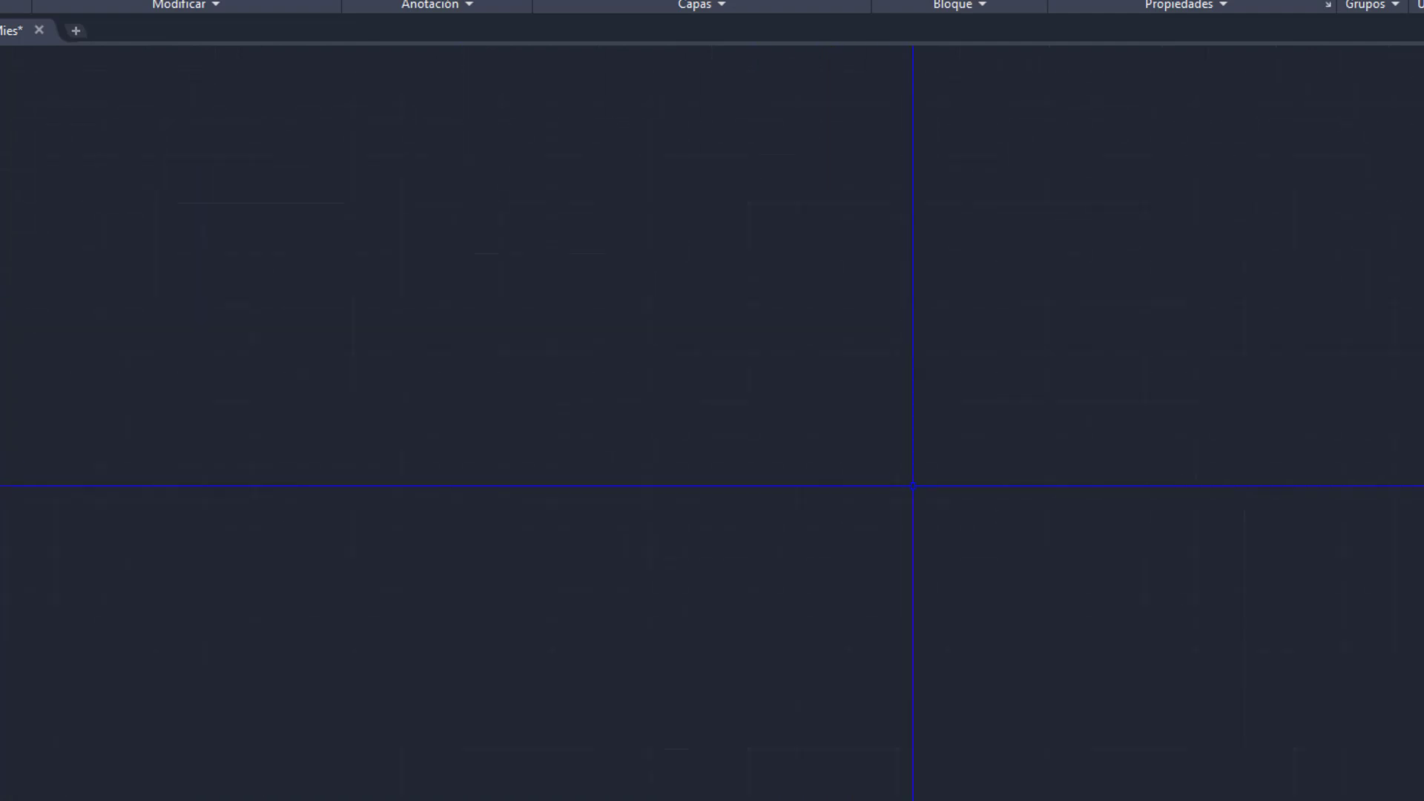
- Start a trial line on the new grid to test the cursor's snap jumps, and cancel it
text(l)
key(Return)
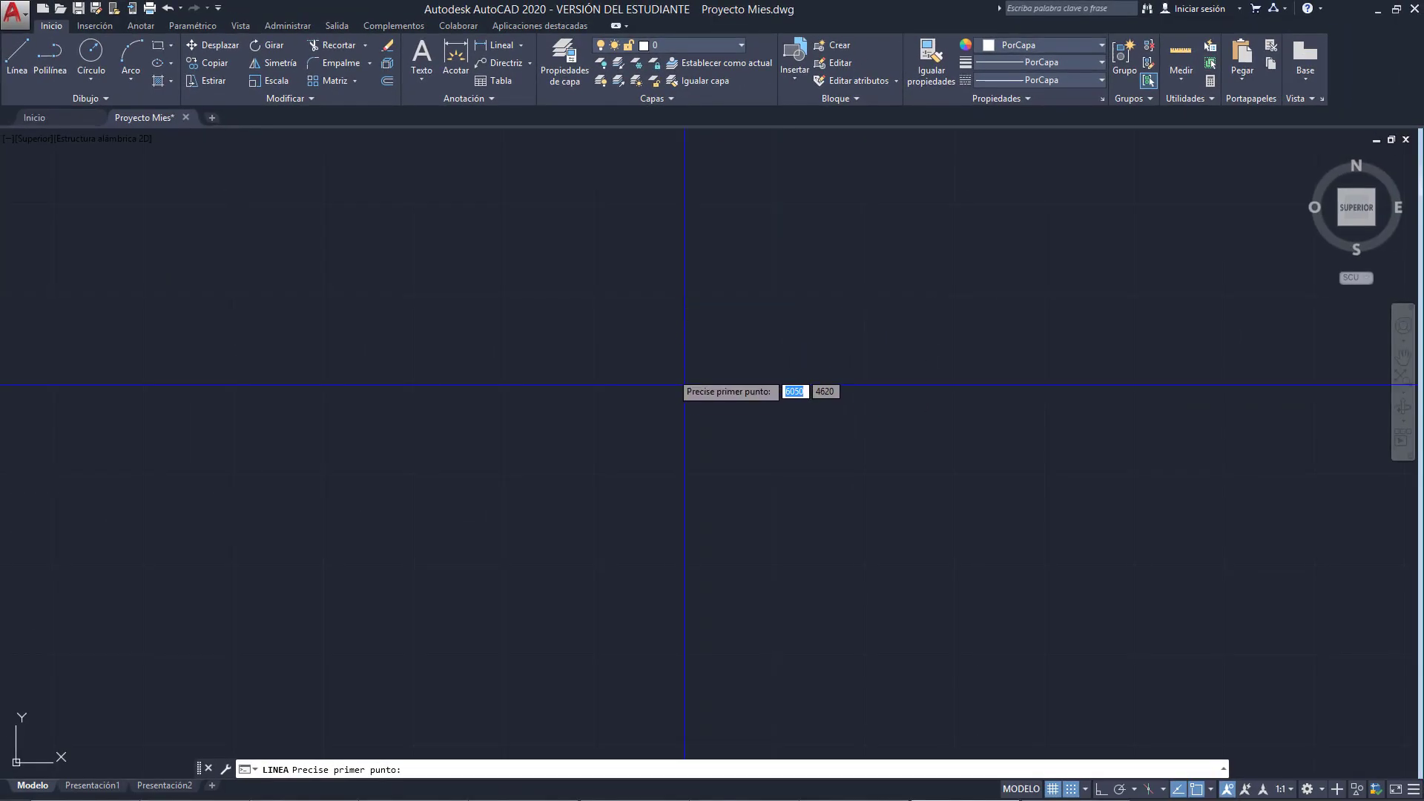
click(684, 384)
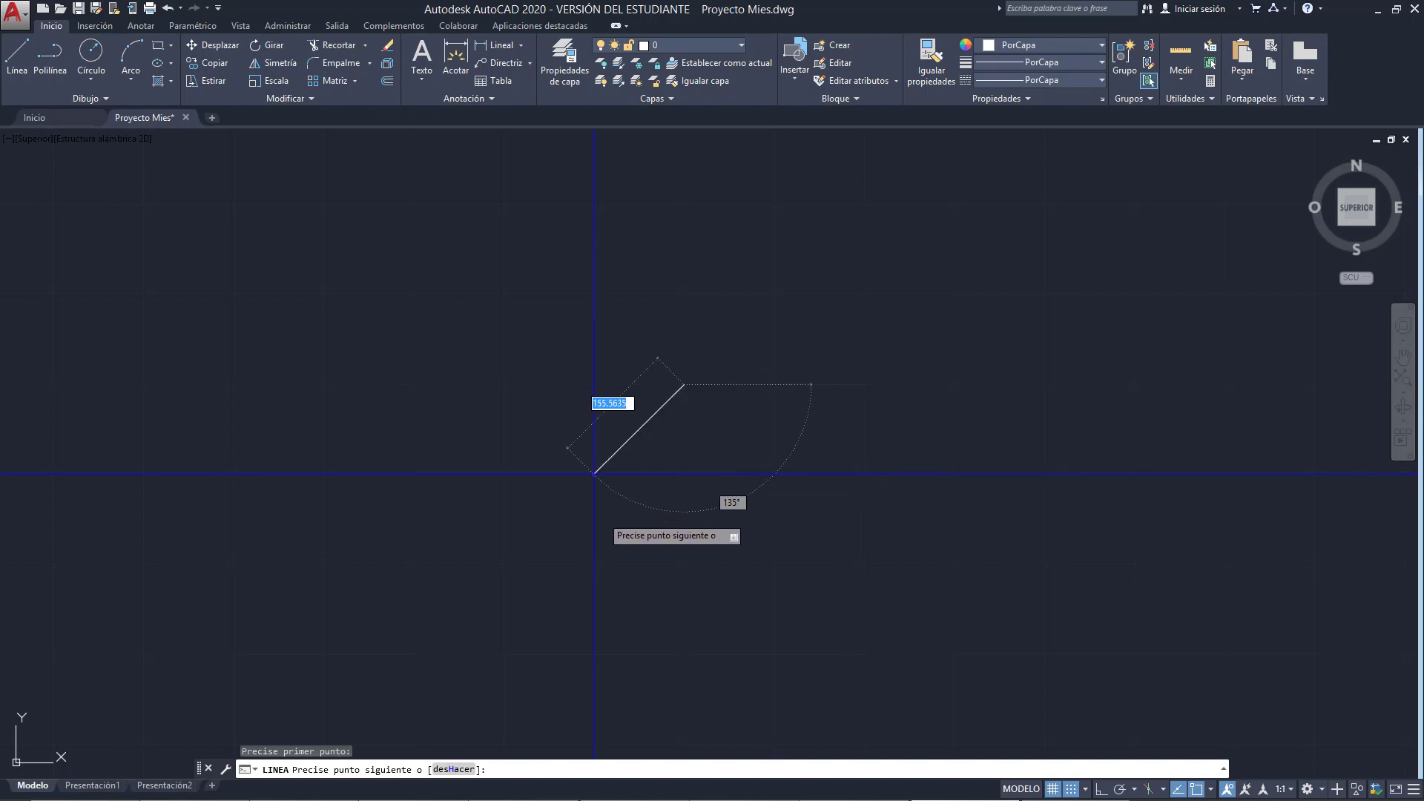
key(Escape)
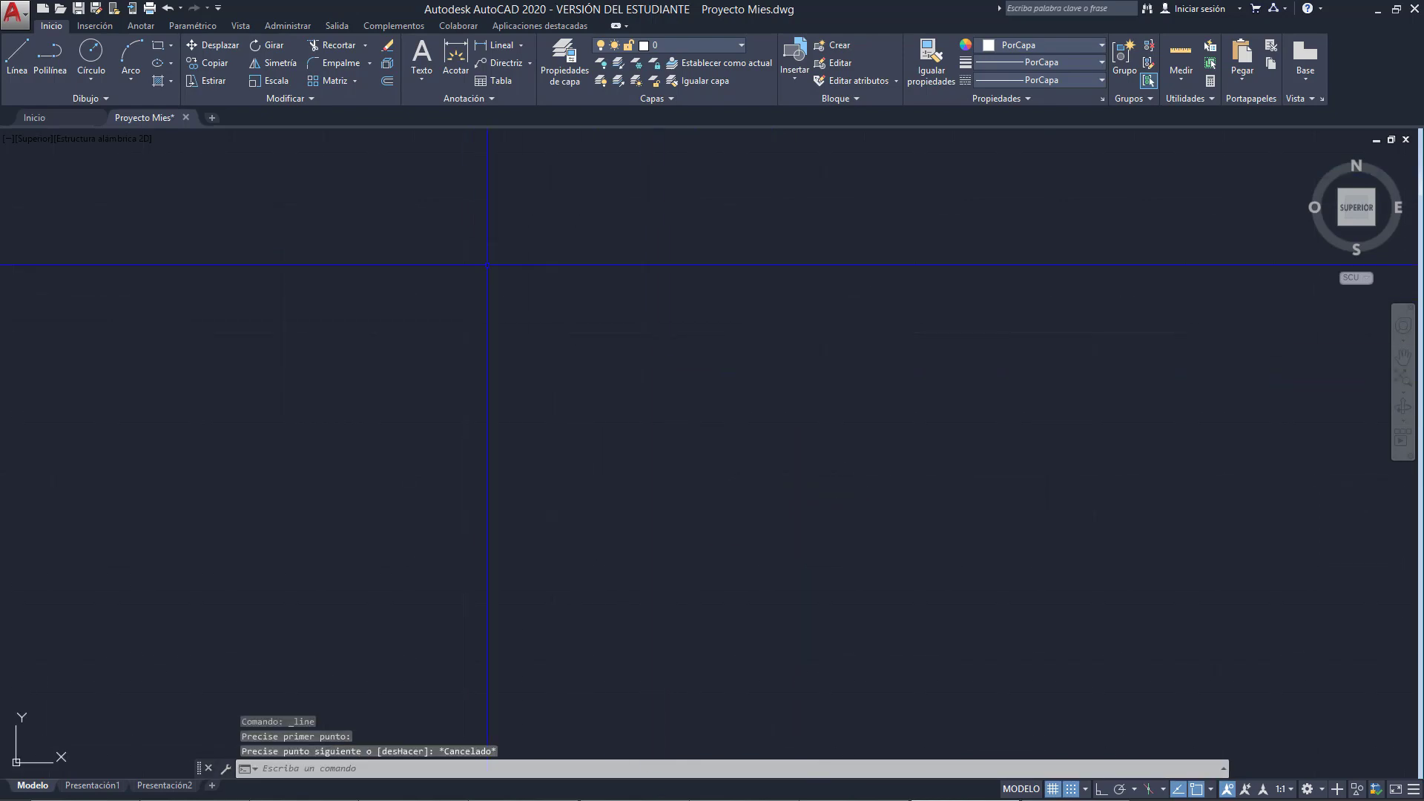
- Set the crosshair size to 20 in the display options and accept the change
text(opciones)
key(Return)
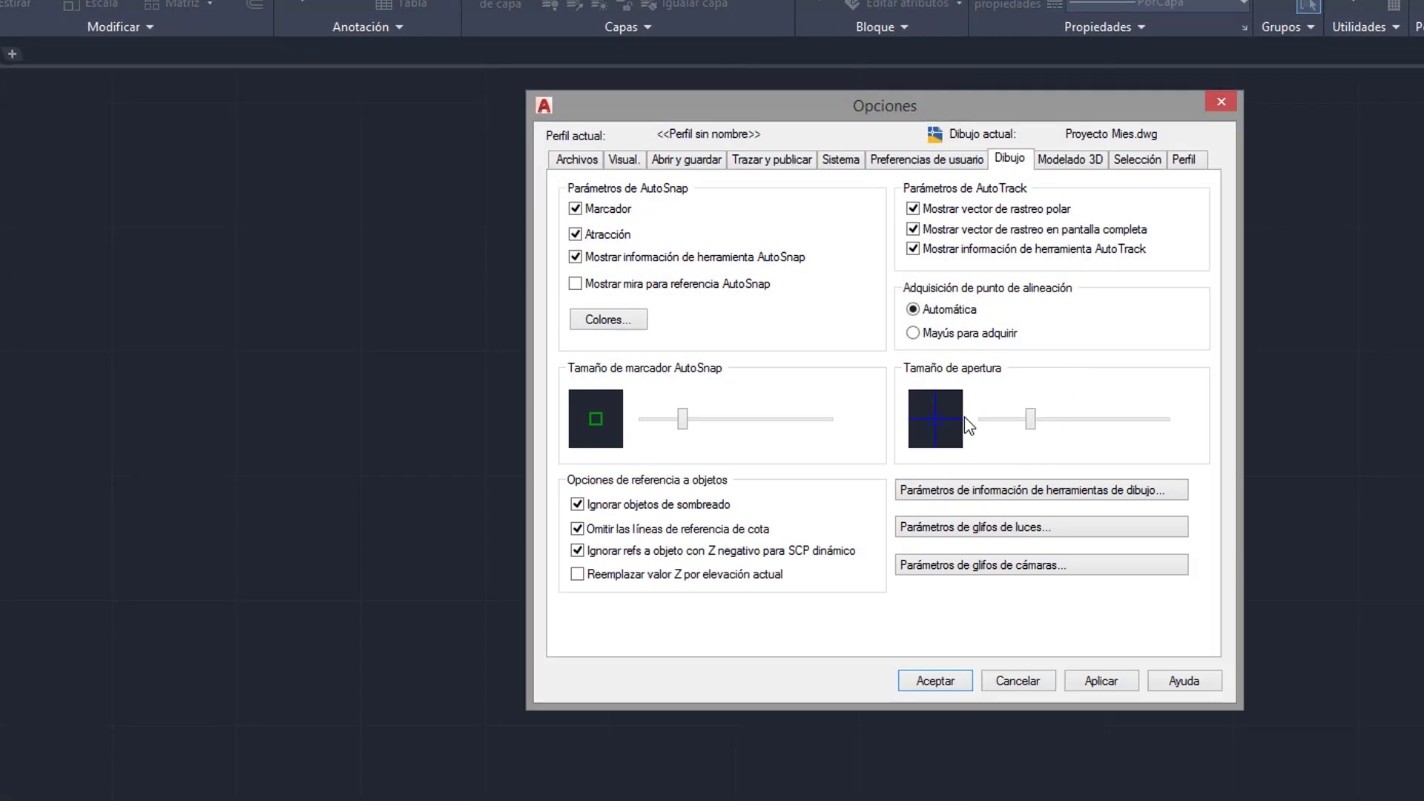
click(623, 158)
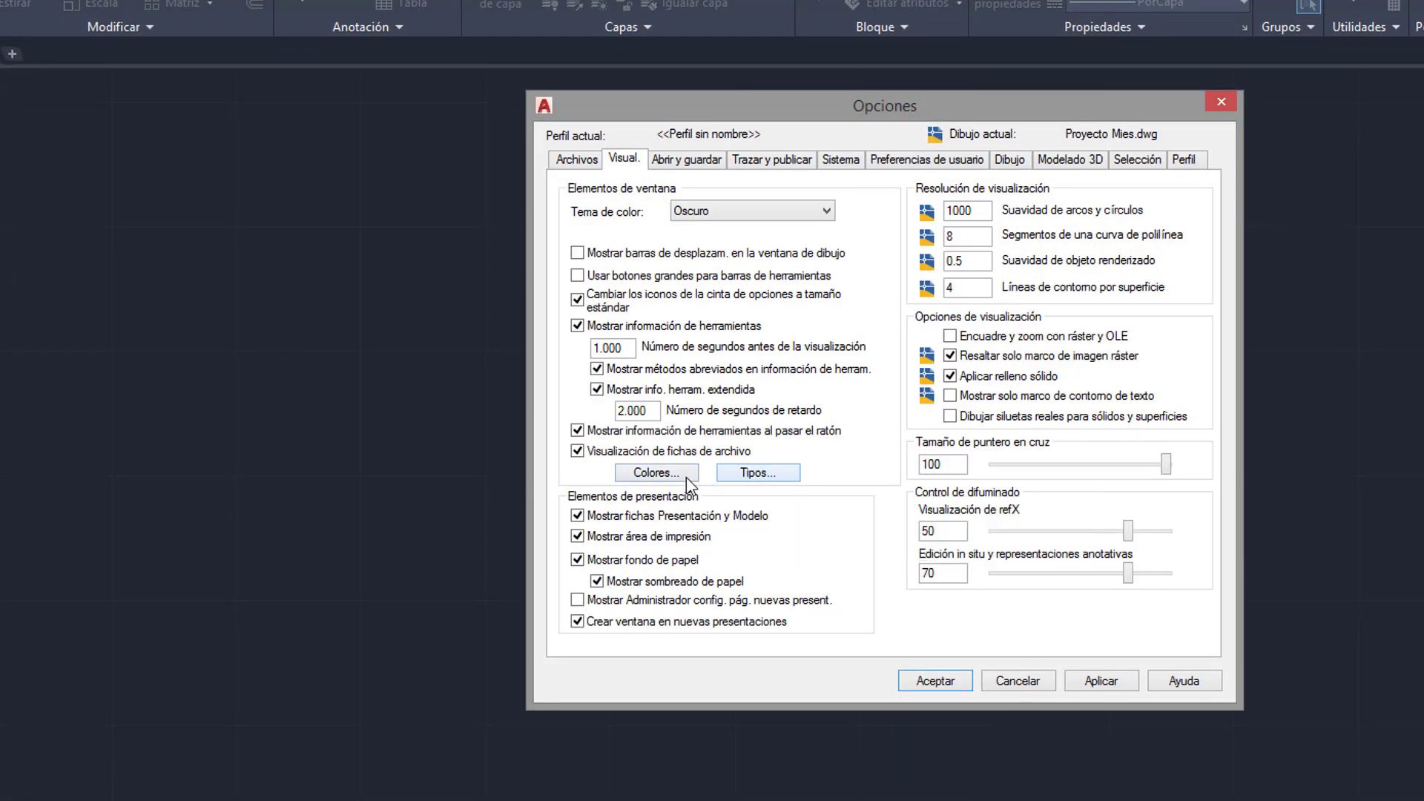
click(777, 479)
drag(963, 464, 894, 461)
text(20)
click(1095, 680)
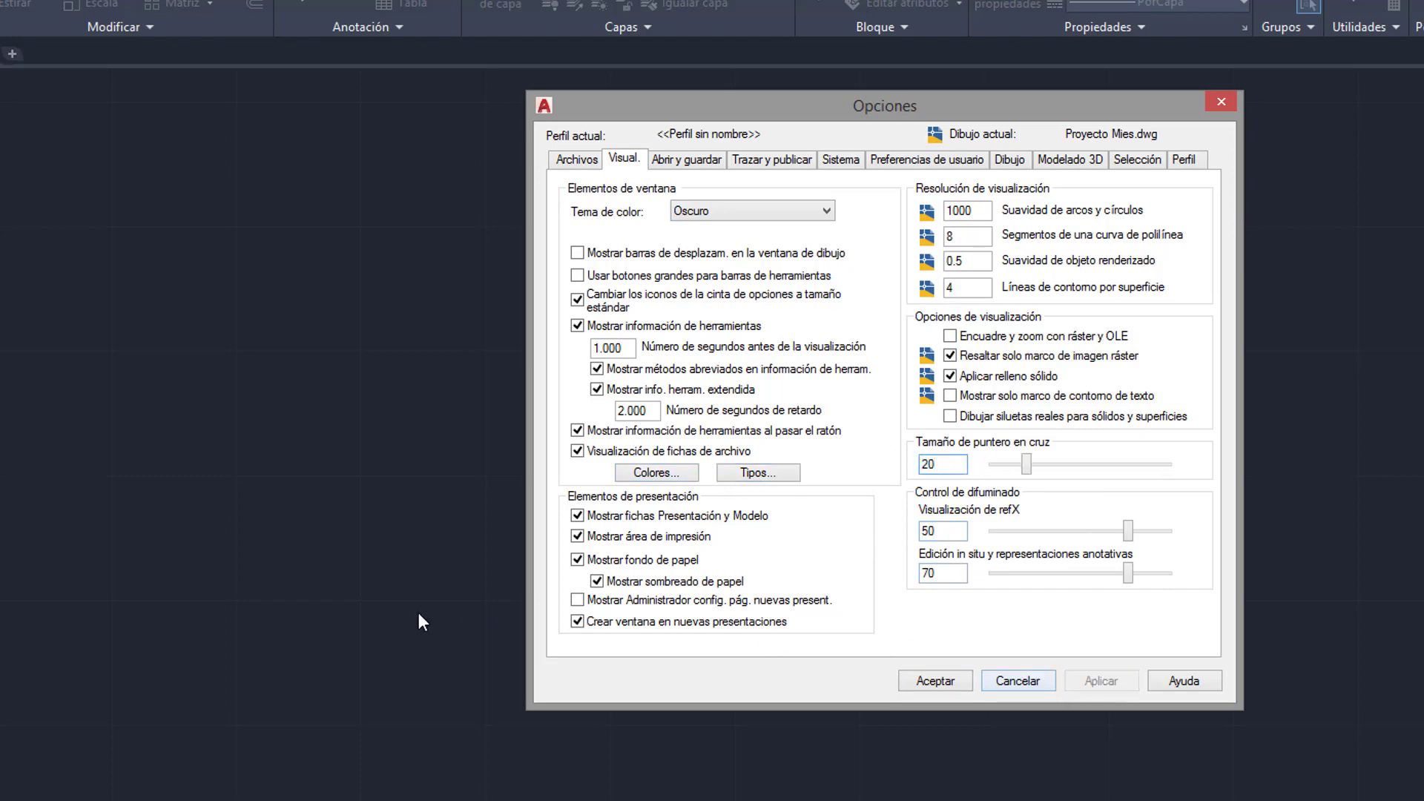
click(963, 683)
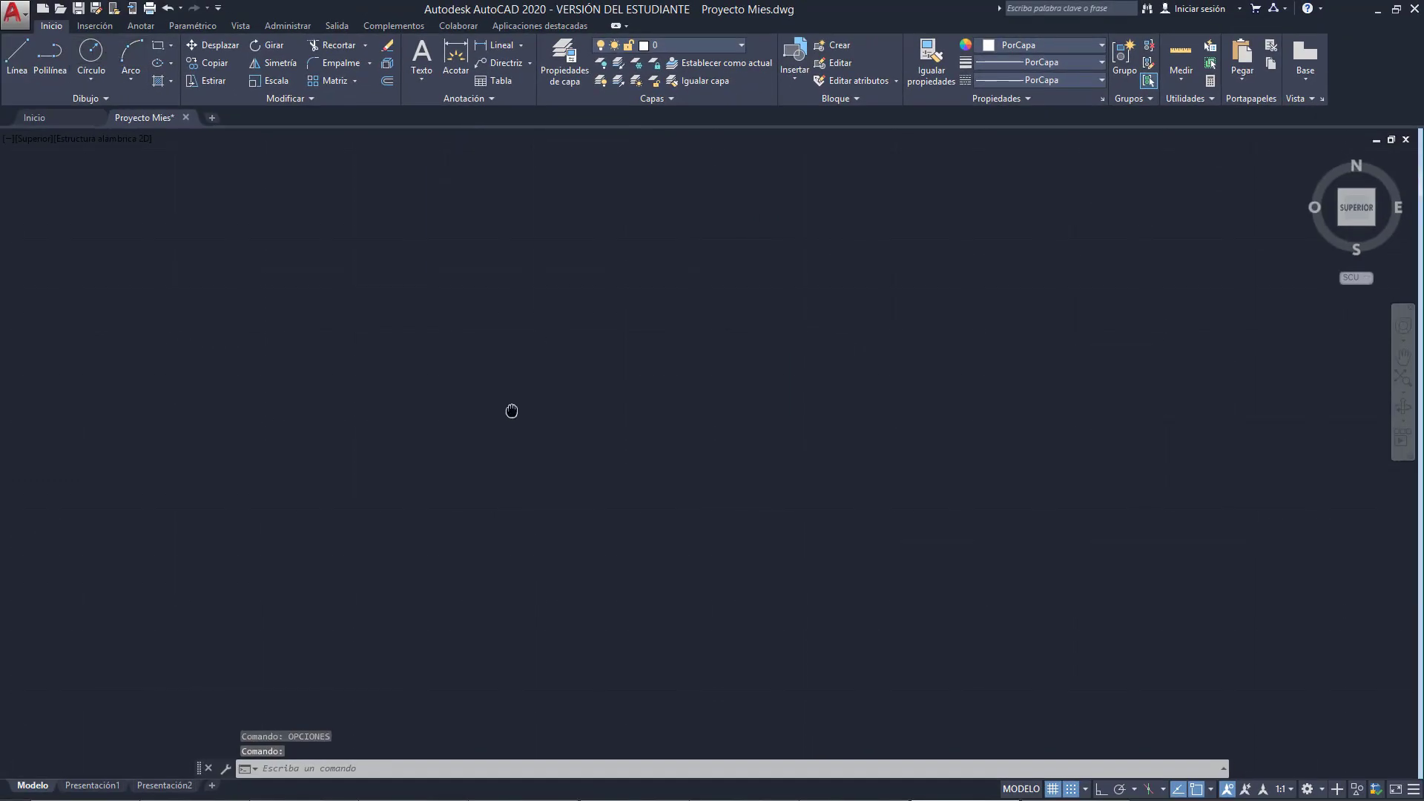
- Test a horizontal one-interval trial line of 110 with the shorter crosshair, and cancel it
click(16, 58)
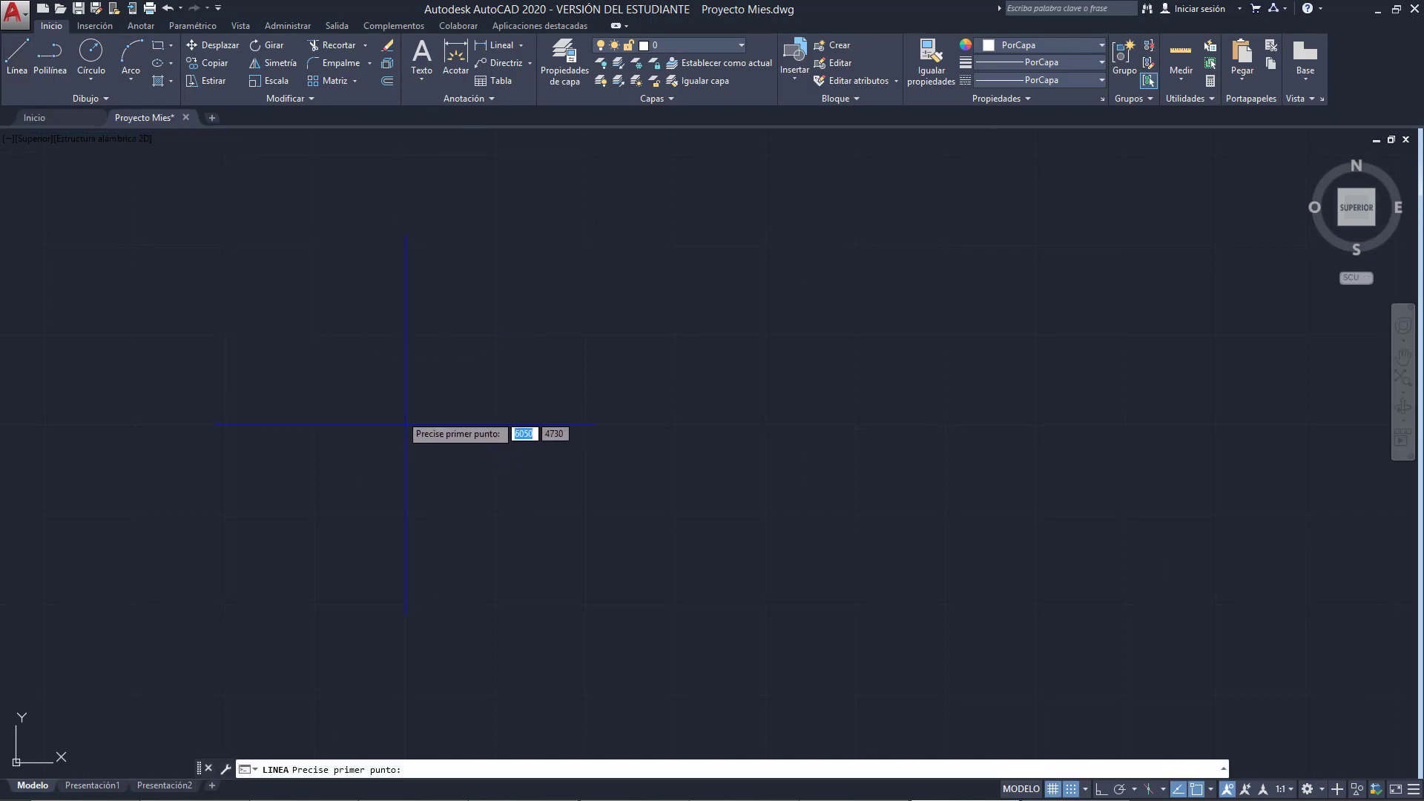
click(405, 425)
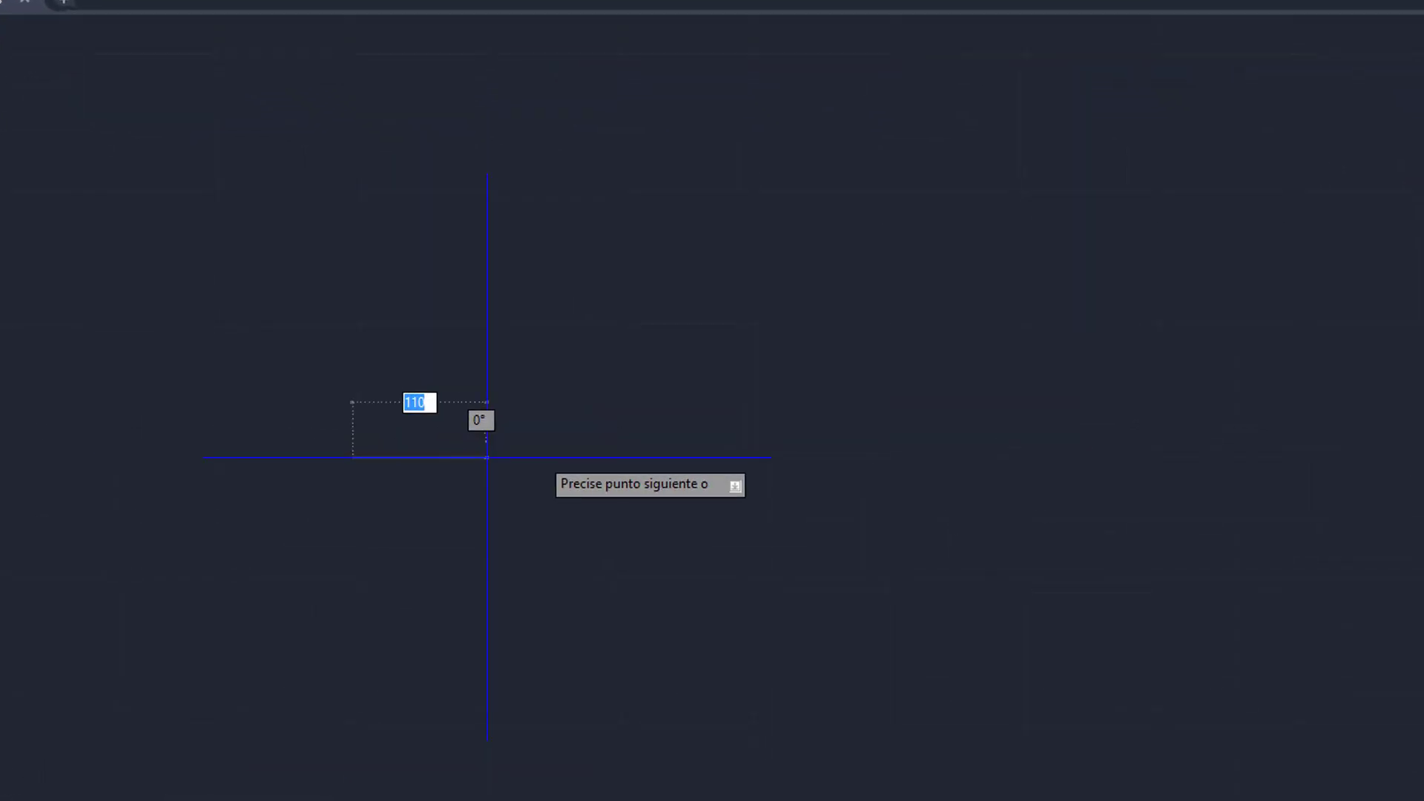
key(Escape)
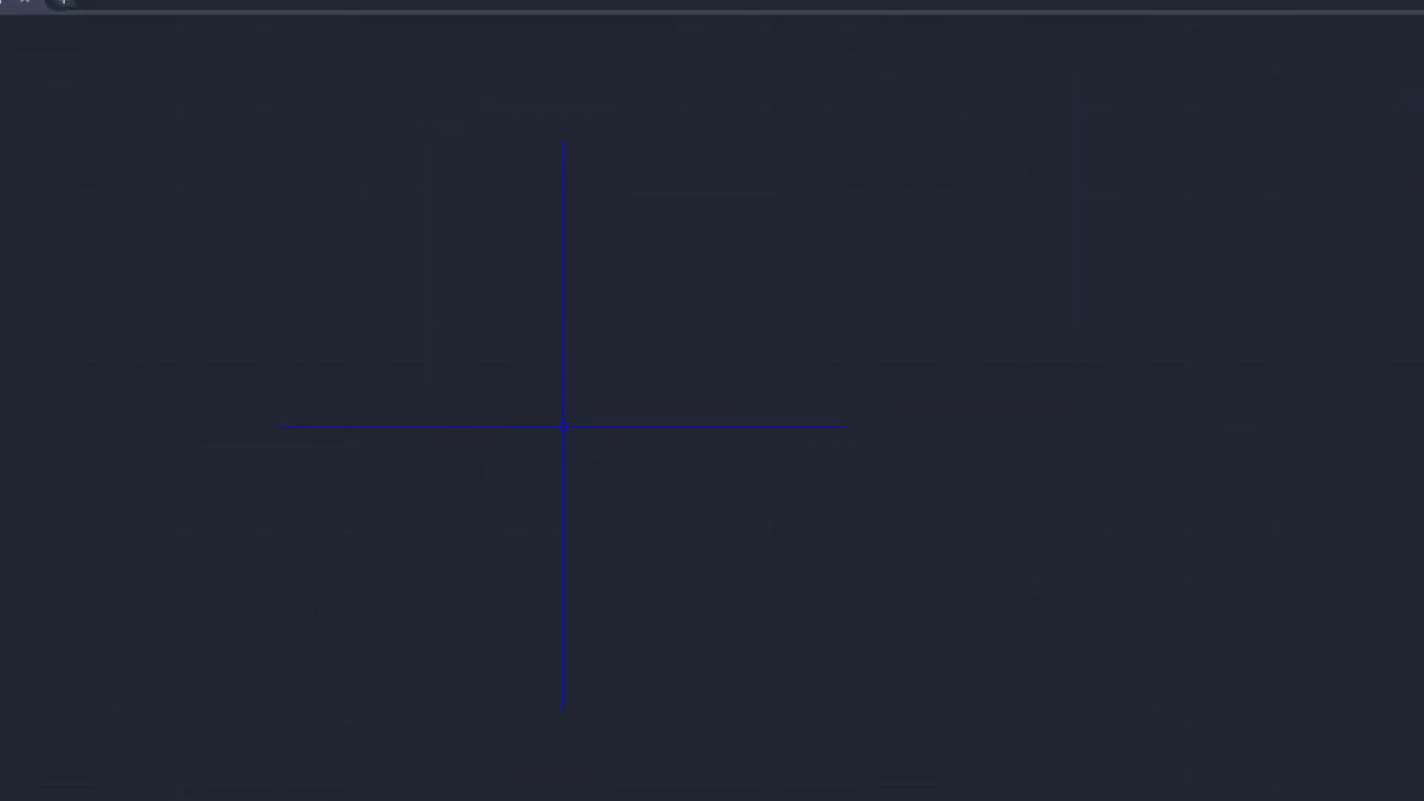
- Switch to the pavilion floor plan PDF in Acrobat Reader and examine how the walls align with the paving grid
key(alt+Tab)
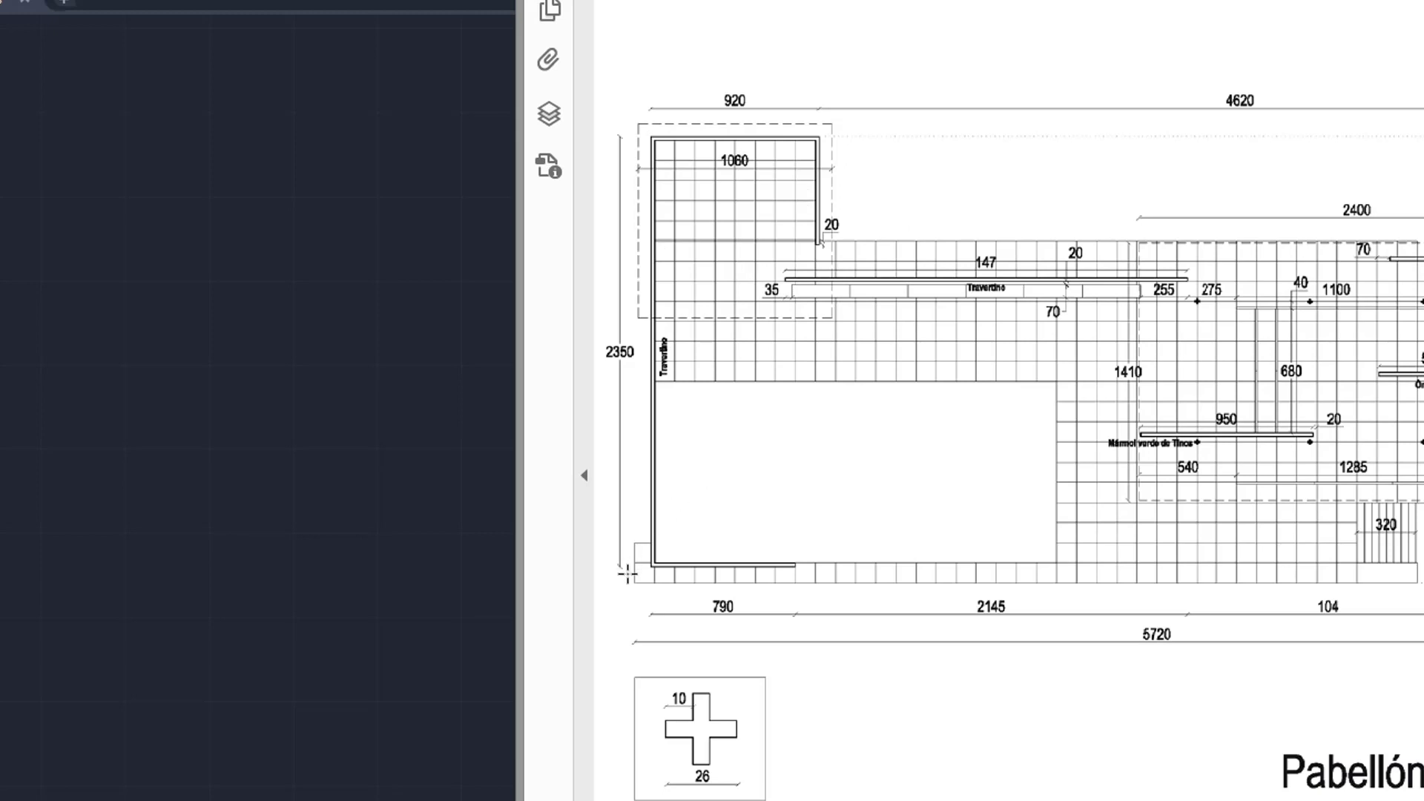
ctrl+scroll(631, 577, up, 5)
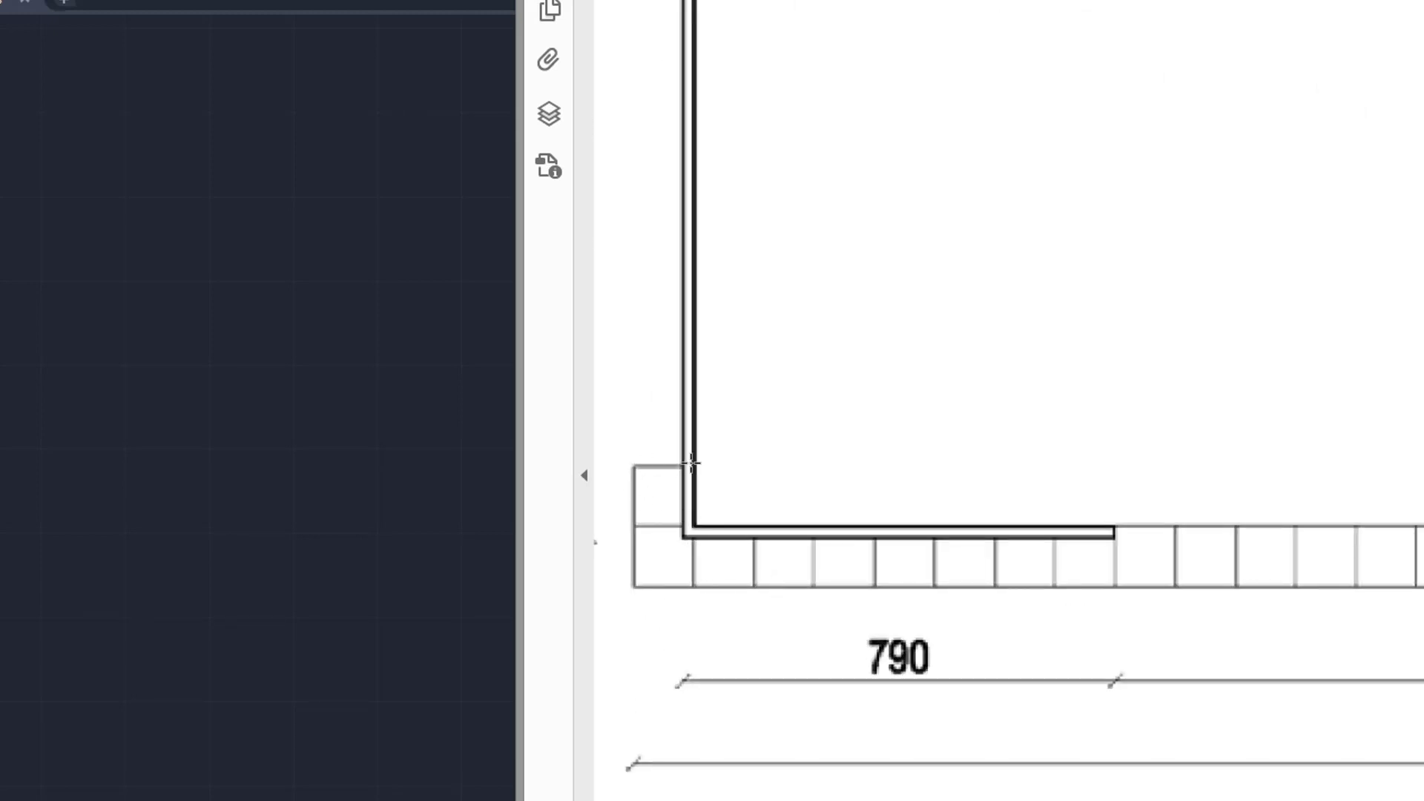
scroll(763, 47, up, 10)
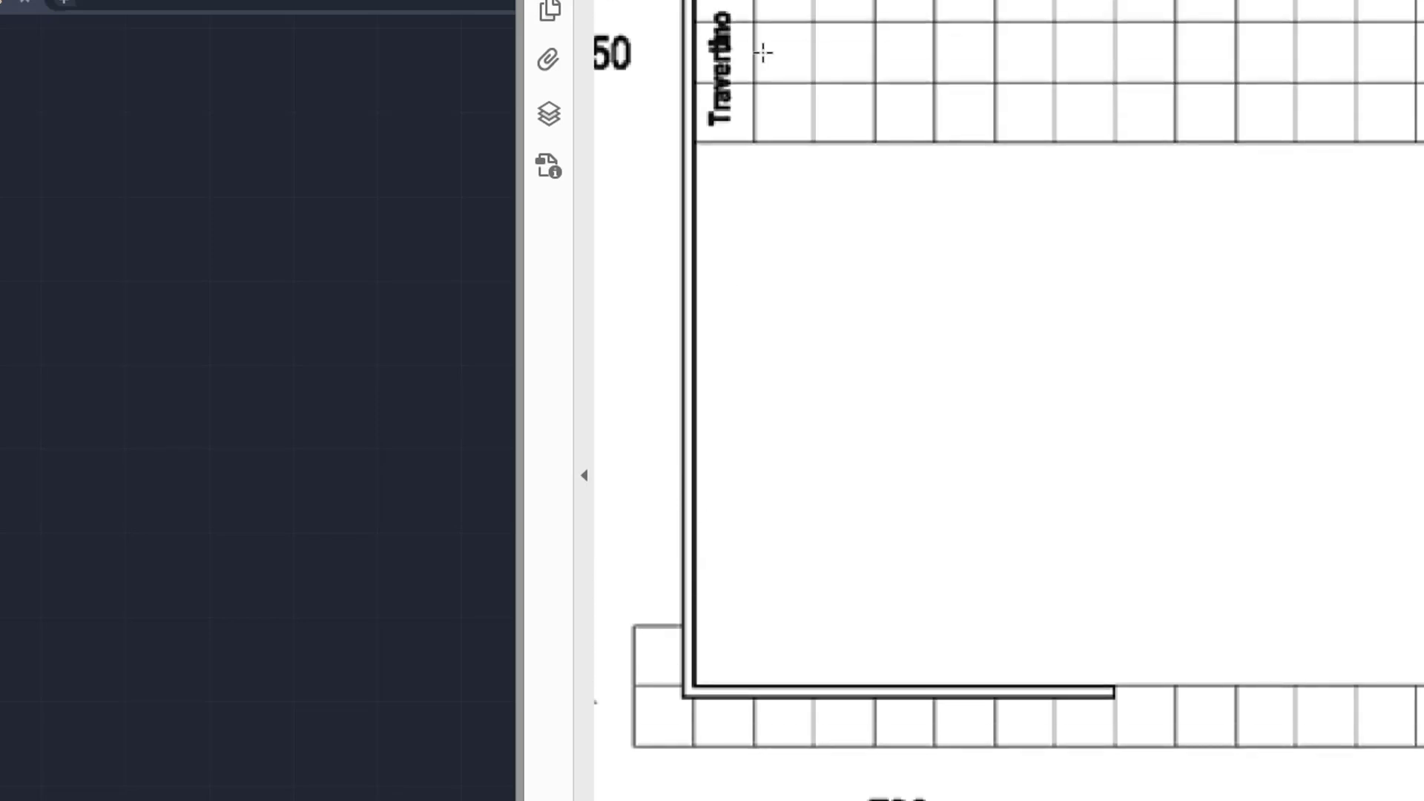
scroll(778, 277, up, 4)
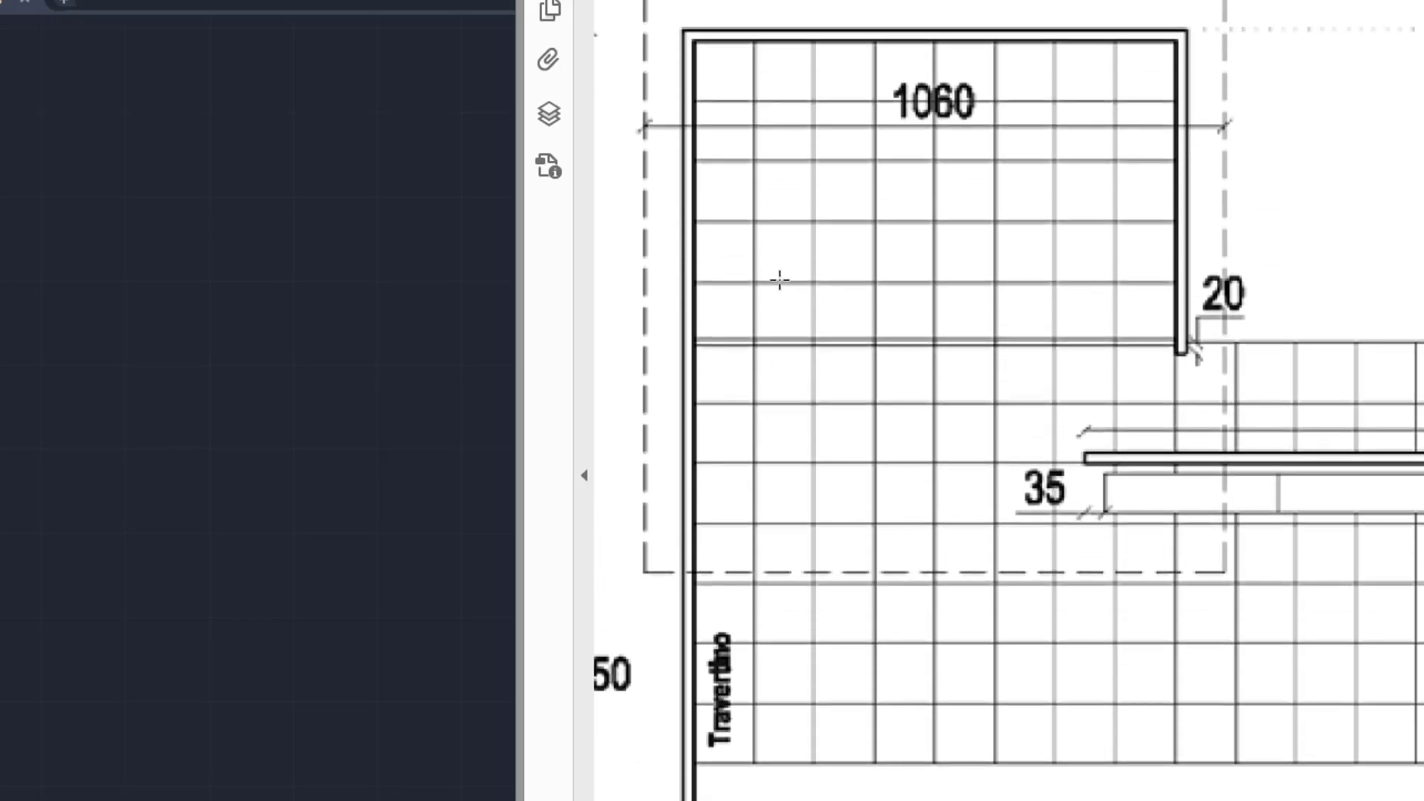
scroll(1339, 595, down, 8)
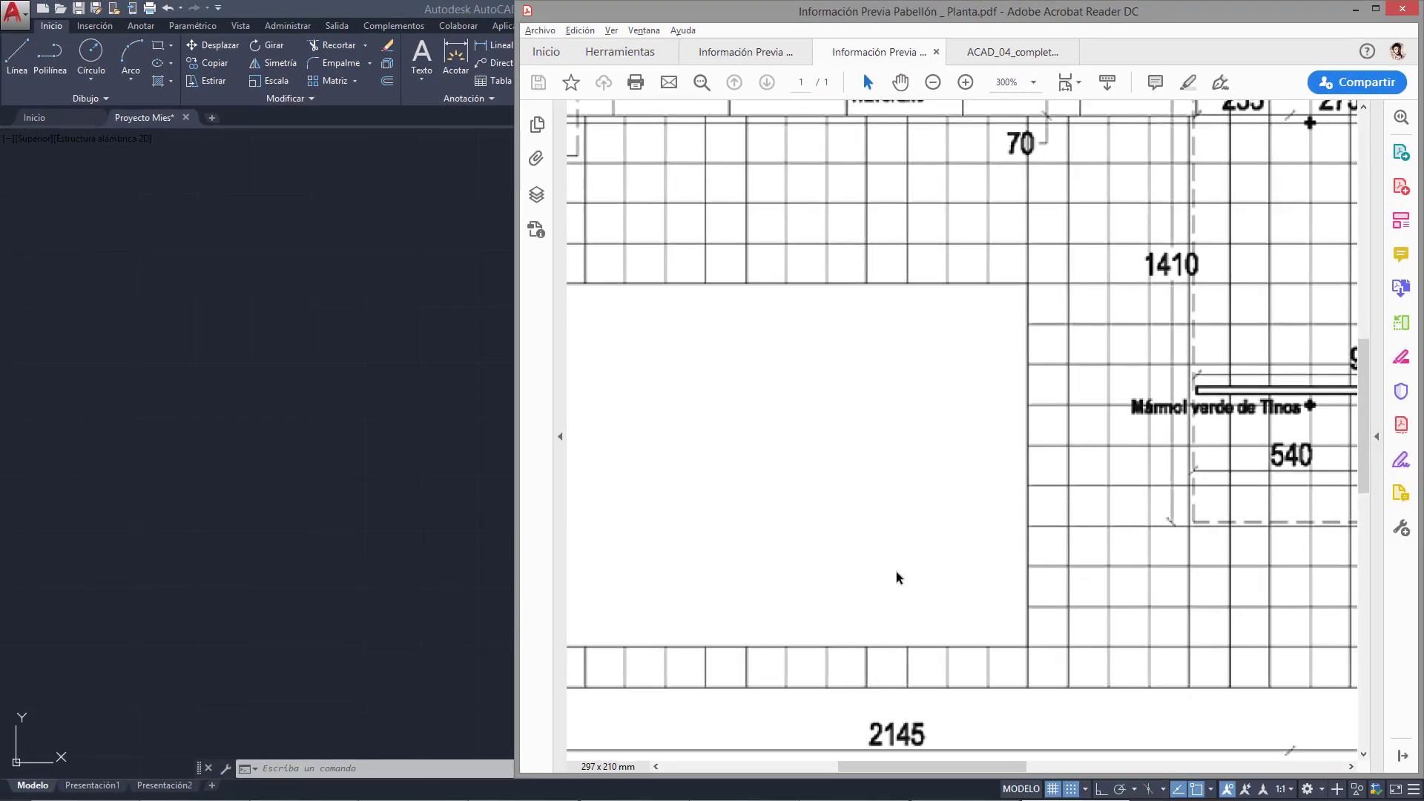
ctrl+scroll(898, 578, down, 2)
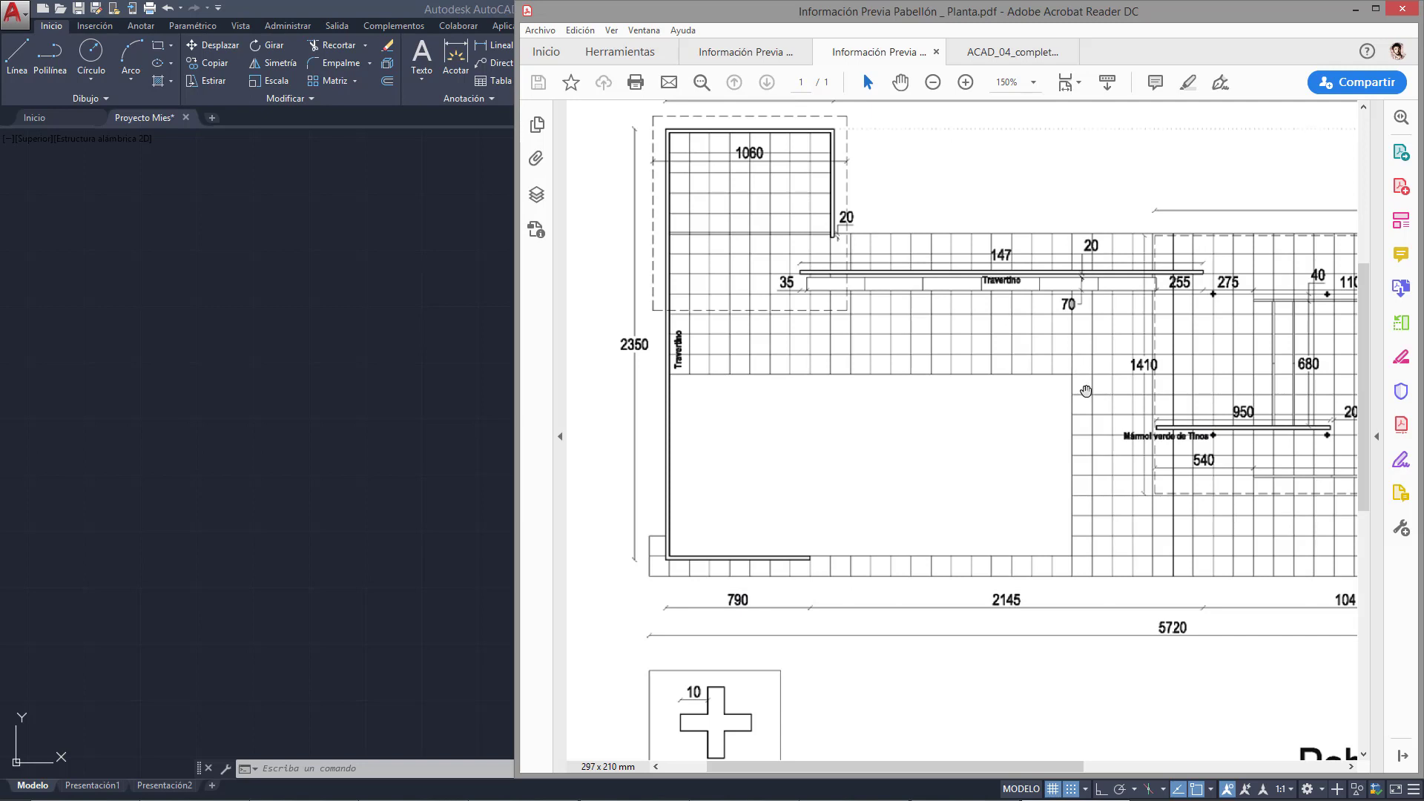
drag(1083, 391, 799, 408)
ctrl+scroll(798, 408, down, 2)
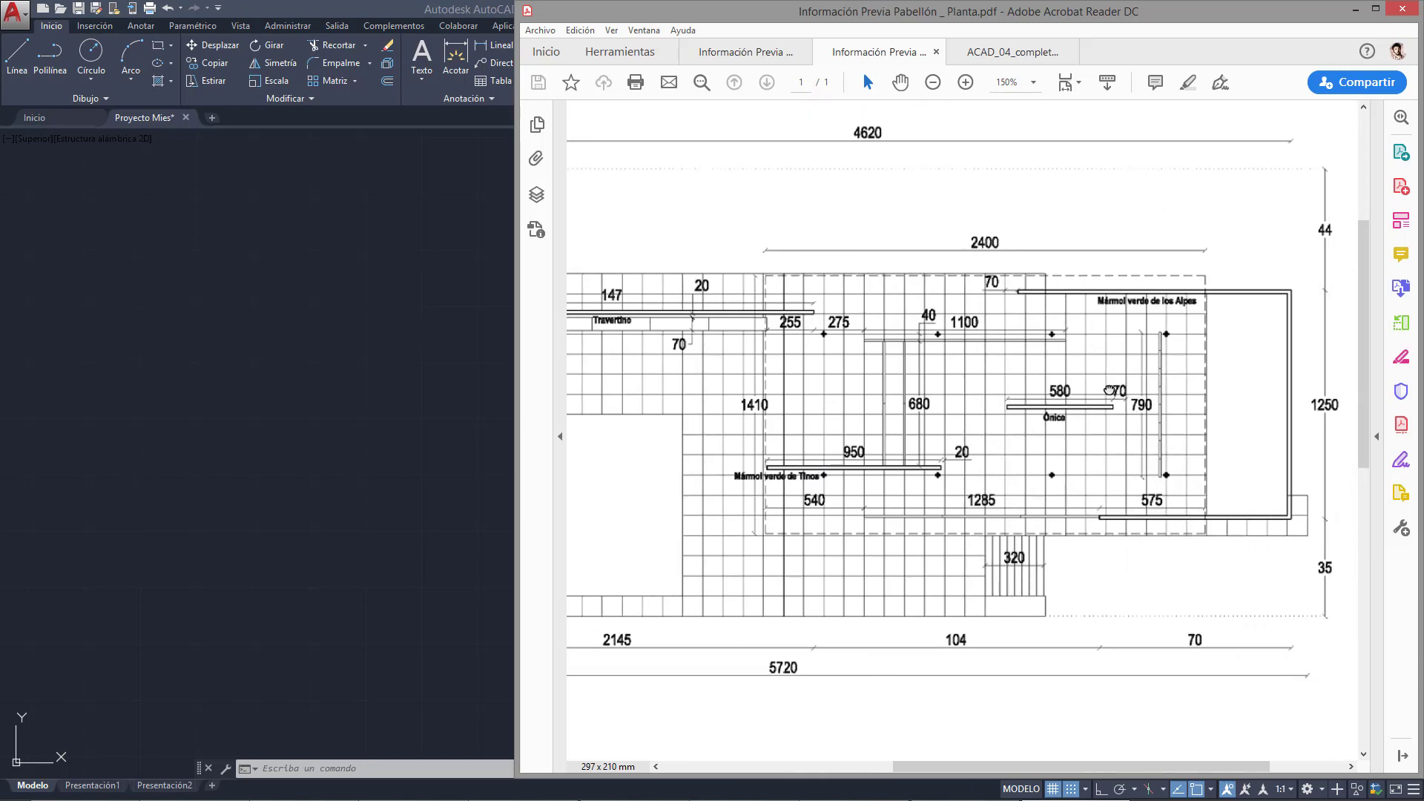
ctrl+scroll(1220, 329, up, 2)
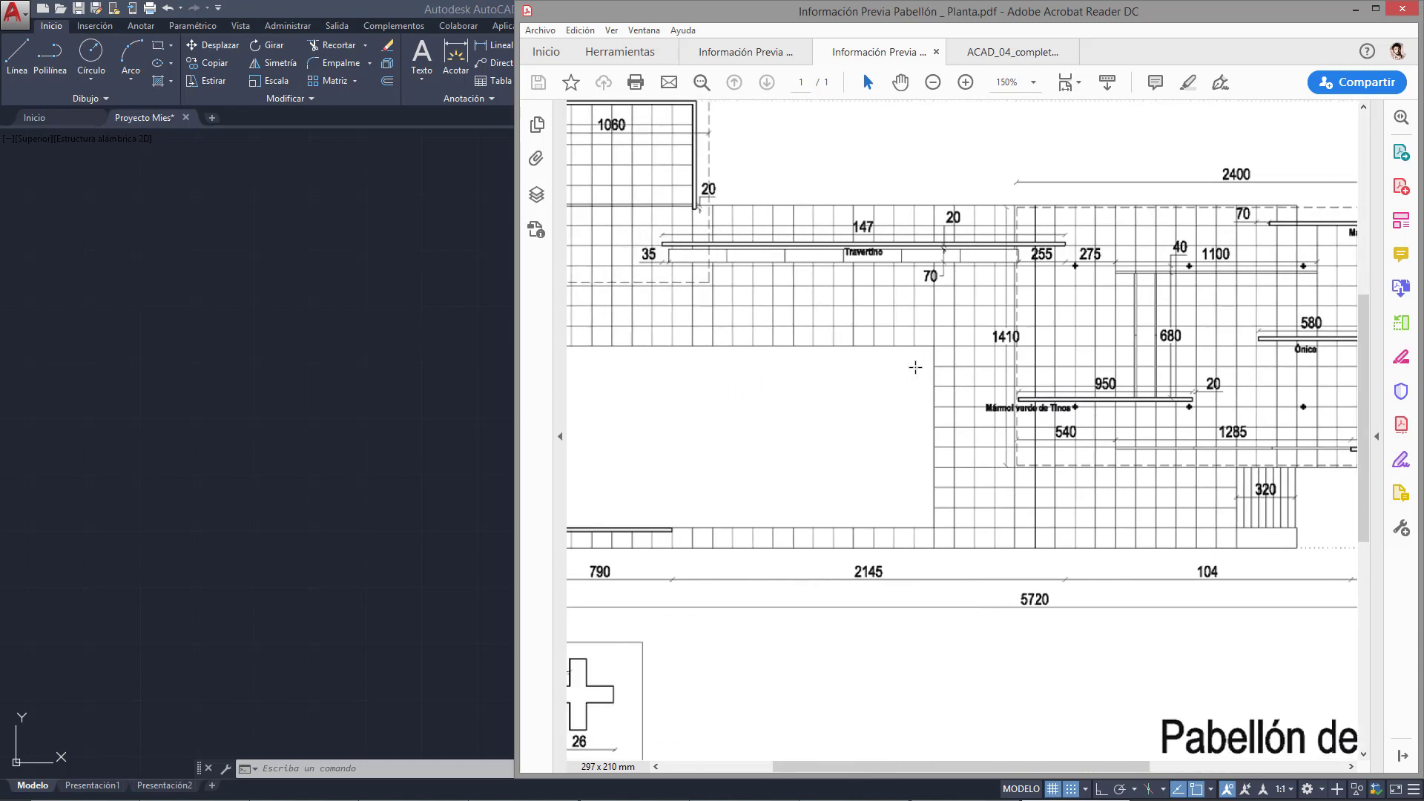
drag(903, 391, 1134, 378)
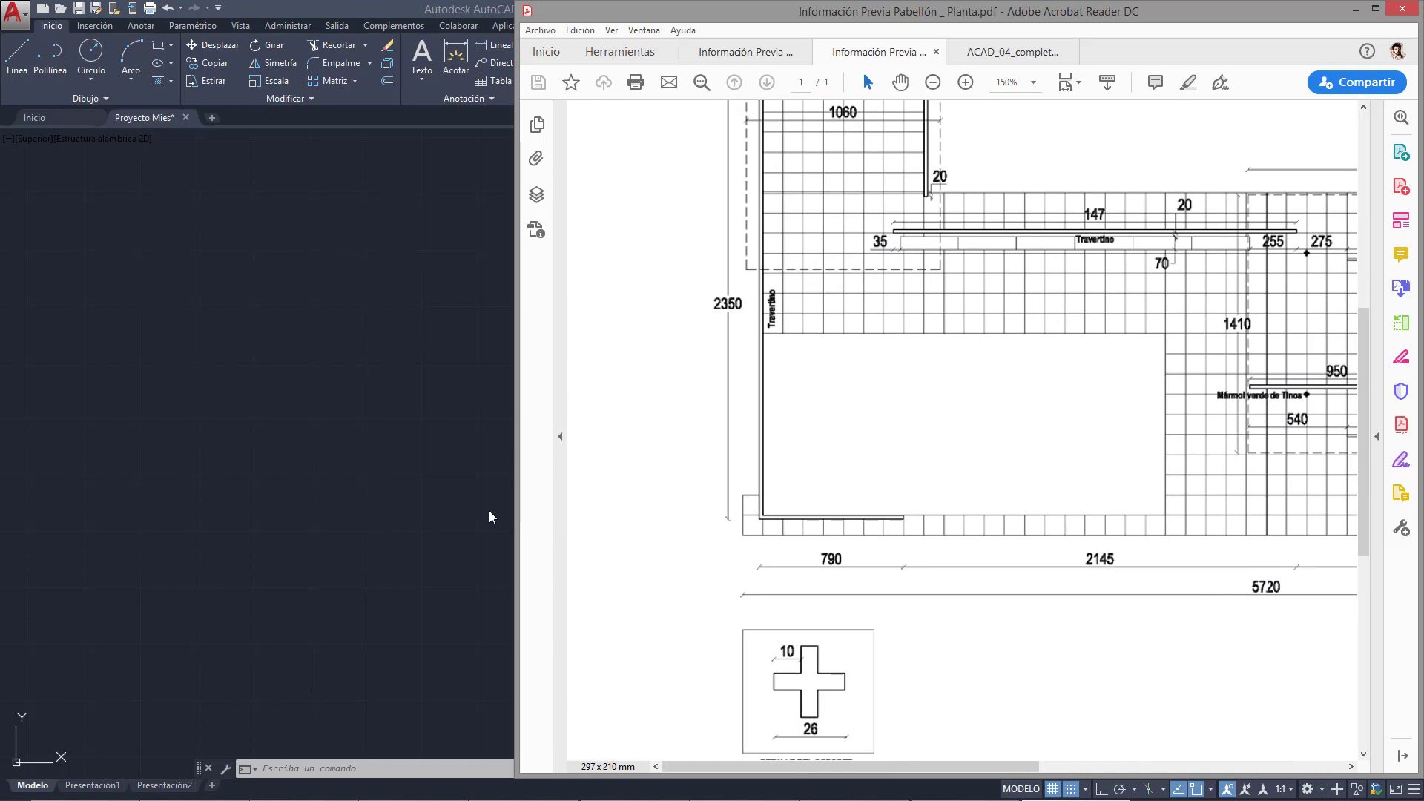
- Examine the plan's lower-left corner, where the travertine wall meets the paving tiles, and the dimensions around it
click(819, 526)
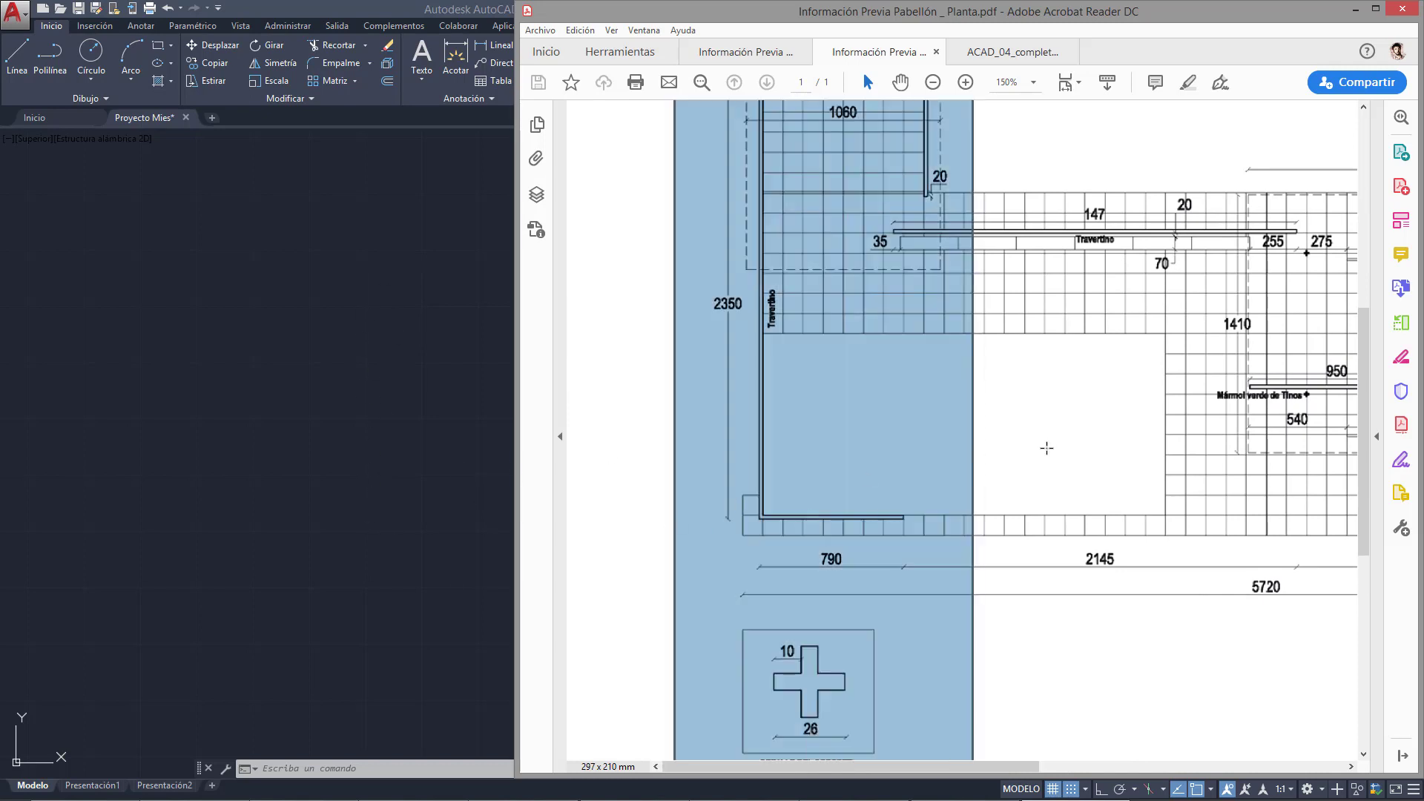
click(1046, 448)
click(678, 479)
click(634, 484)
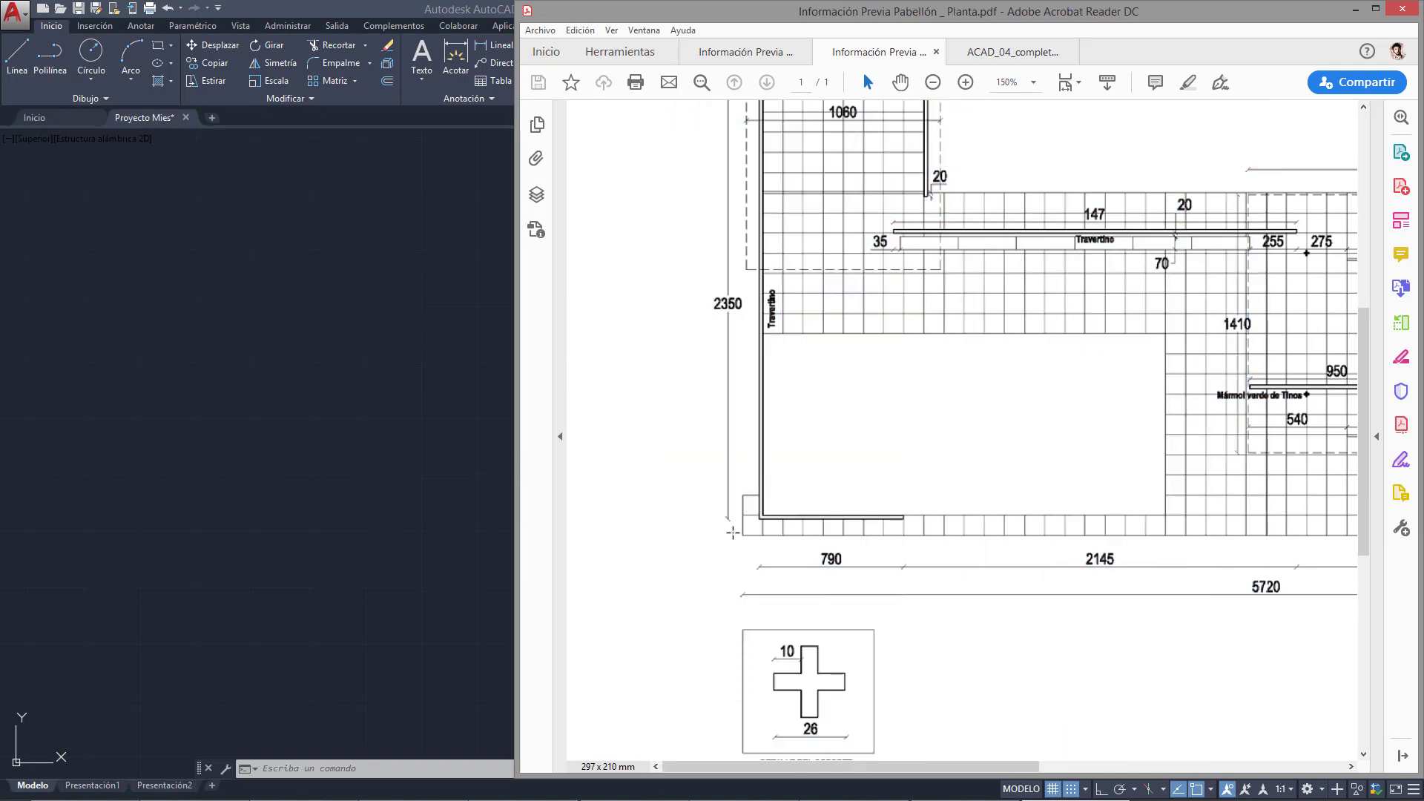
ctrl+scroll(741, 531, up, 2)
ctrl+scroll(741, 530, up, 1)
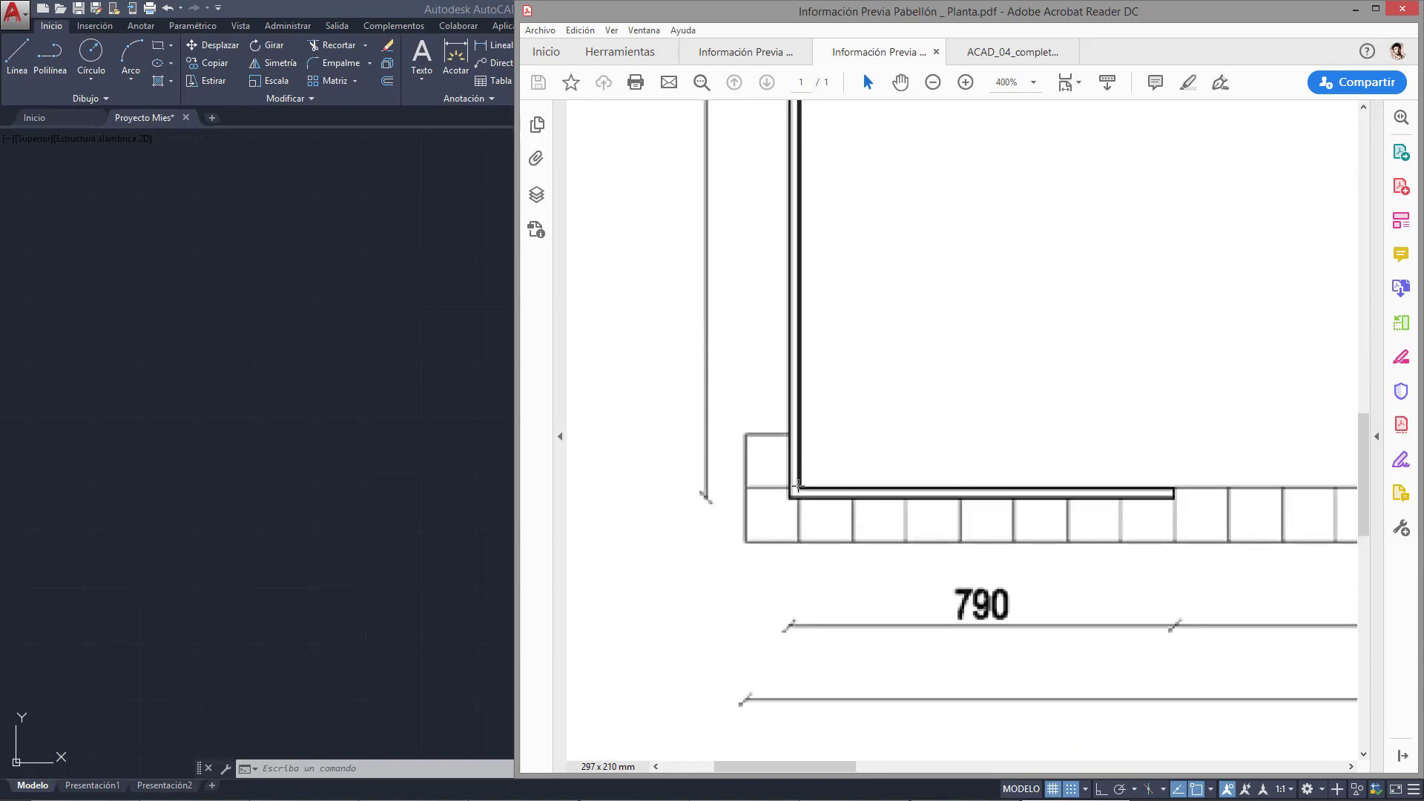
ctrl+scroll(753, 579, down, 2)
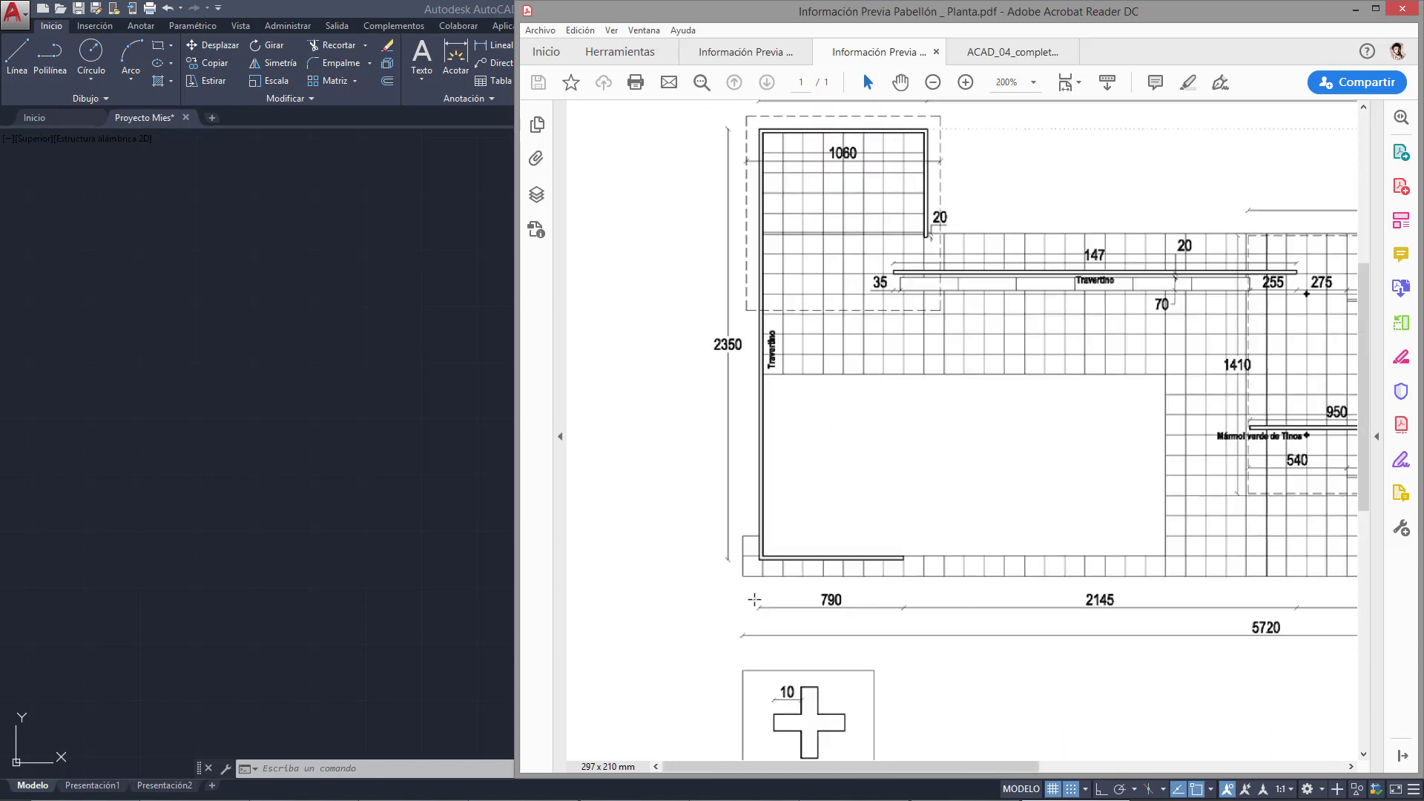
drag(753, 341, 643, 420)
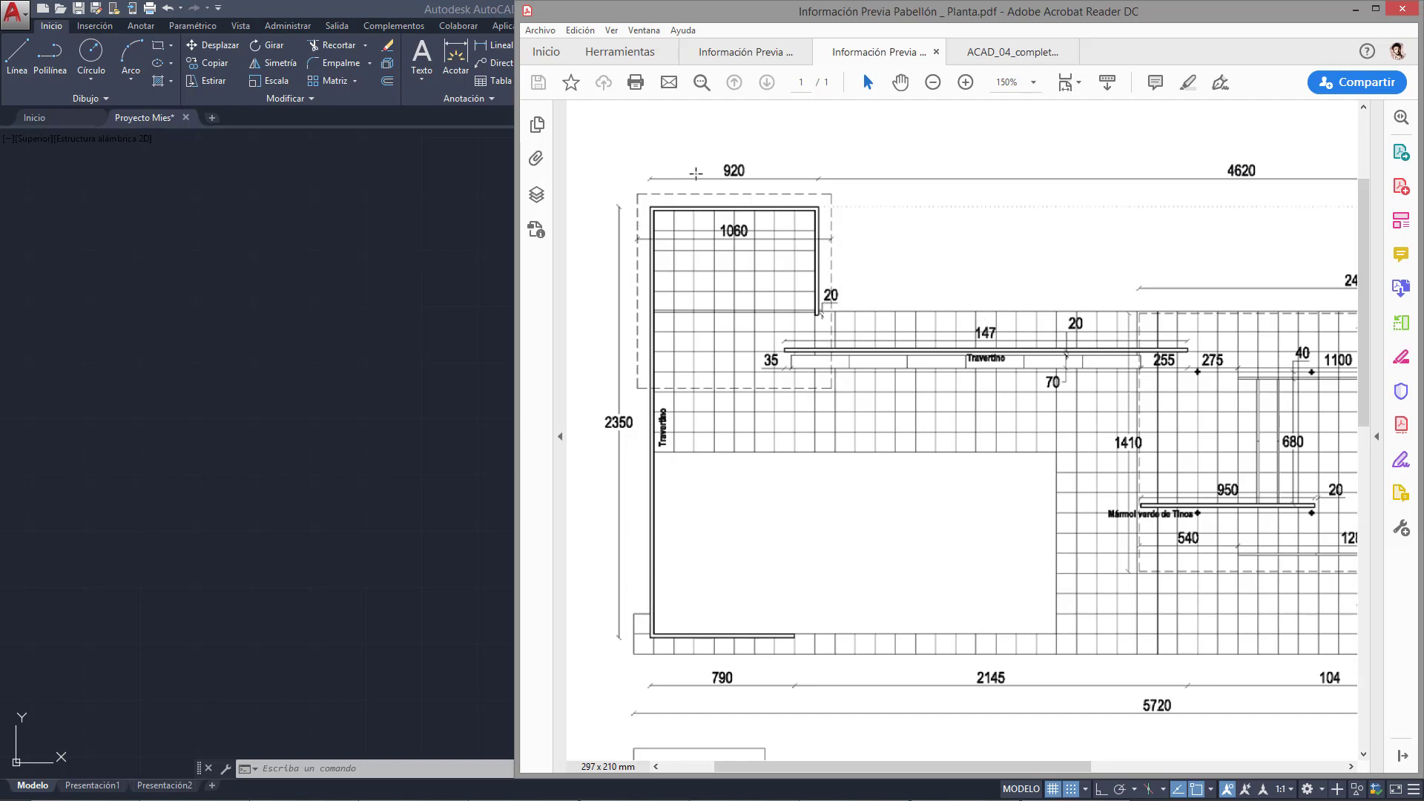
- Examine the overall dimension chains along the plan's upper and right edges, and the complete pavilion outline
scroll(998, 252, right, 3)
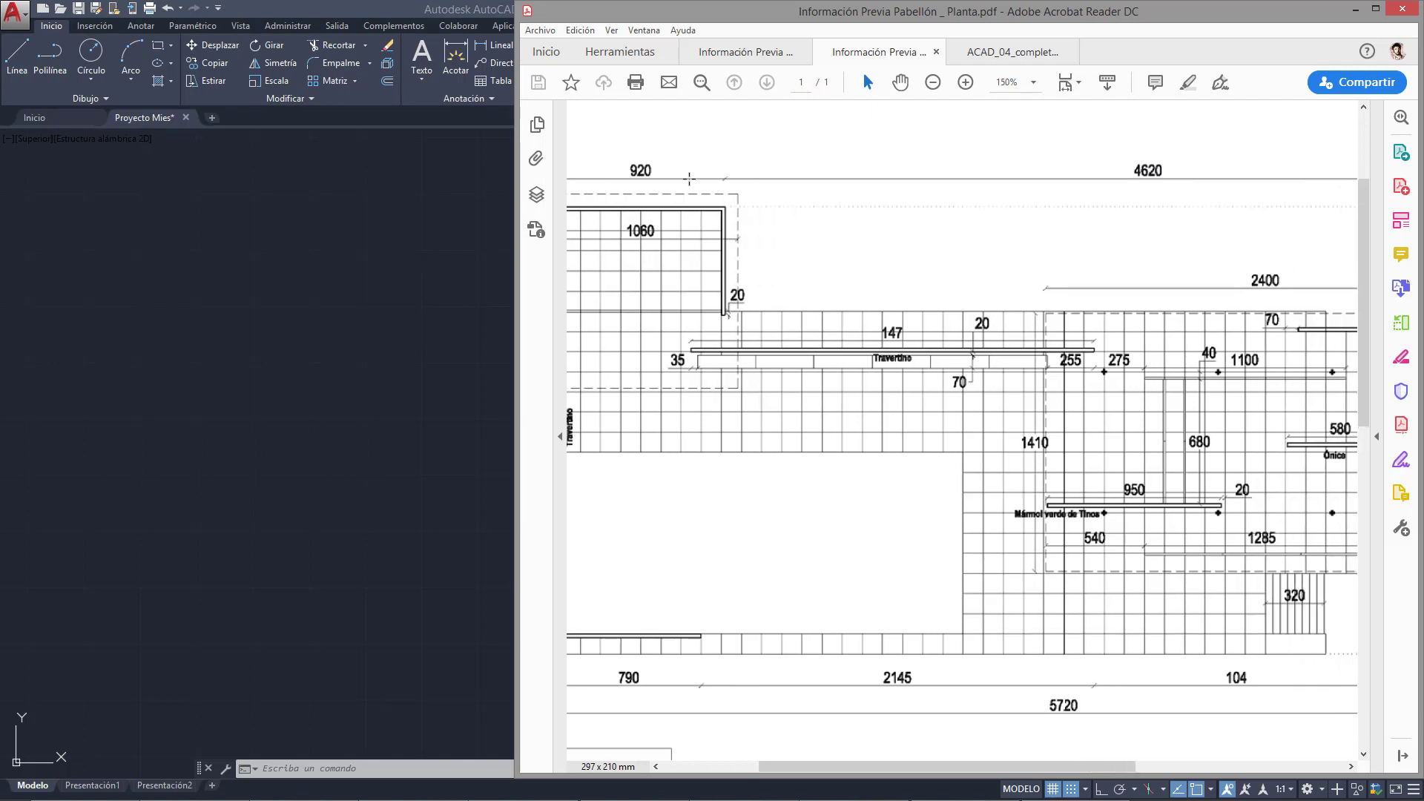
scroll(755, 167, right, 5)
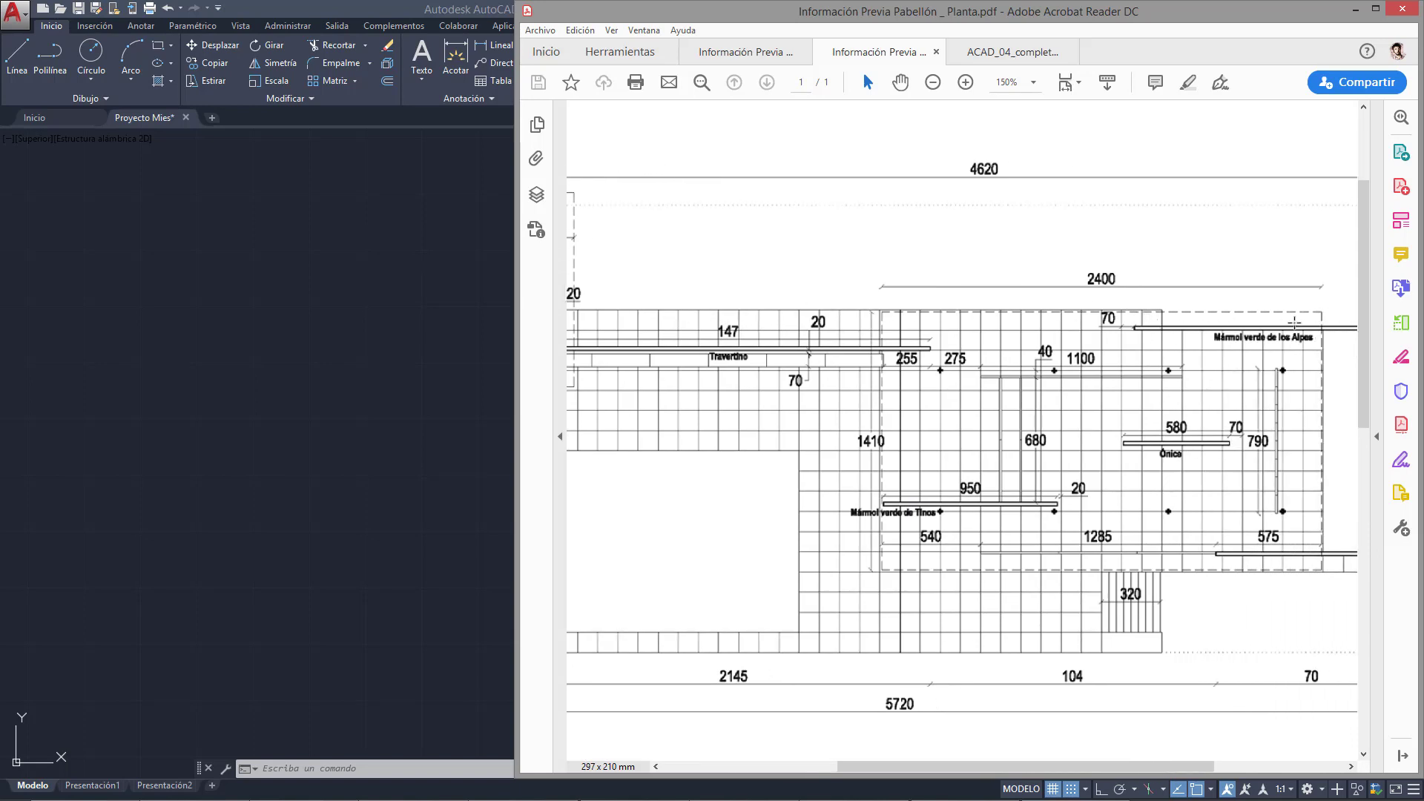
scroll(1266, 387, right, 5)
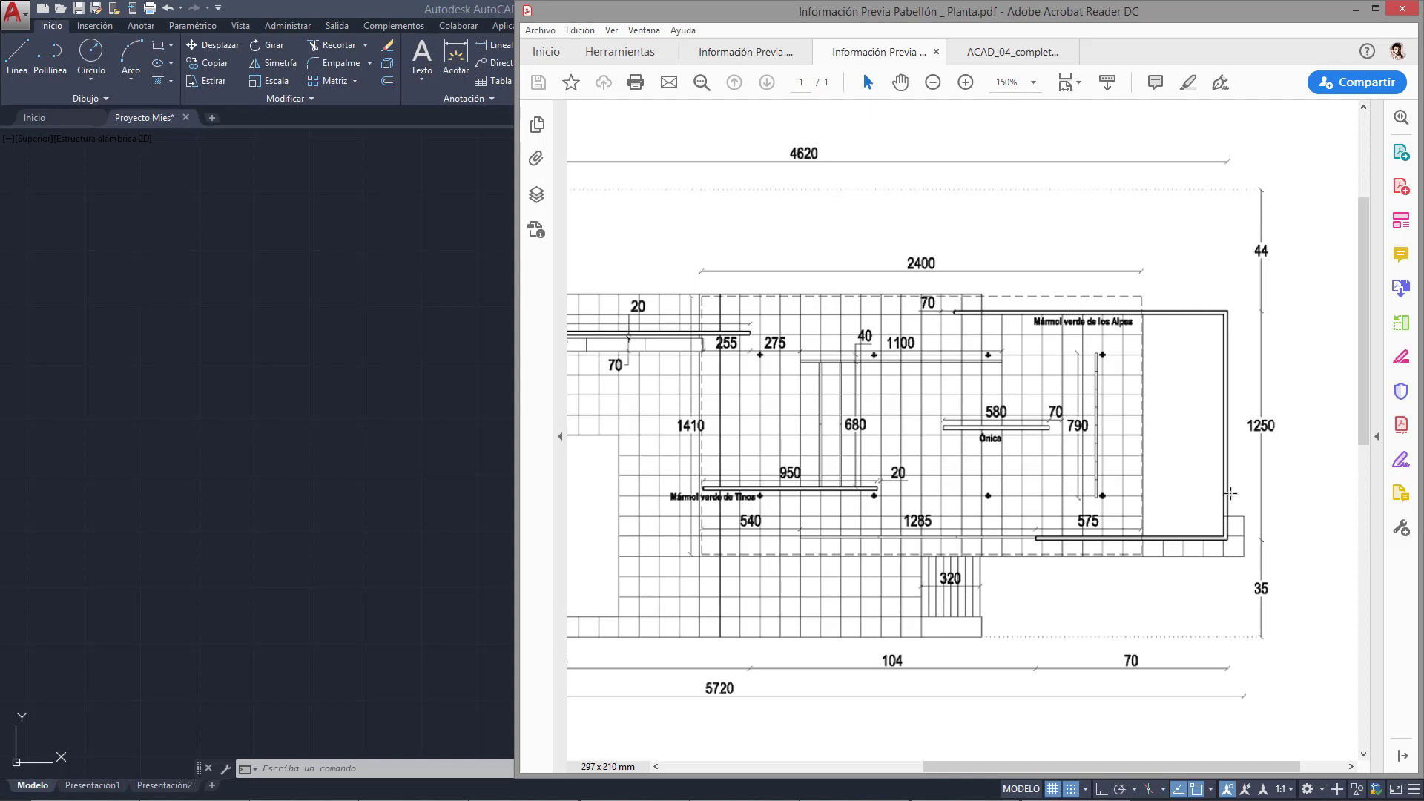
scroll(903, 588, left, 7)
scroll(903, 587, down, 2)
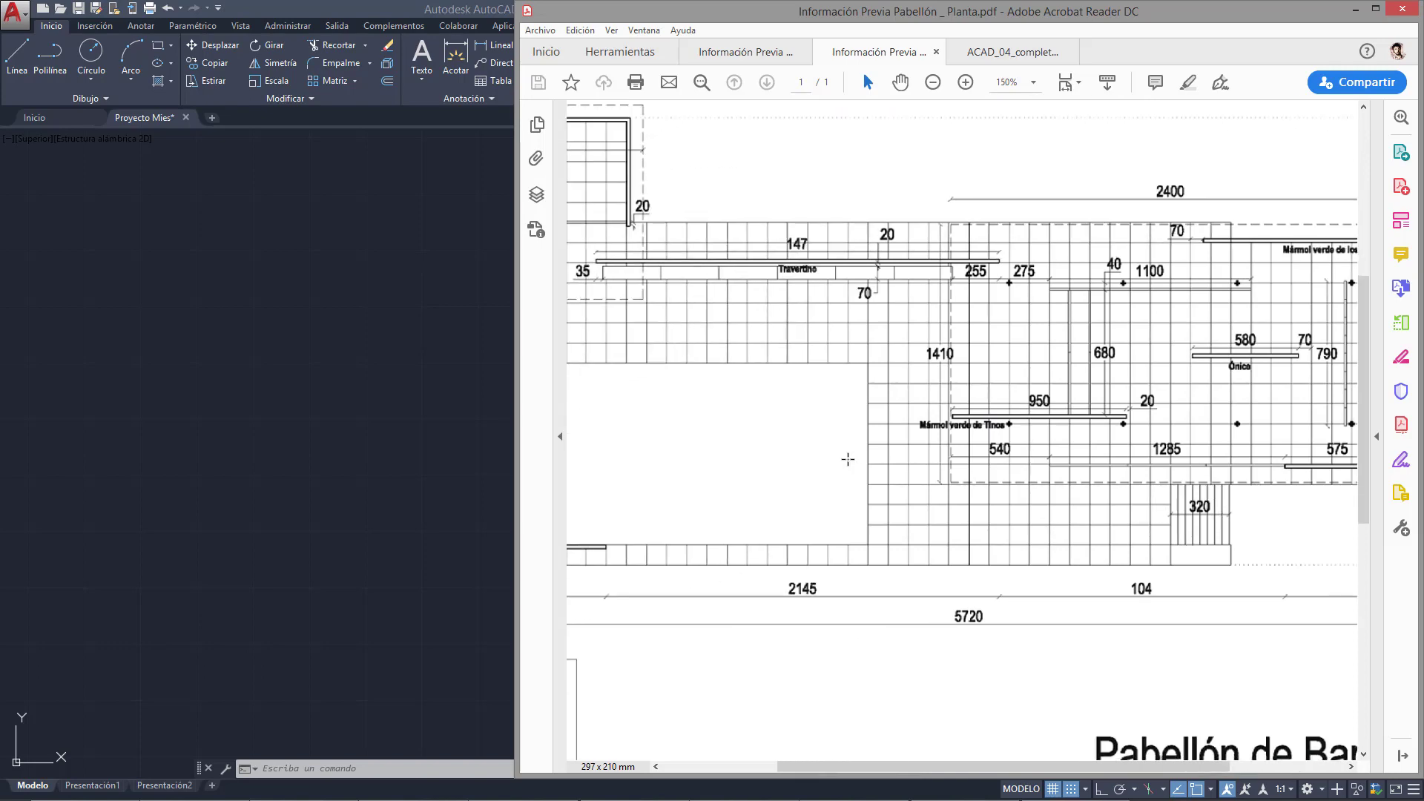
ctrl+scroll(848, 459, down, 2)
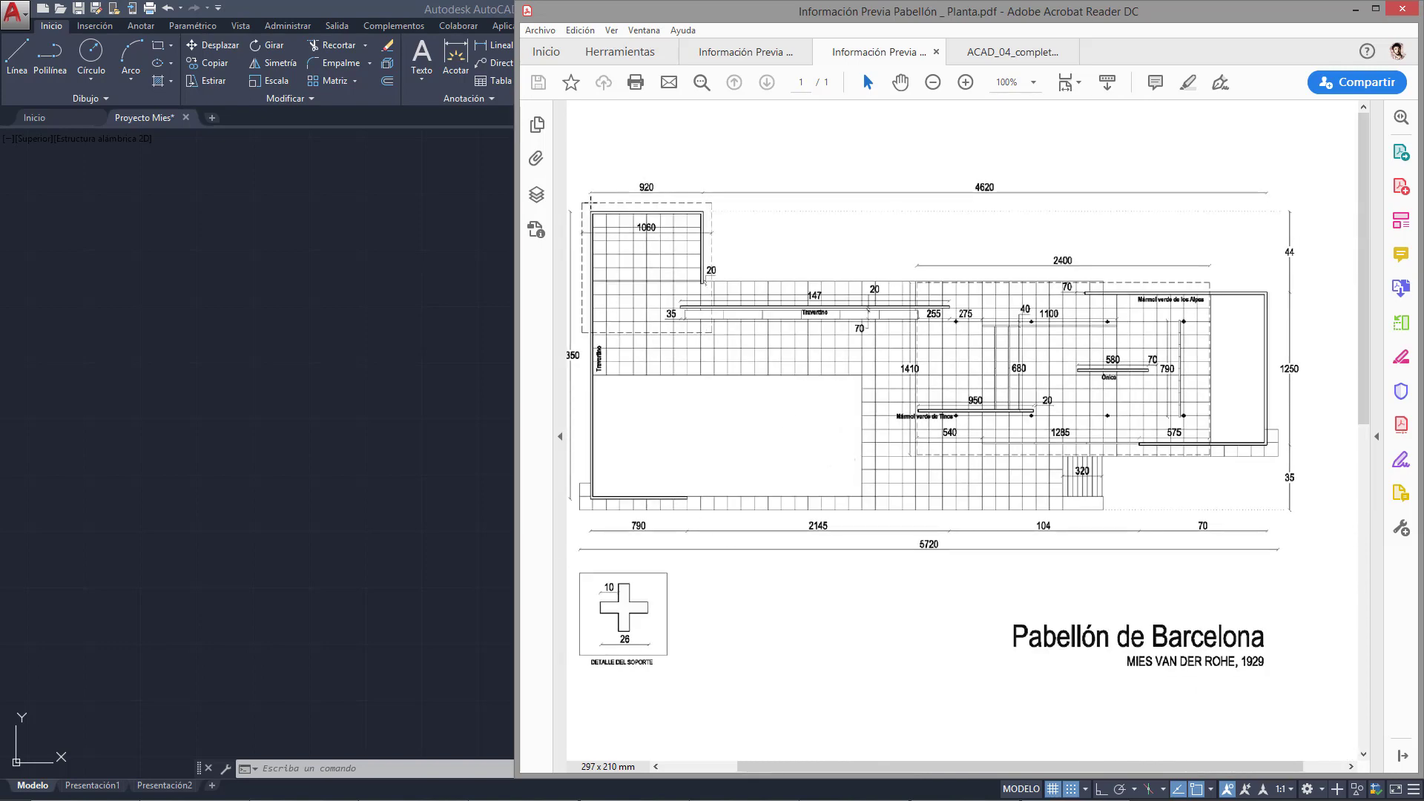
click(1152, 354)
click(860, 483)
- Examine the interior partitions, columns and Tinos marble wall against the paving grid, along with their dimensions
ctrl+scroll(1096, 404, up, 3)
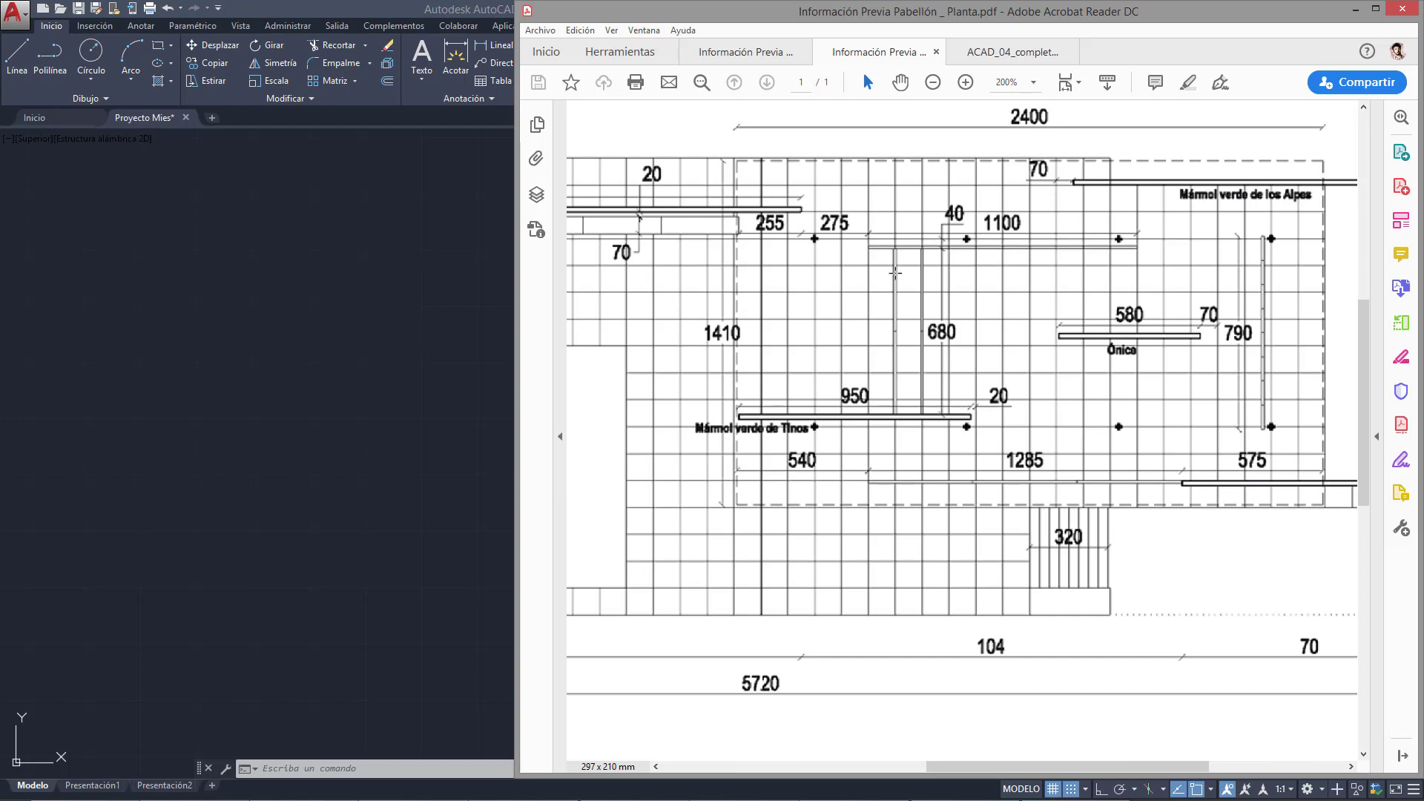
ctrl+scroll(894, 259, up, 2)
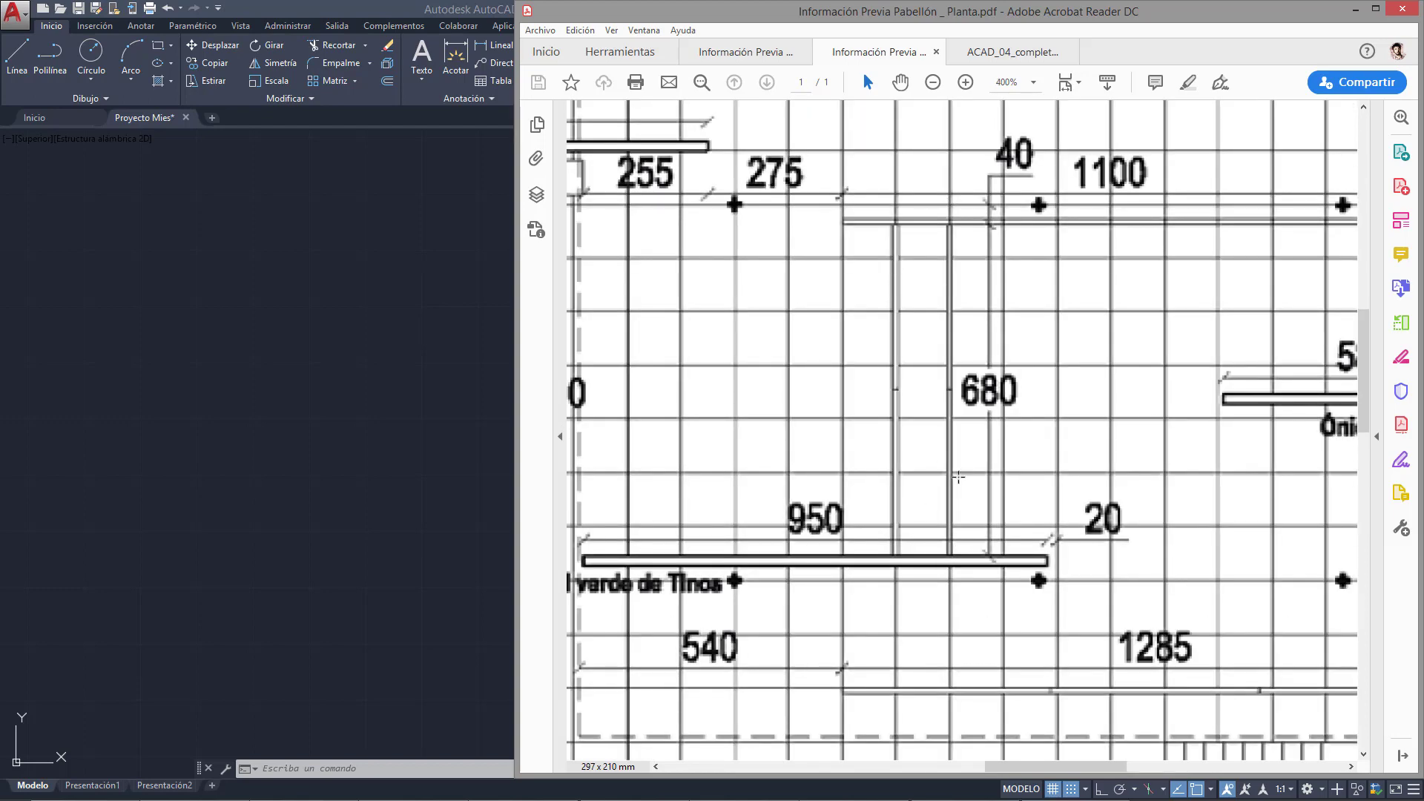
ctrl+scroll(931, 339, down, 2)
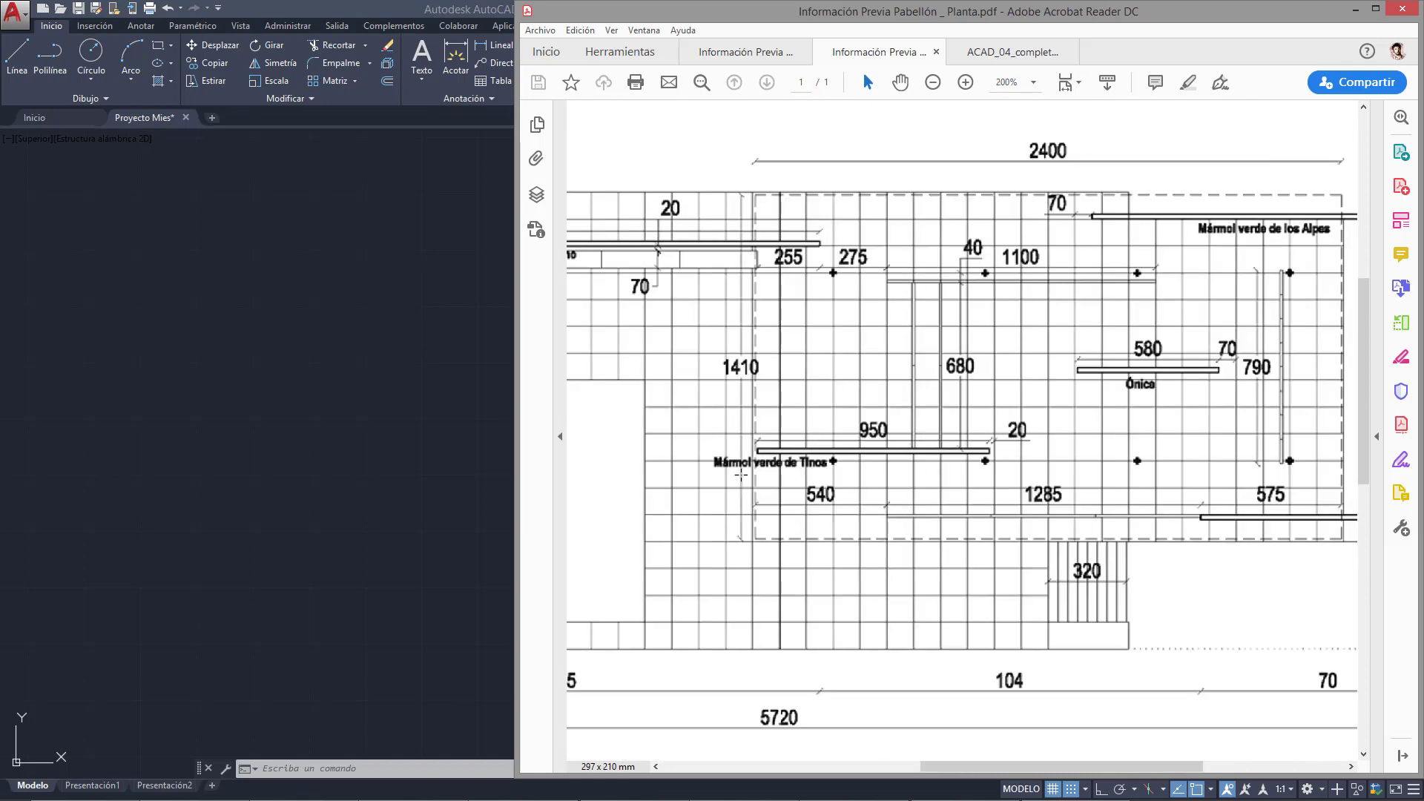
ctrl+scroll(942, 428, up, 2)
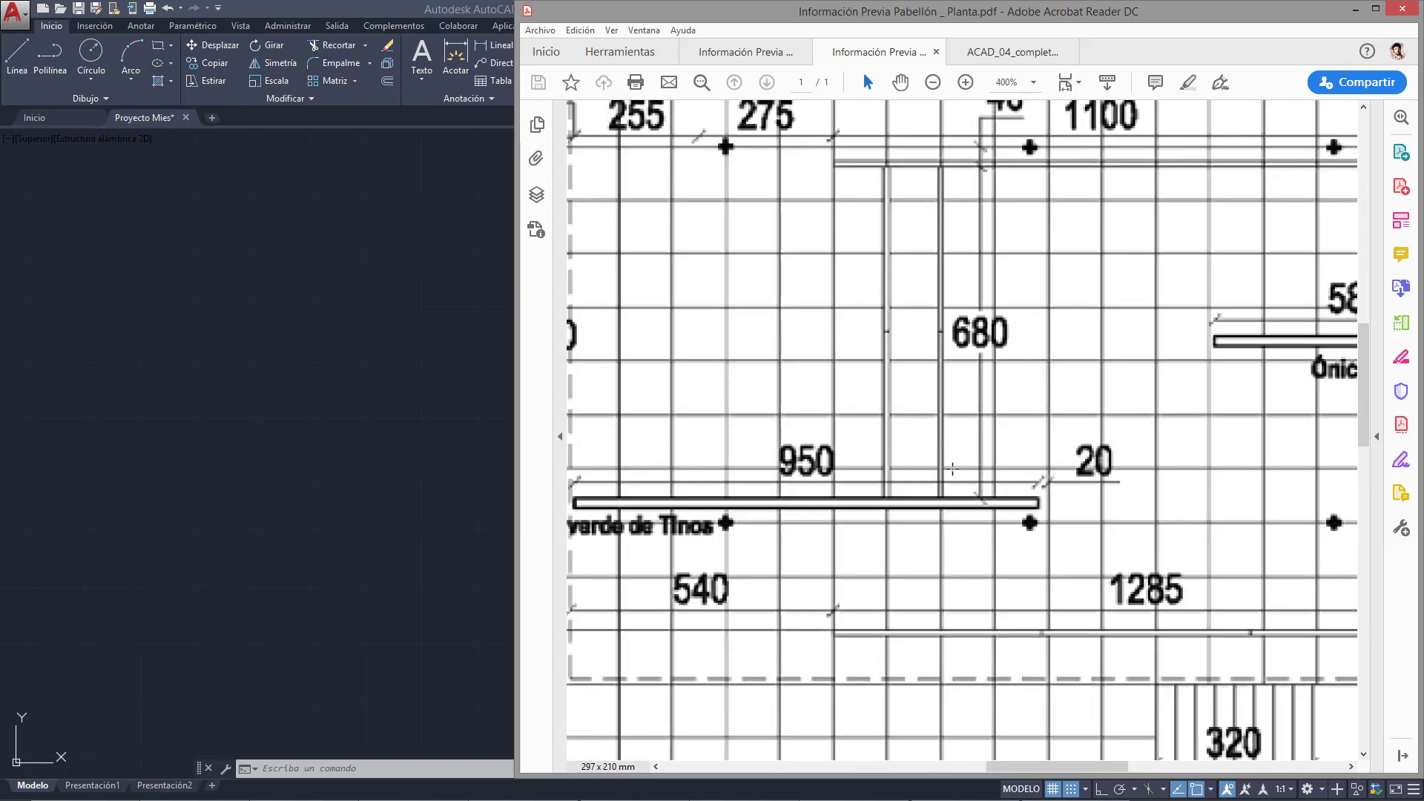
ctrl+scroll(1012, 475, down, 2)
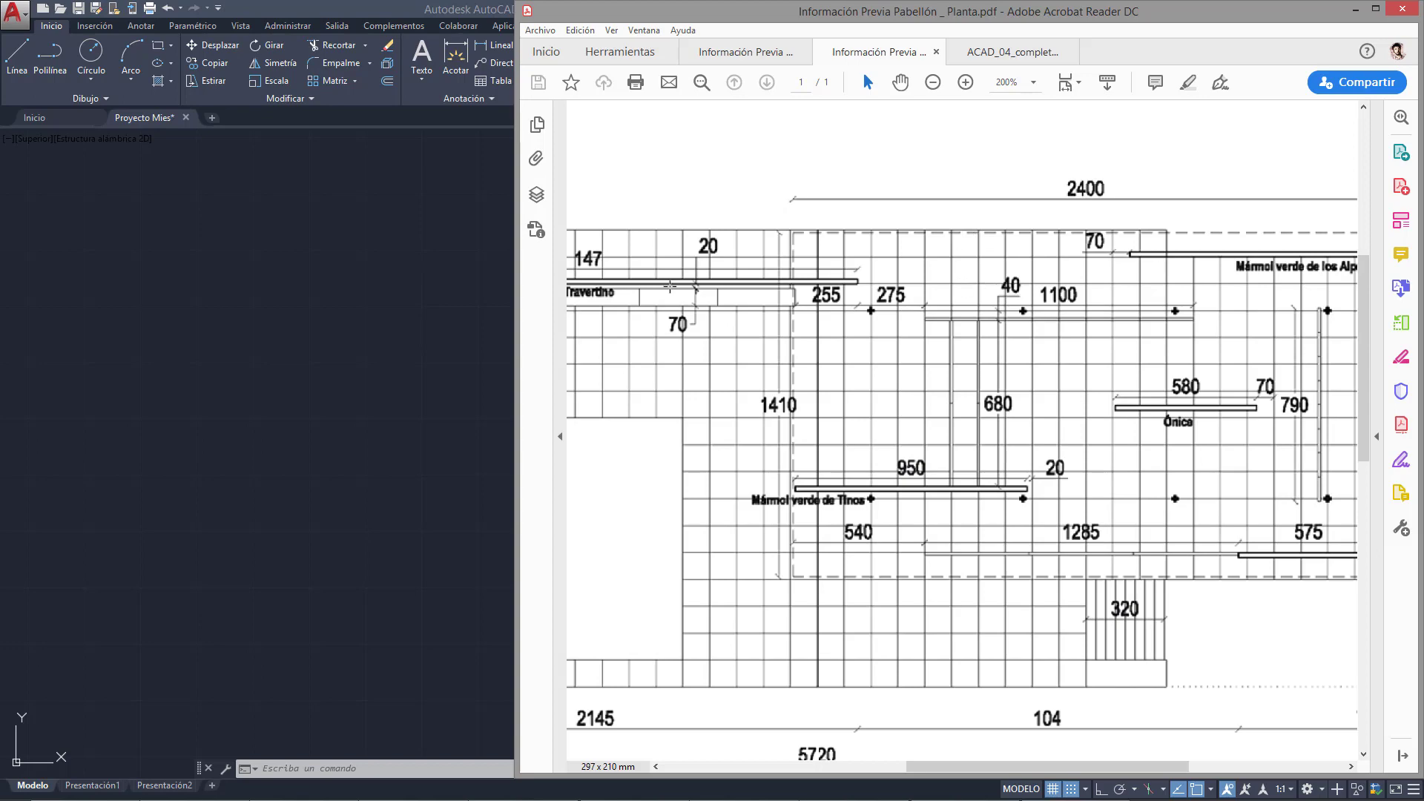
drag(653, 320, 763, 341)
ctrl+scroll(1102, 419, down, 2)
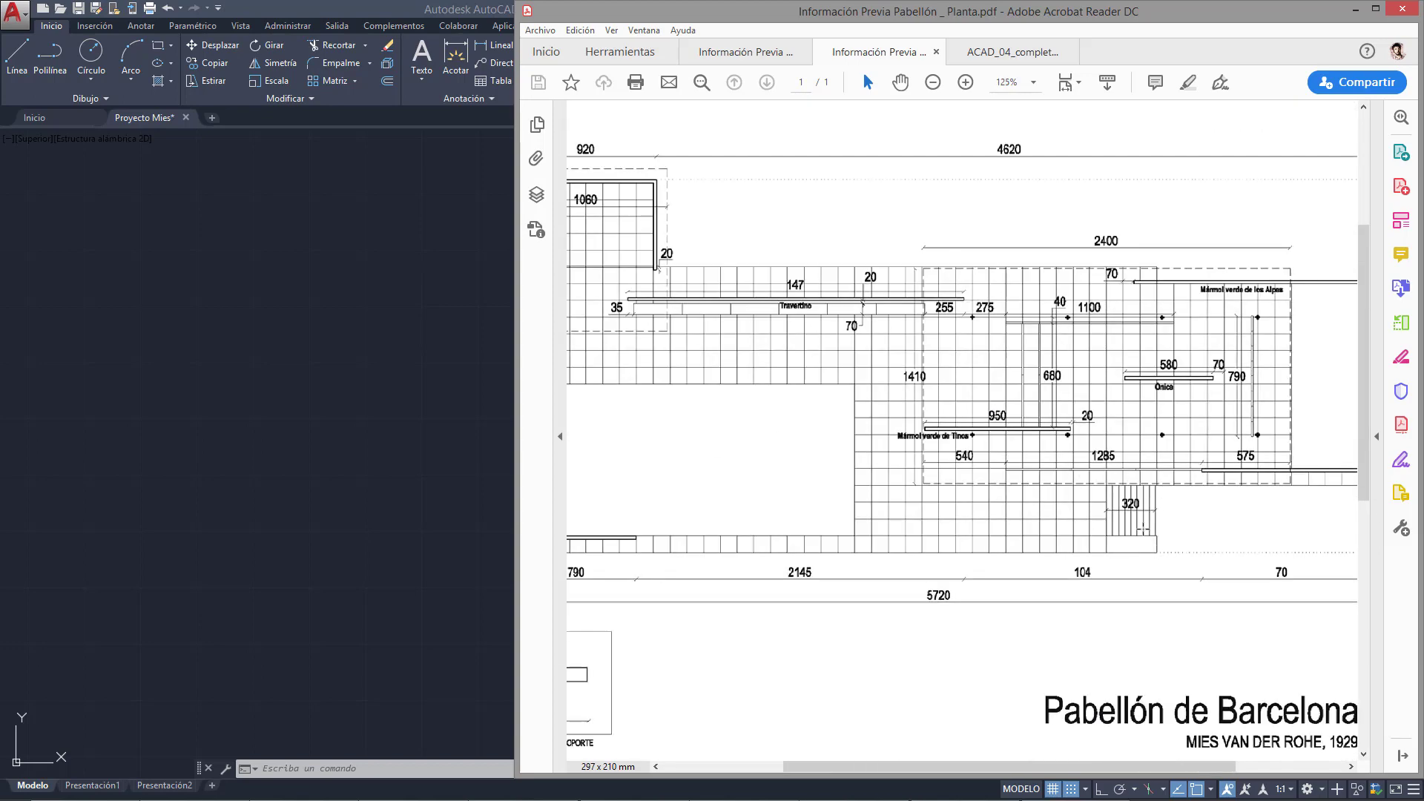
- Examine the complete floor plan and the pavilion's elevations PDF, ending back on the floor plan
ctrl+scroll(1005, 519, down, 1)
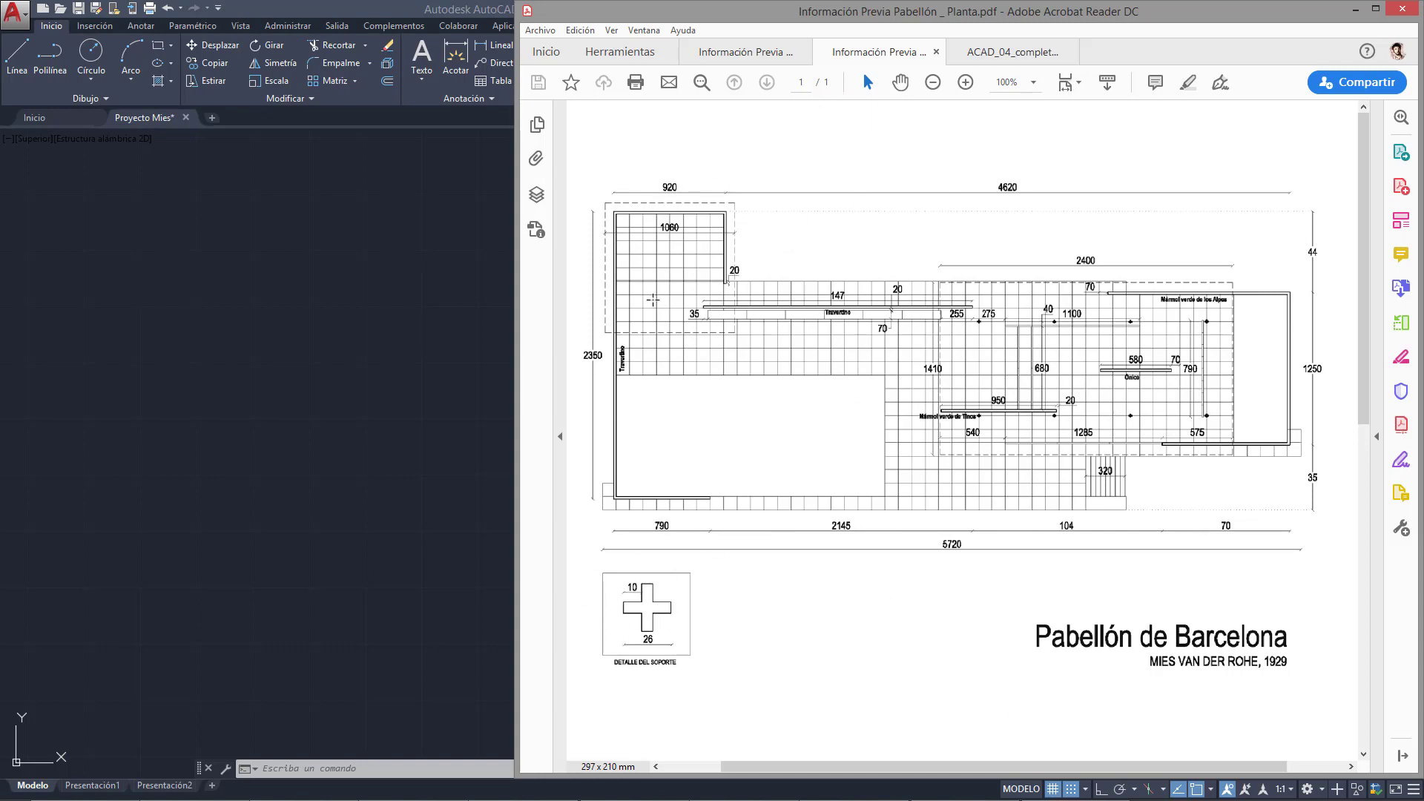
click(744, 53)
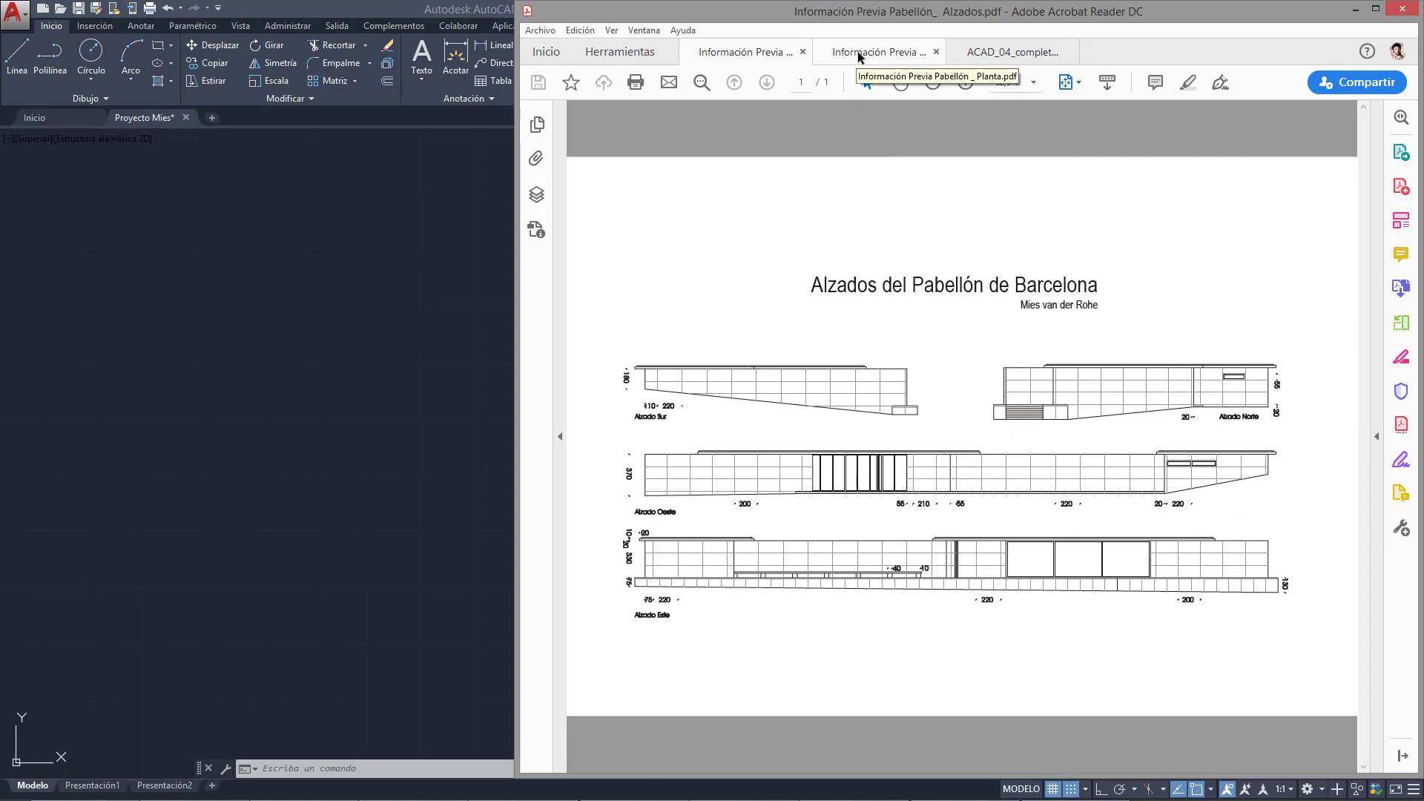
click(859, 52)
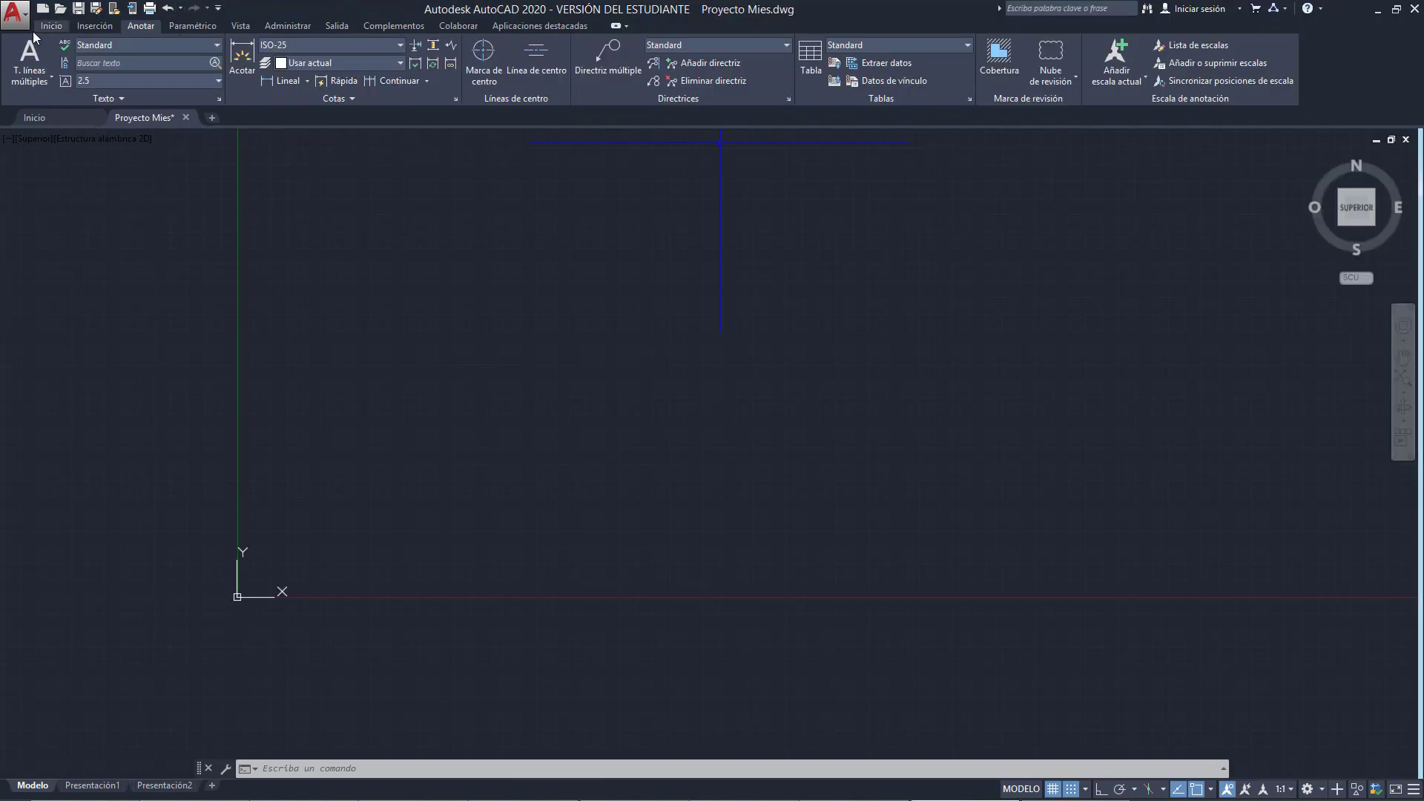
- Return to the AutoCAD drawing and make Plinto the current layer
click(50, 26)
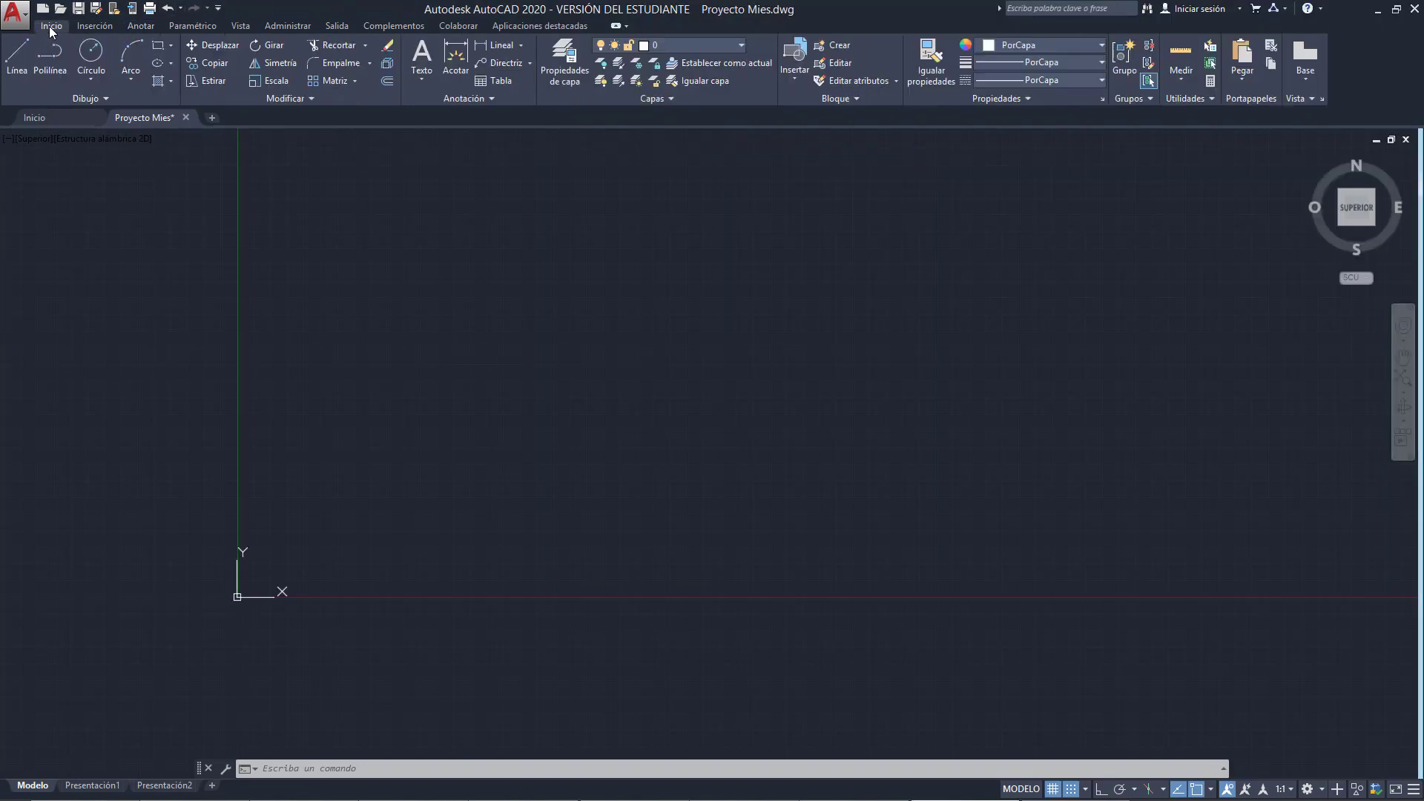
click(738, 45)
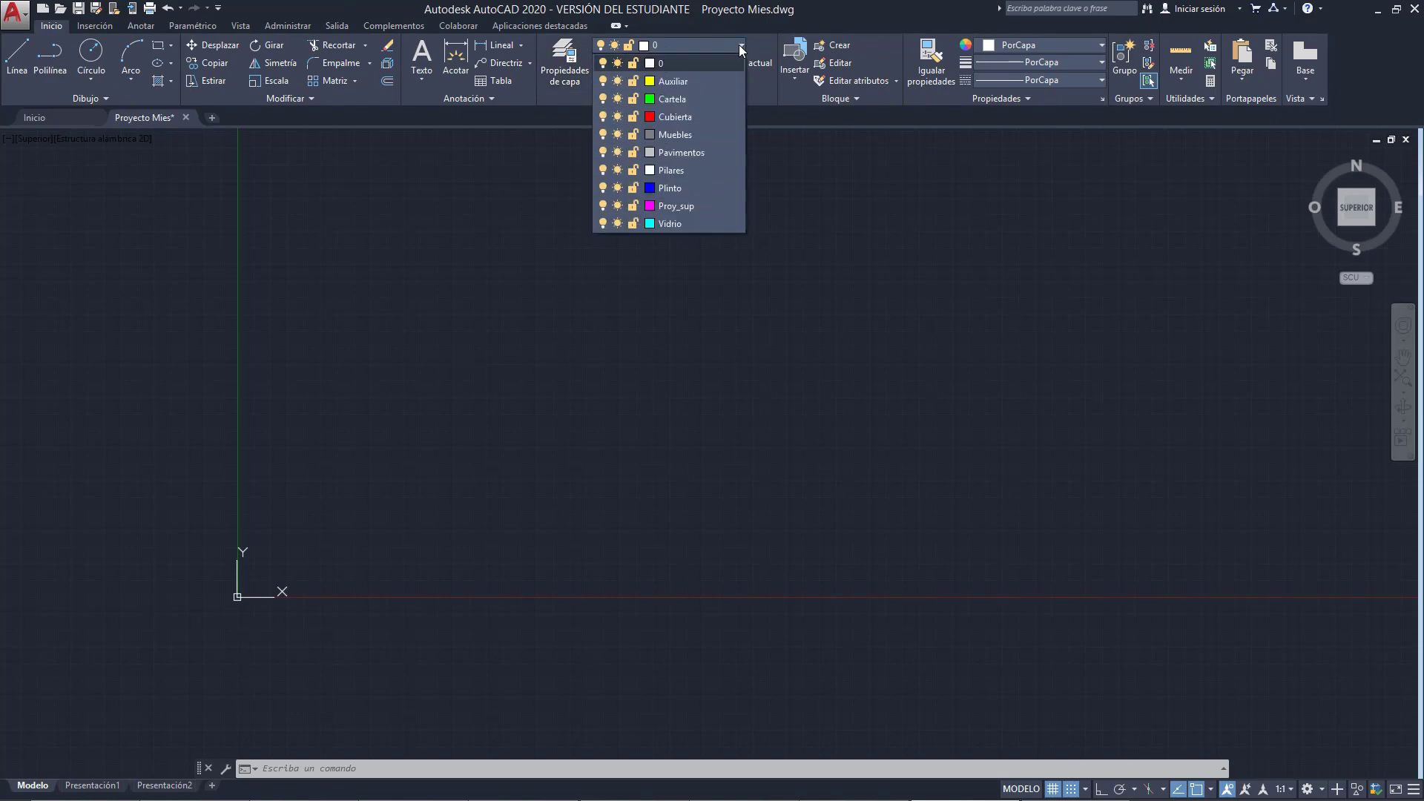
click(675, 190)
scroll(514, 495, down, 3)
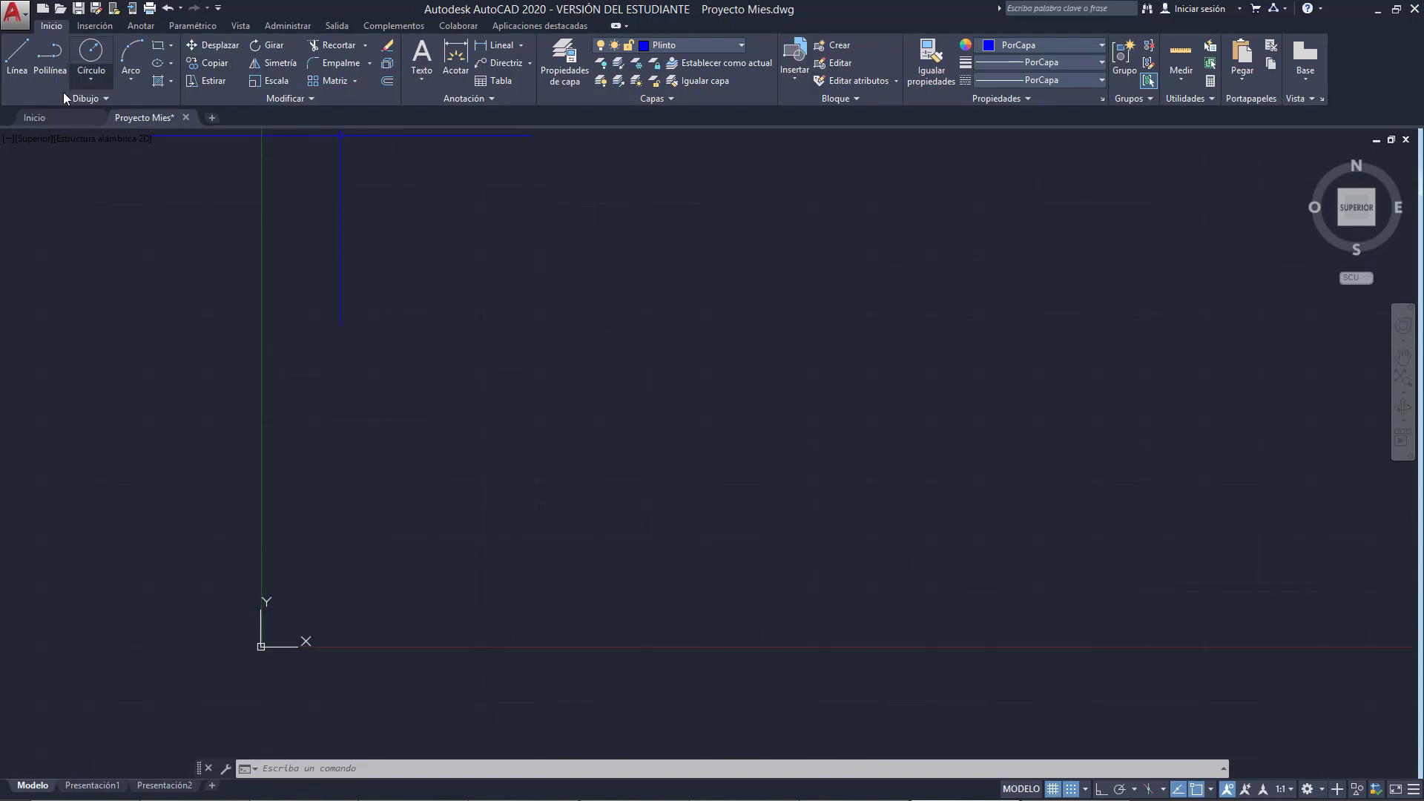
click(50, 59)
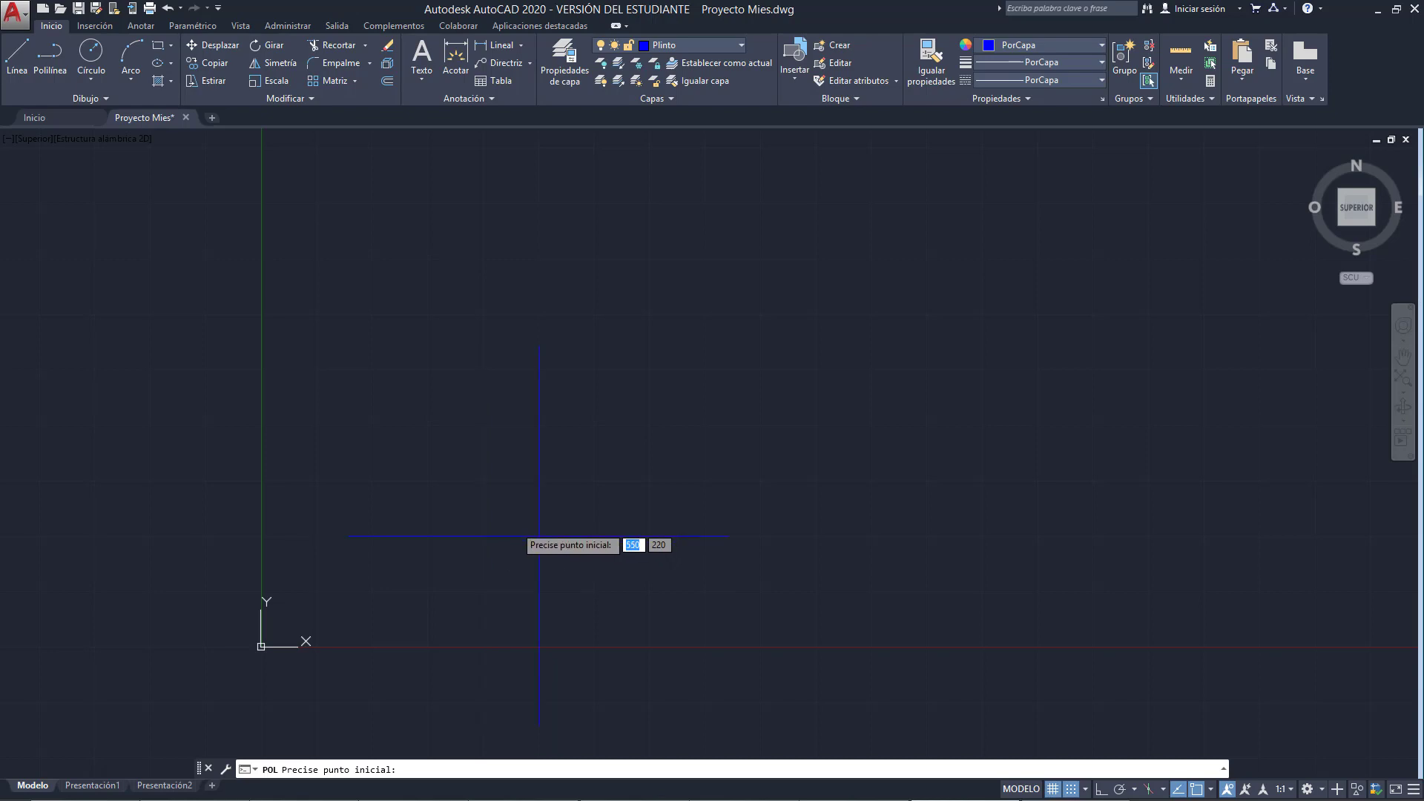
click(483, 535)
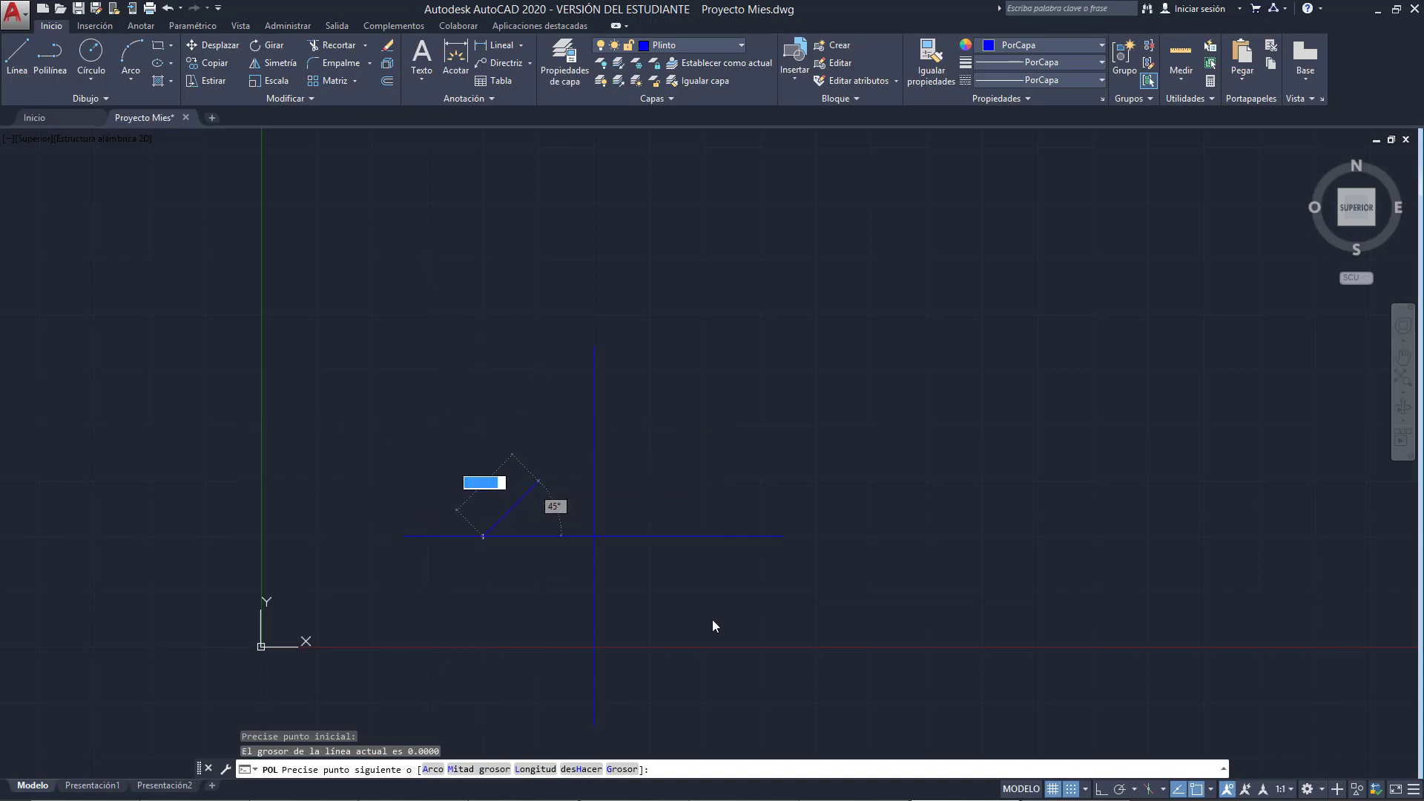
click(1071, 791)
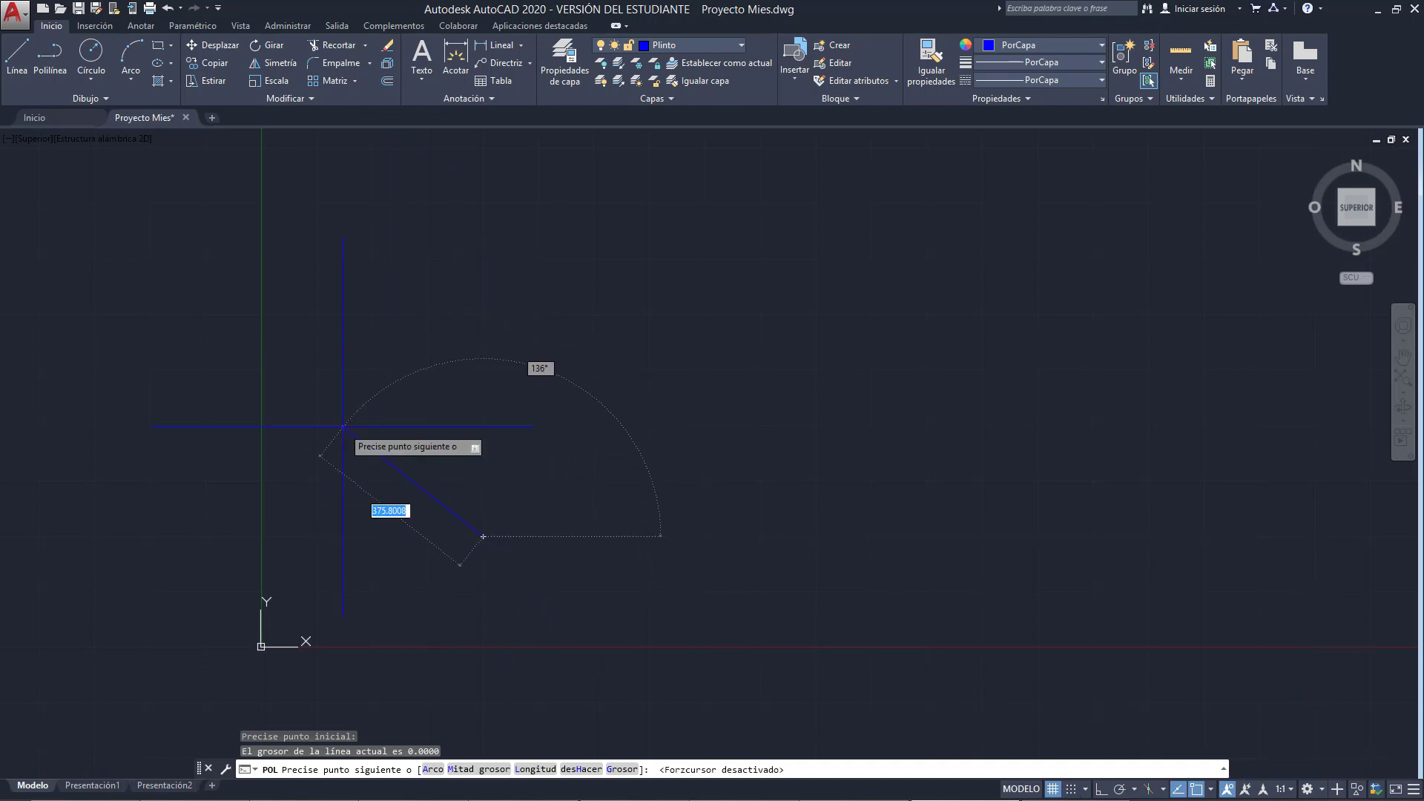
scroll(555, 532, up, 5)
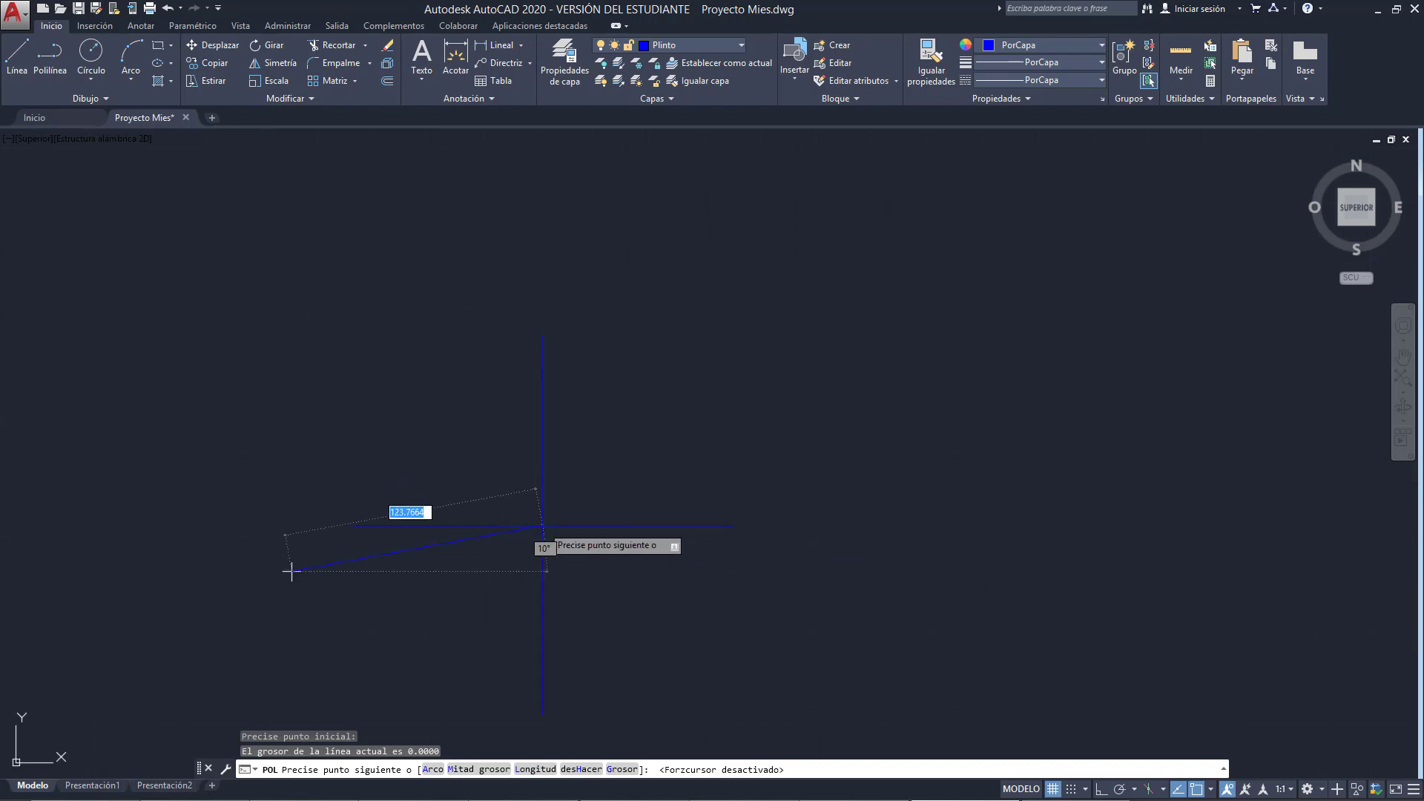
scroll(635, 561, down, 4)
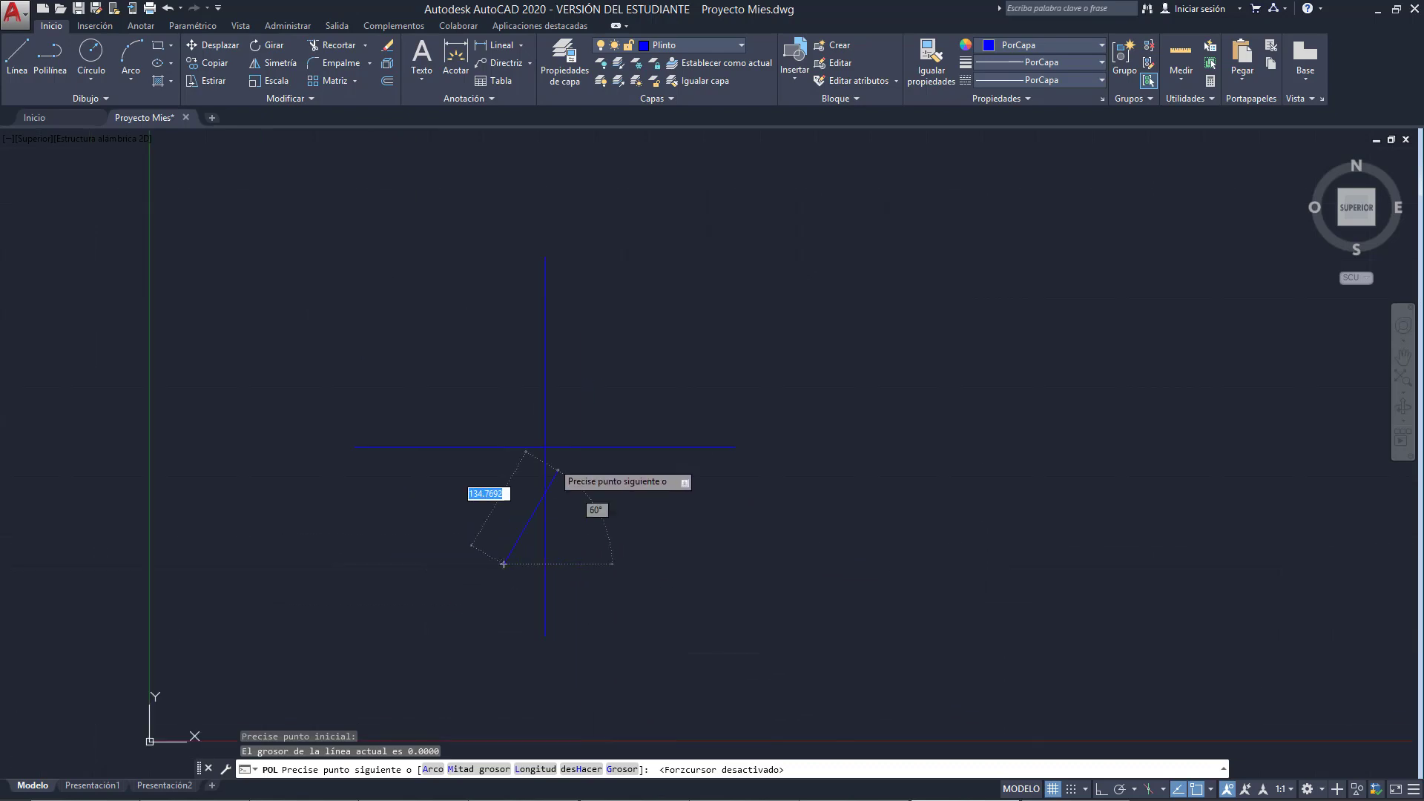
click(1070, 789)
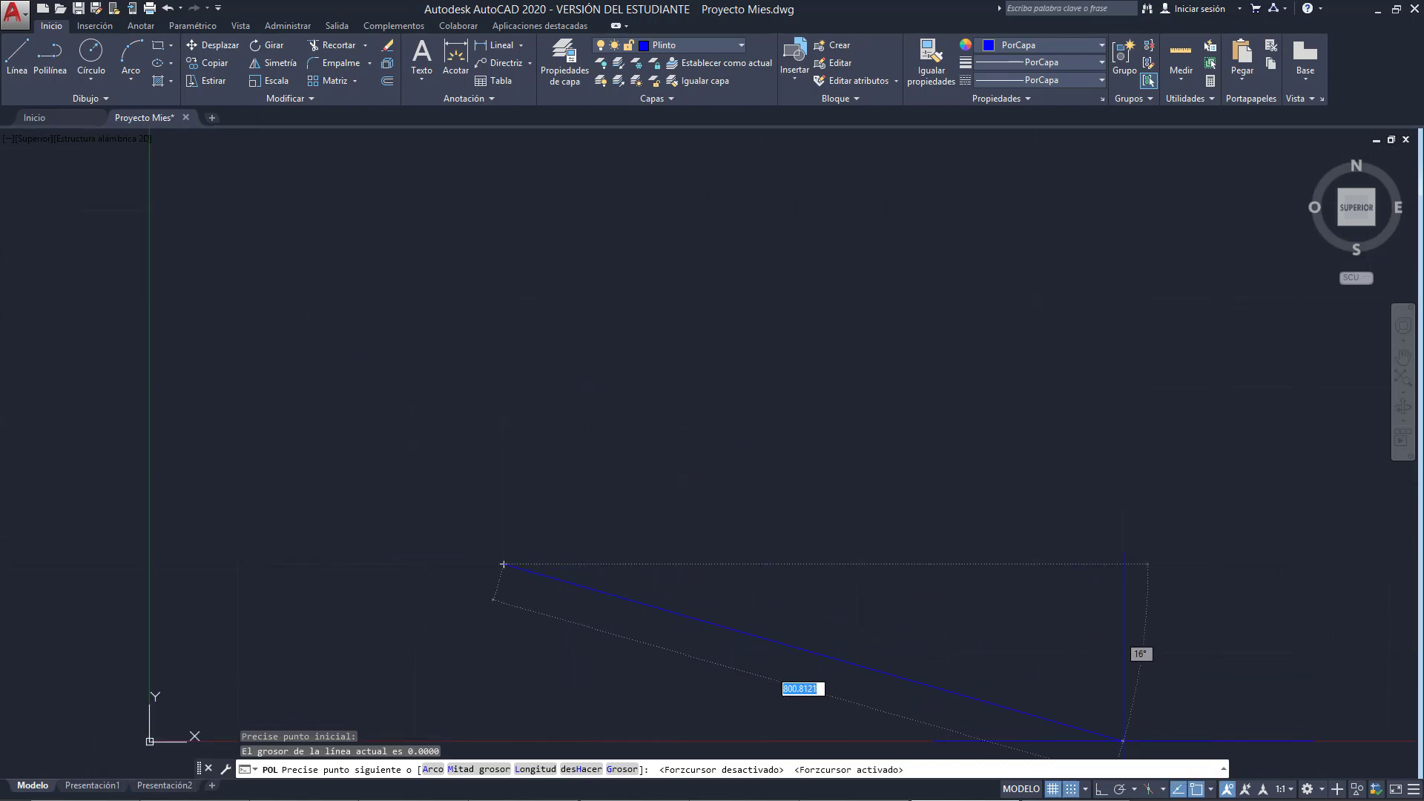
scroll(439, 445, down, 2)
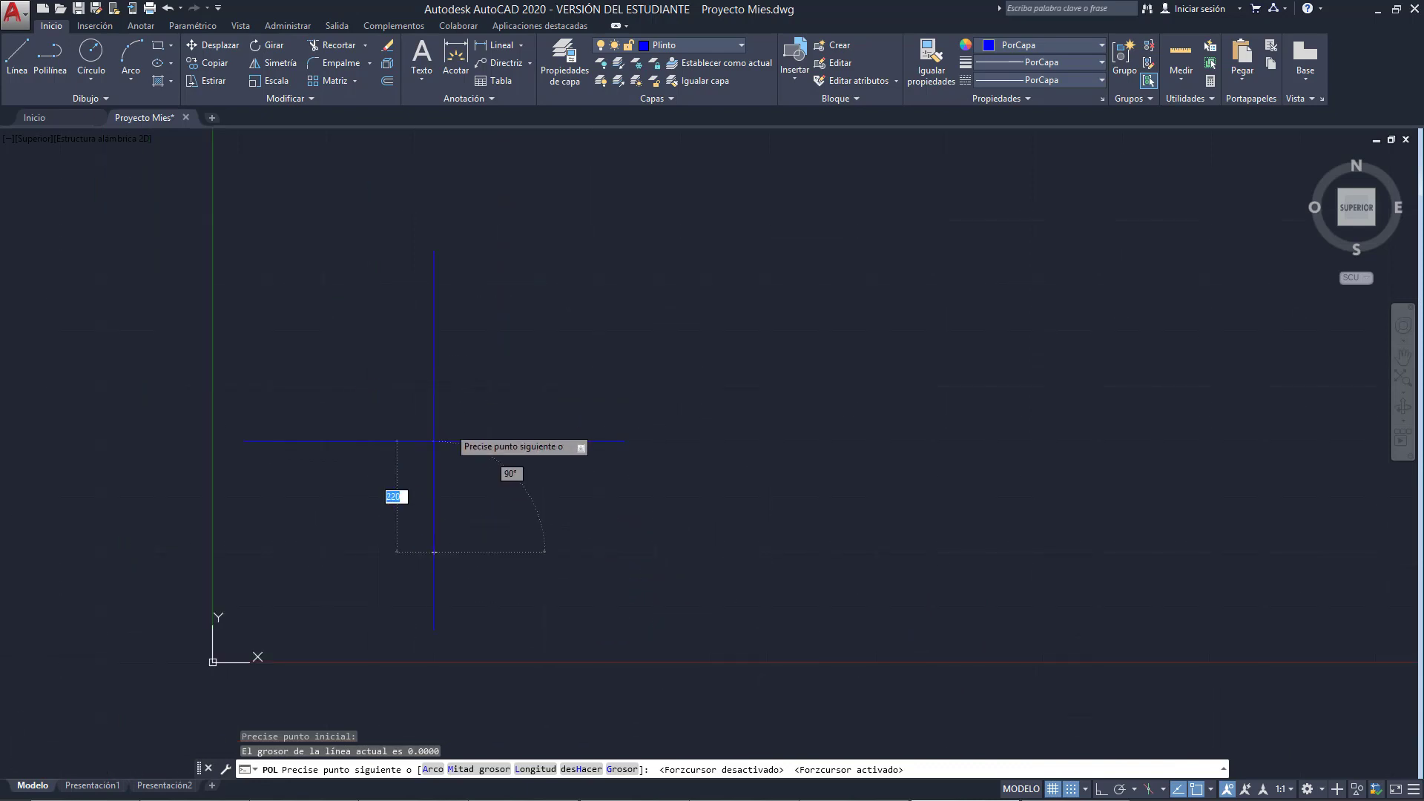
- Arrange the two windows side by side, with the AutoCAD drawing on the left half and the floor plan PDF on the right
key(alt+Tab)
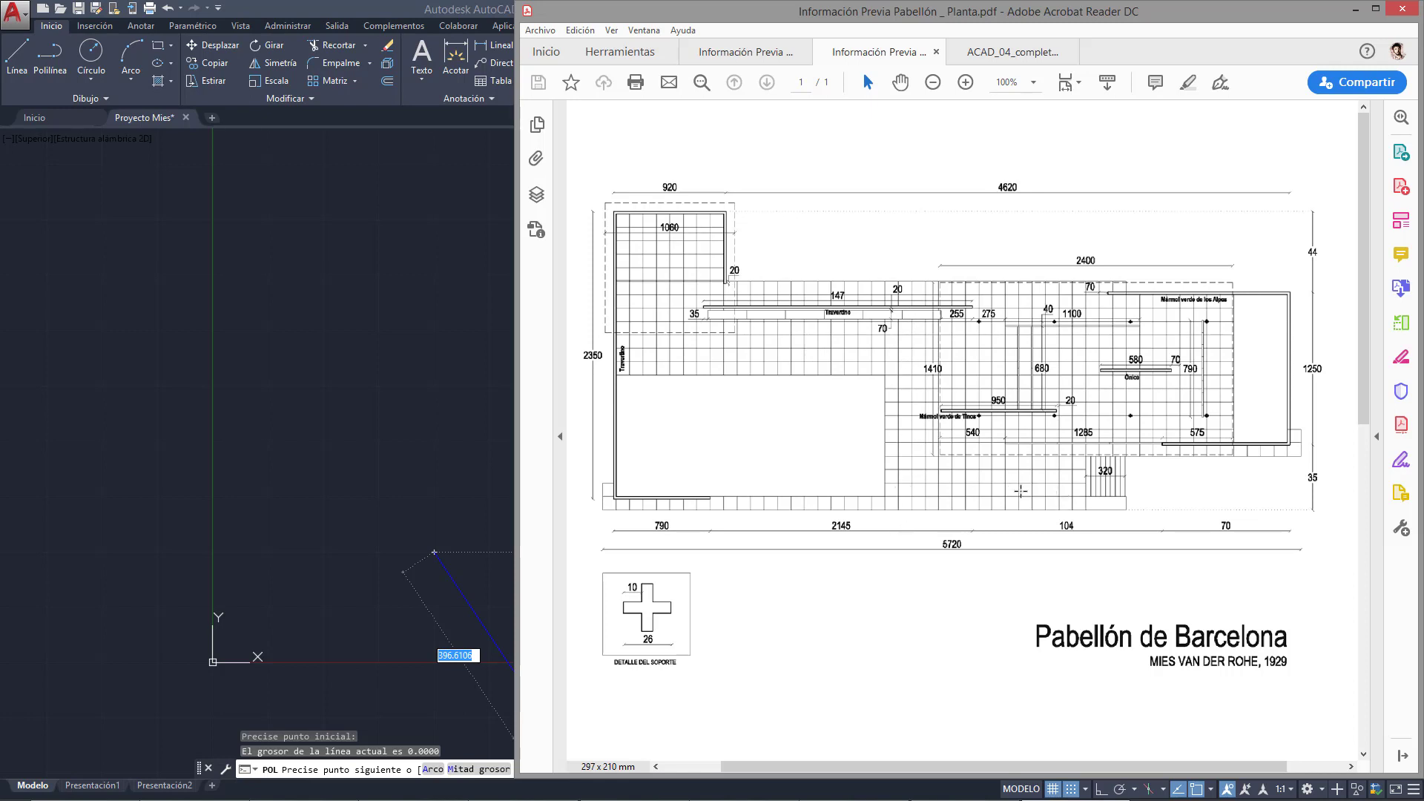
key(super+Right)
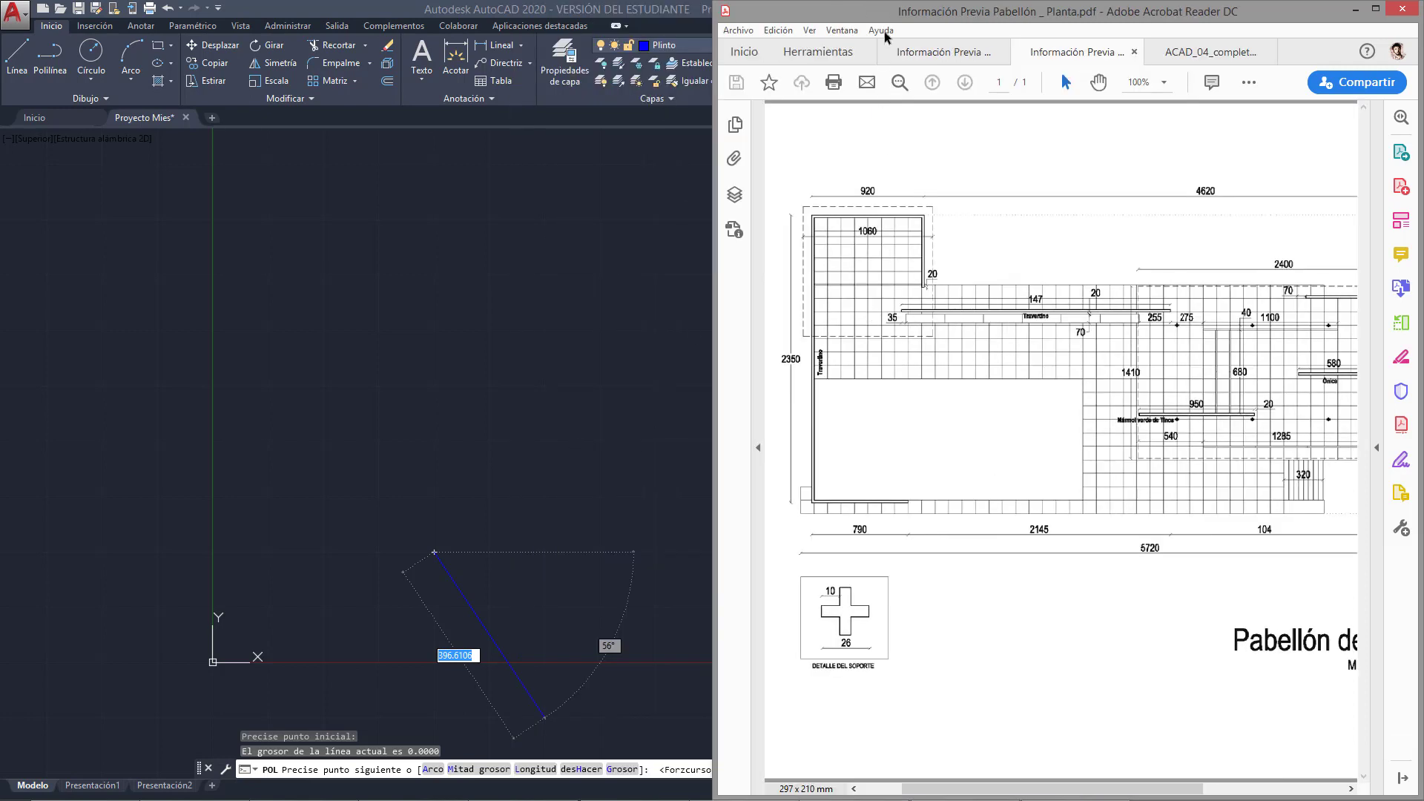
drag(882, 11, 1423, 49)
click(553, 6)
drag(817, 4, 0, 64)
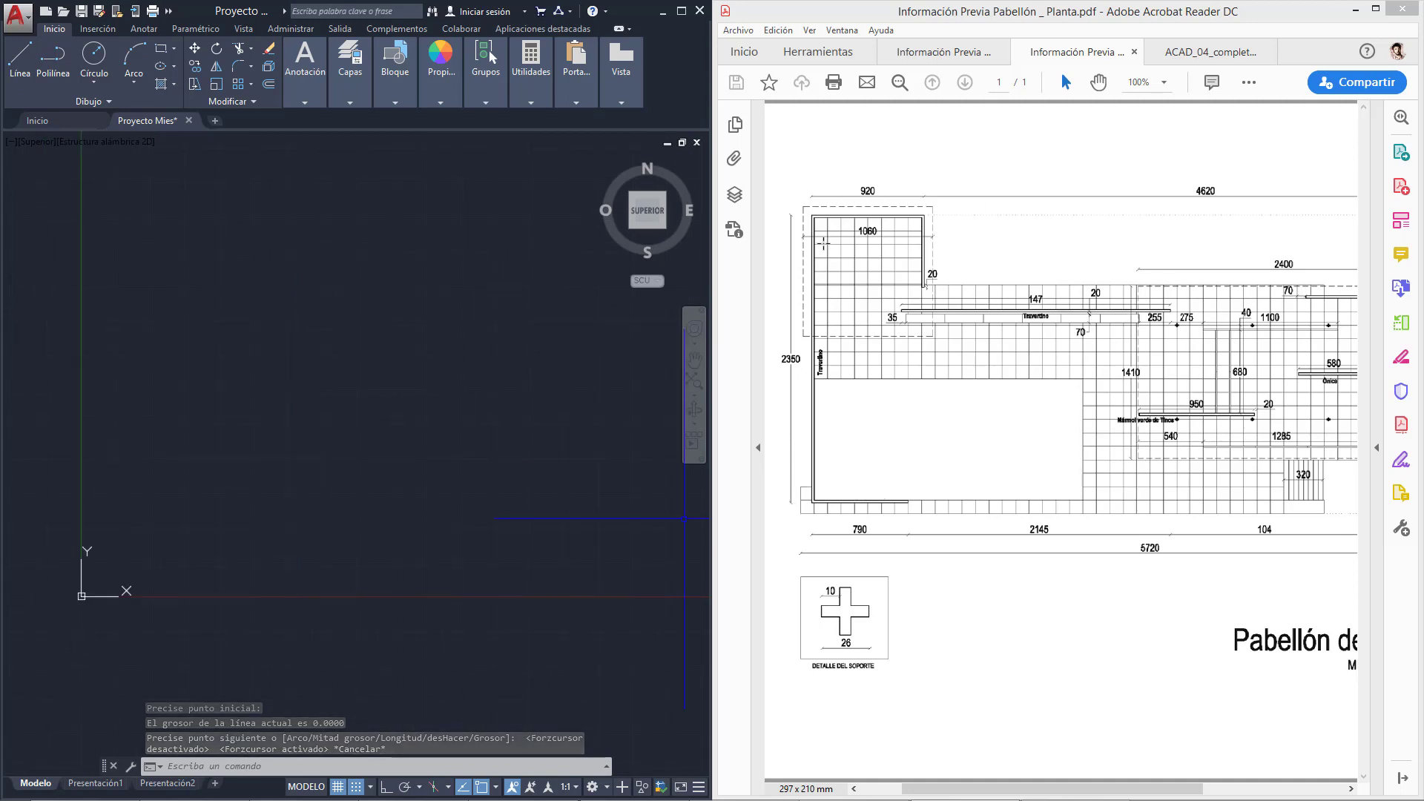
- Start a polyline for the plinth outline at a snap point above and to the right of the drawing origin
mouse_move(1070, 793)
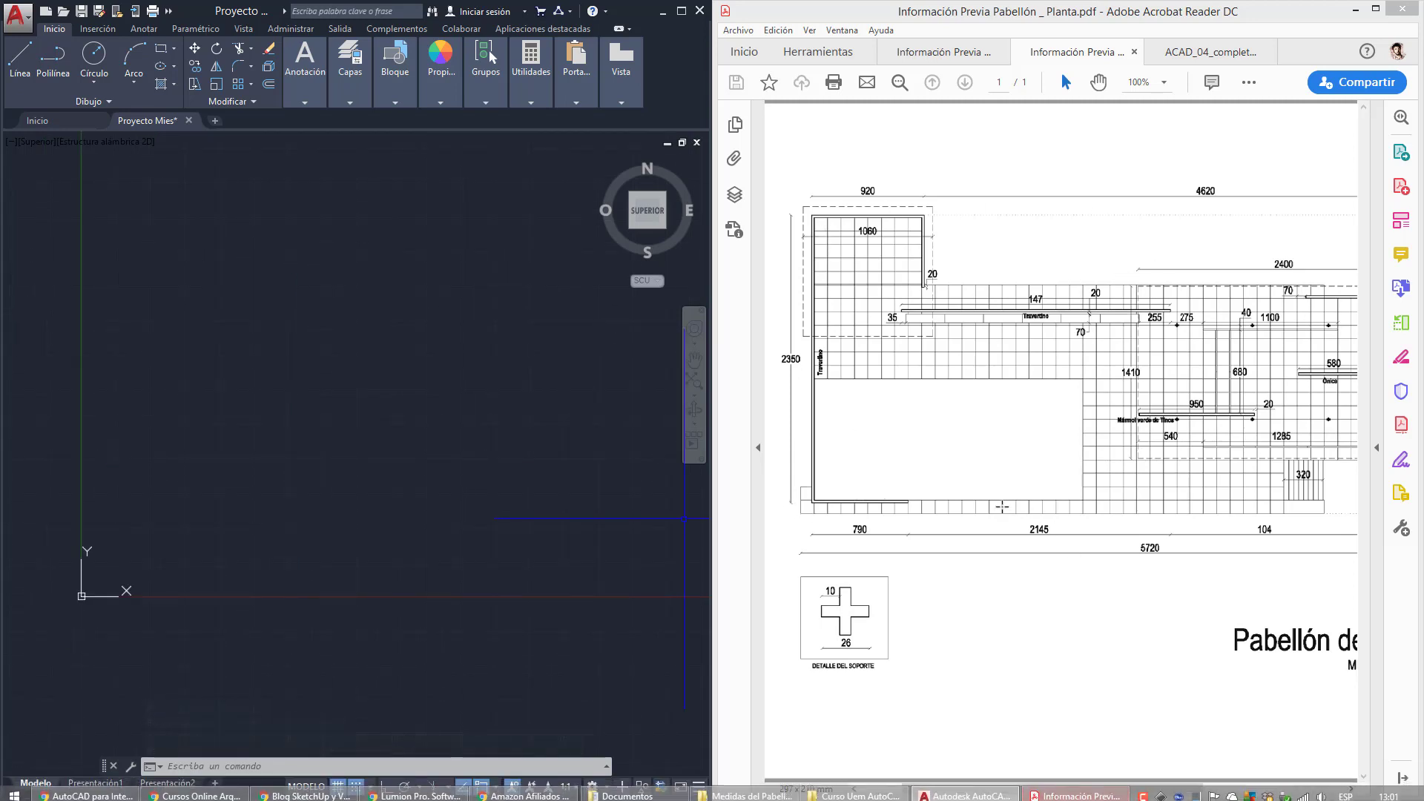
click(53, 59)
click(288, 528)
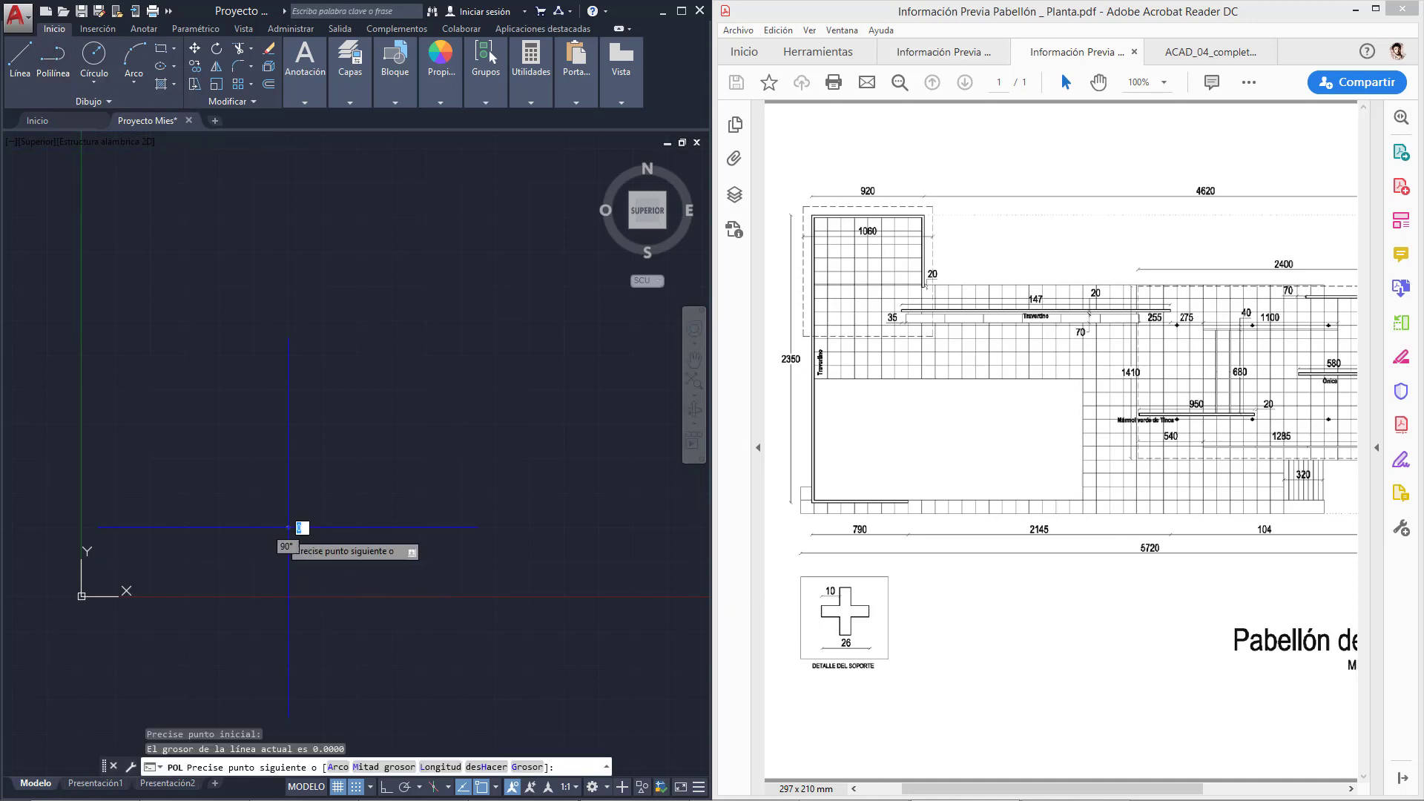
scroll(253, 524, up, 4)
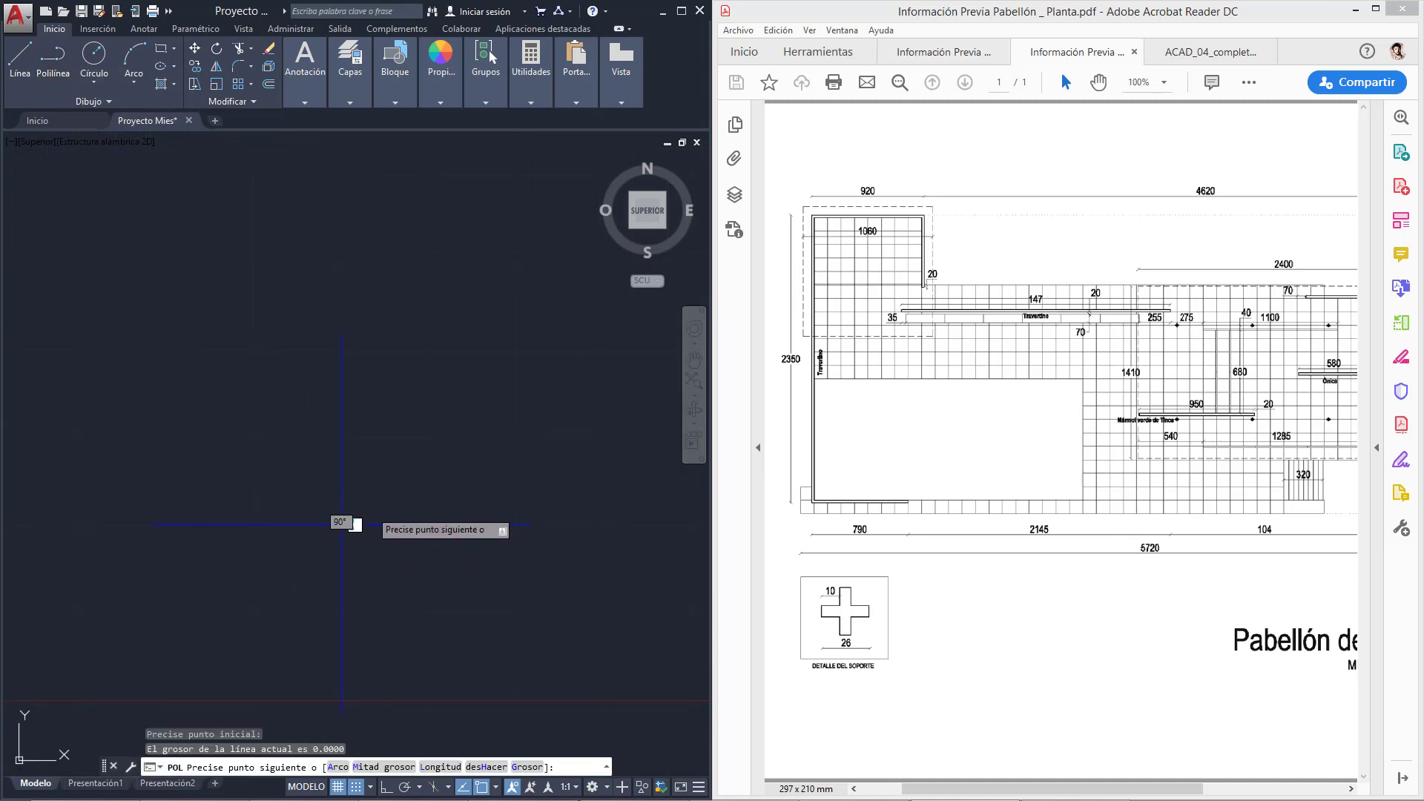